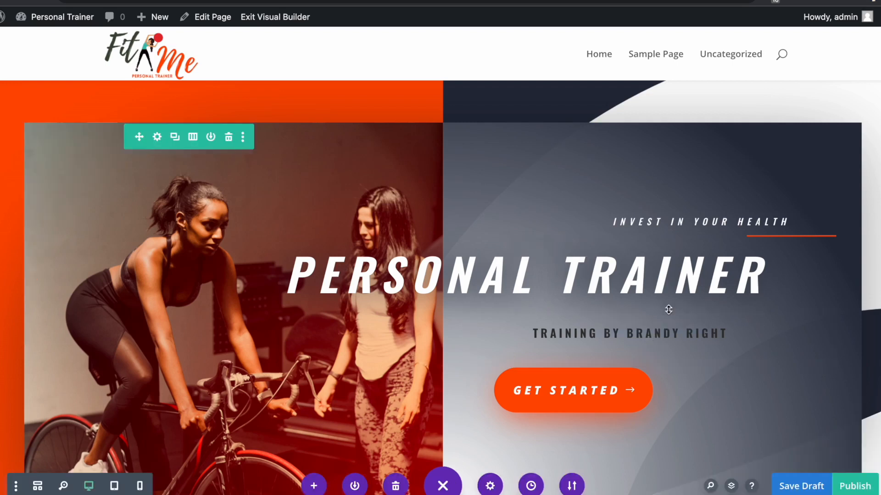
- Add 'Online' before the hero heading so it reads 'Online Personal Trainer'
scroll(668, 309, down, 1)
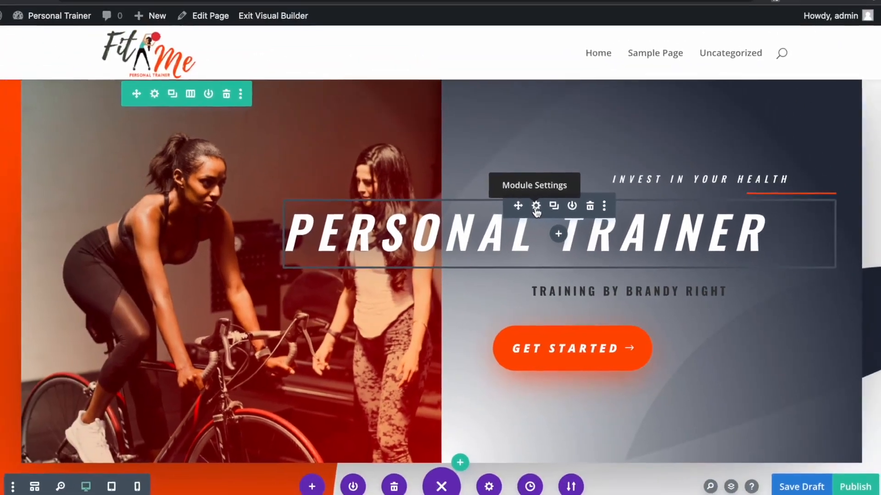
click(515, 197)
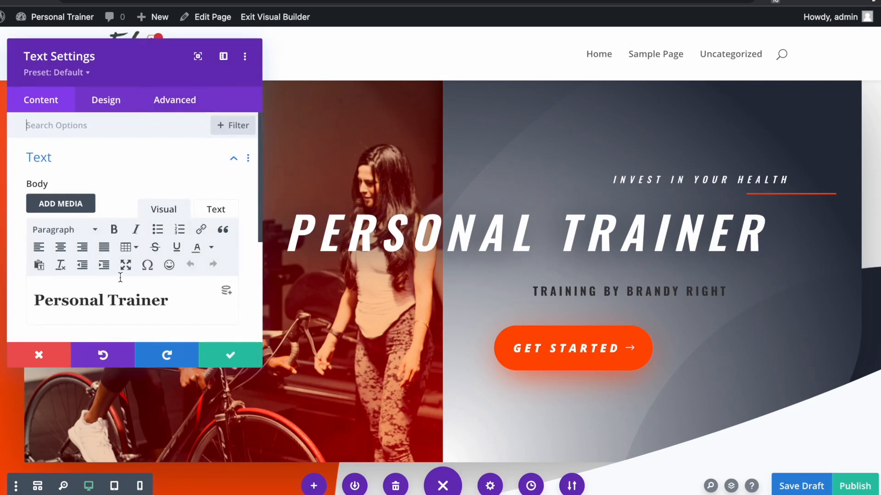
scroll(142, 279, down, 2)
drag(172, 259, 36, 259)
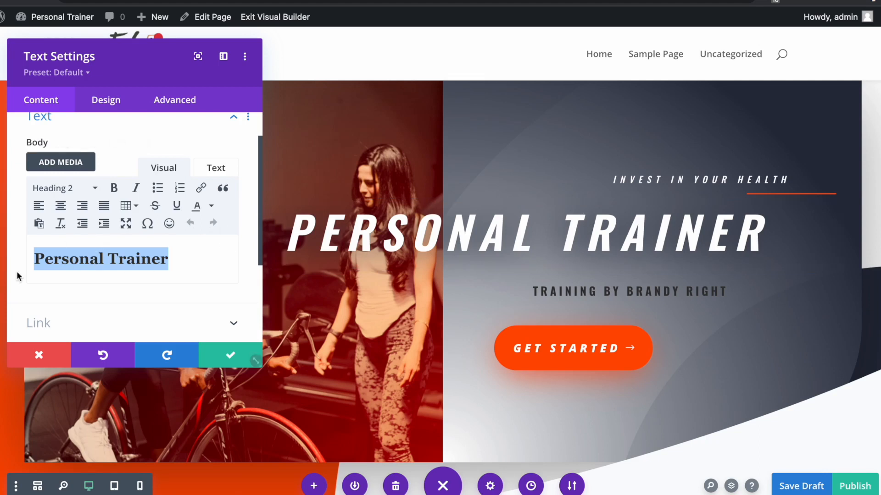
click(34, 259)
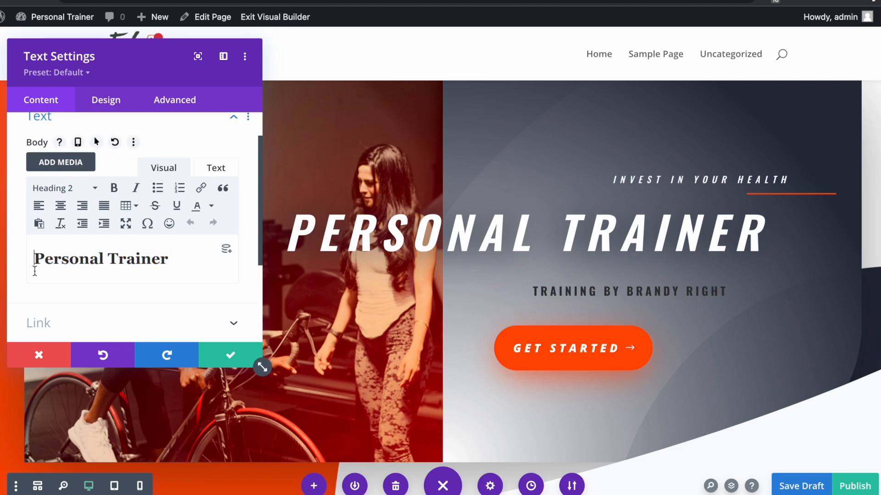
text(Online)
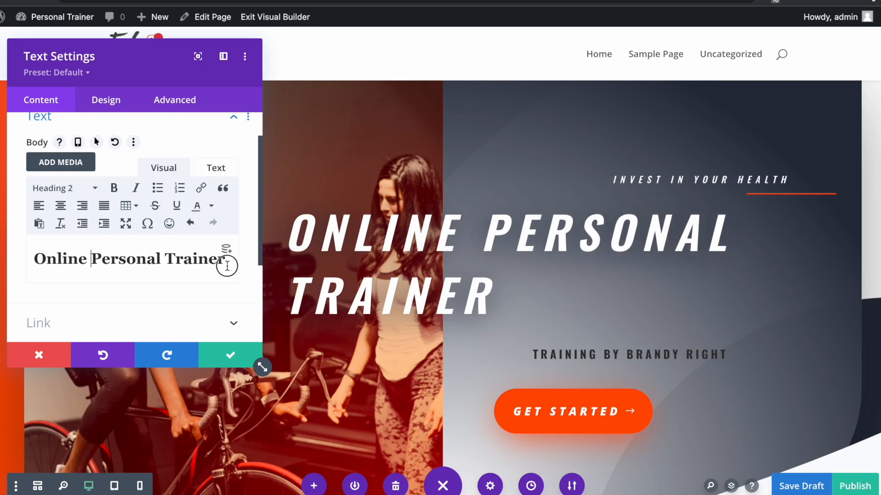
- Right-align the heading, confirm the settings, and save the page as a draft
drag(226, 260, 33, 257)
click(83, 211)
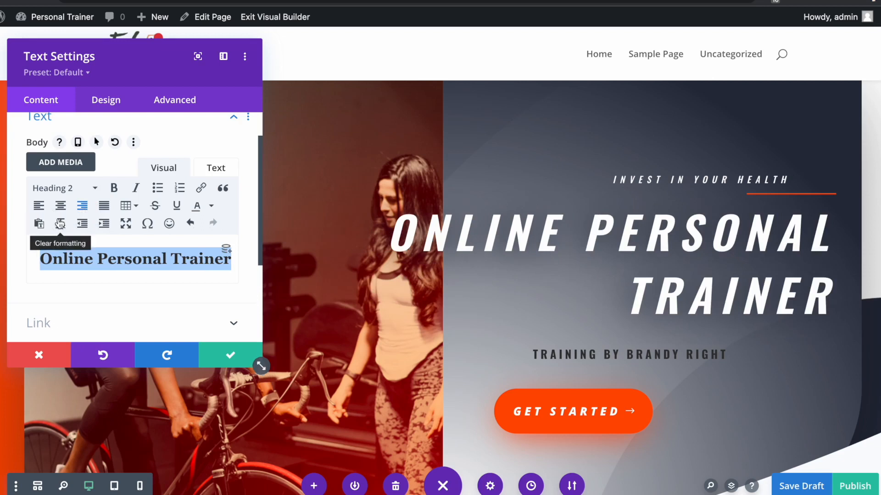
drag(263, 367, 368, 460)
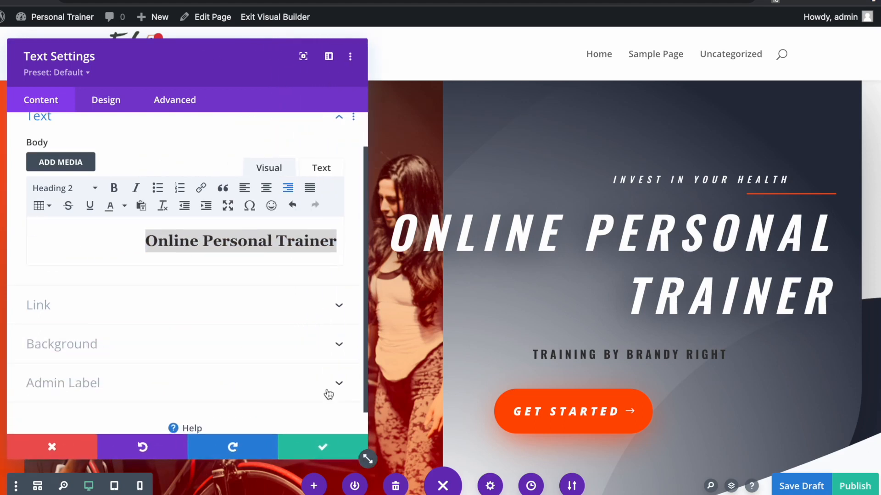
click(323, 454)
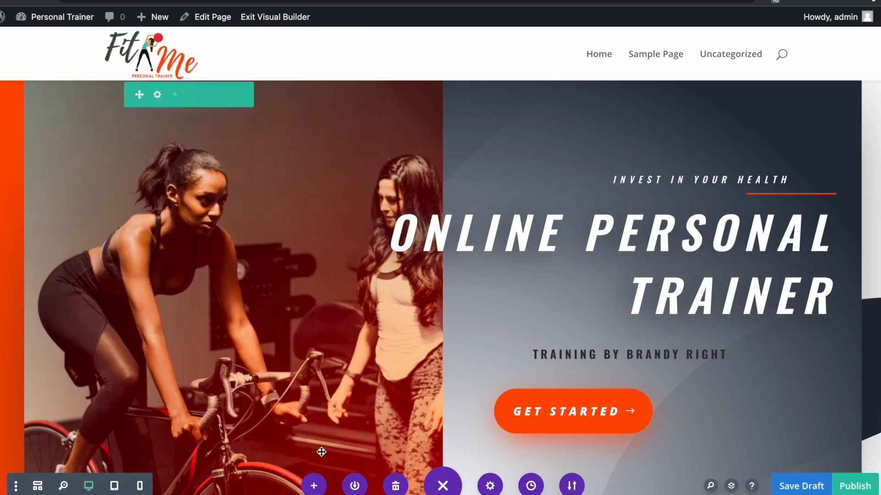
click(792, 487)
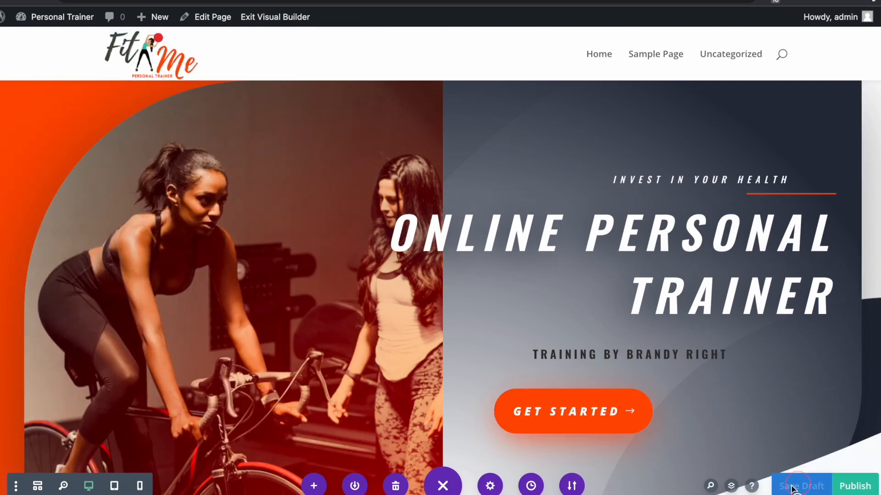
scroll(737, 374, down, 1)
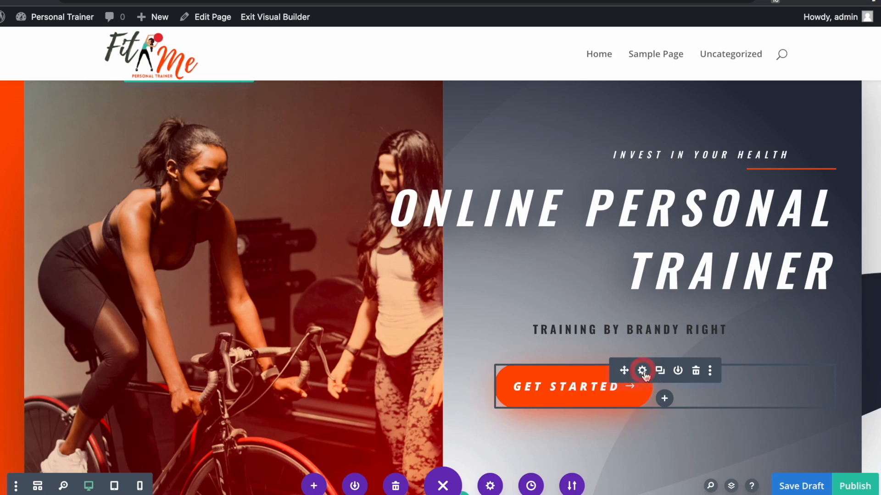
- Change the hero button label from 'Get Started' to 'Get Free Consultation' and save the draft
click(638, 374)
click(114, 200)
key(BackSpace)
key(BackSpace)
key(BackSpace)
key(BackSpace)
key(BackSpace)
key(BackSpace)
key(BackSpace)
key(BackSpace)
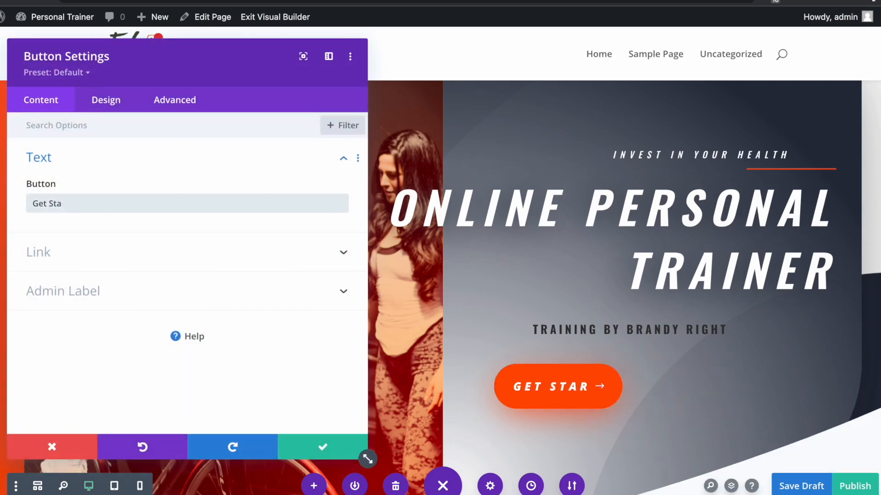
text(Free Consultation)
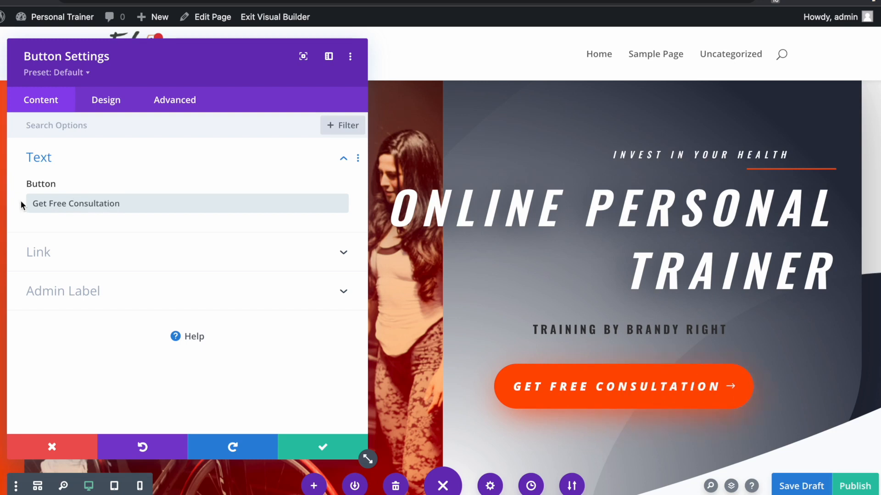
click(115, 265)
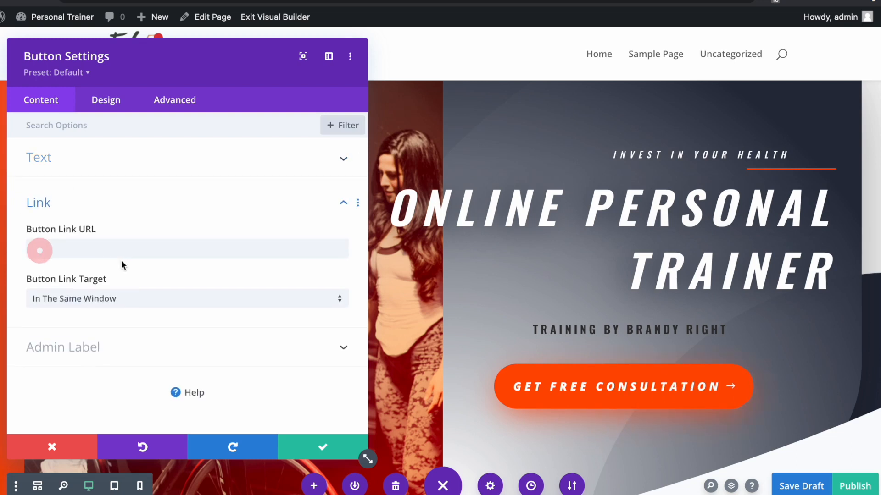
click(84, 245)
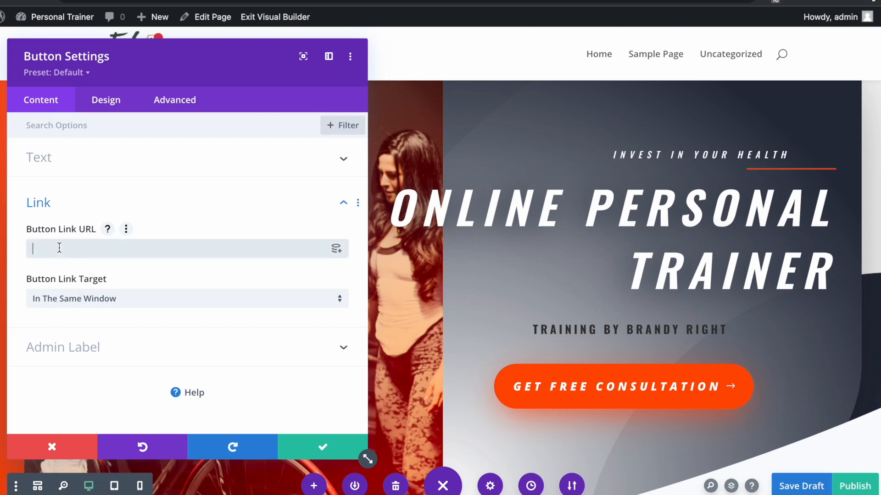
click(318, 449)
click(801, 486)
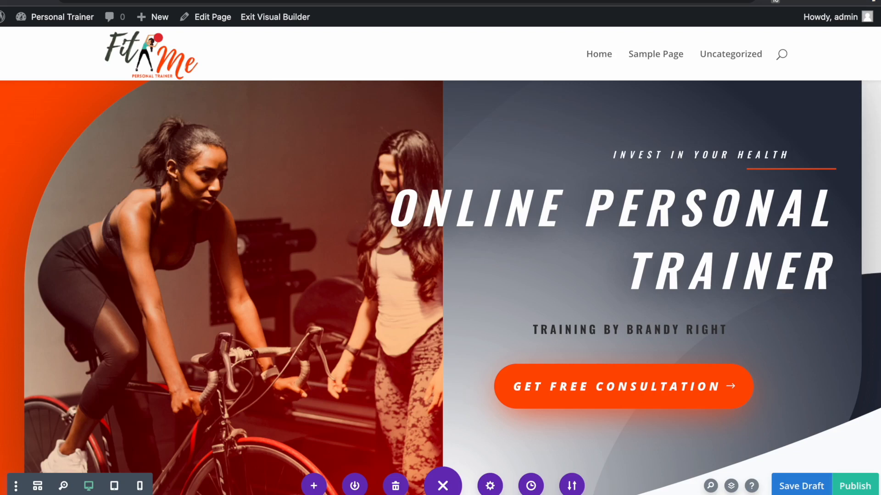
scroll(848, 322, down, 8)
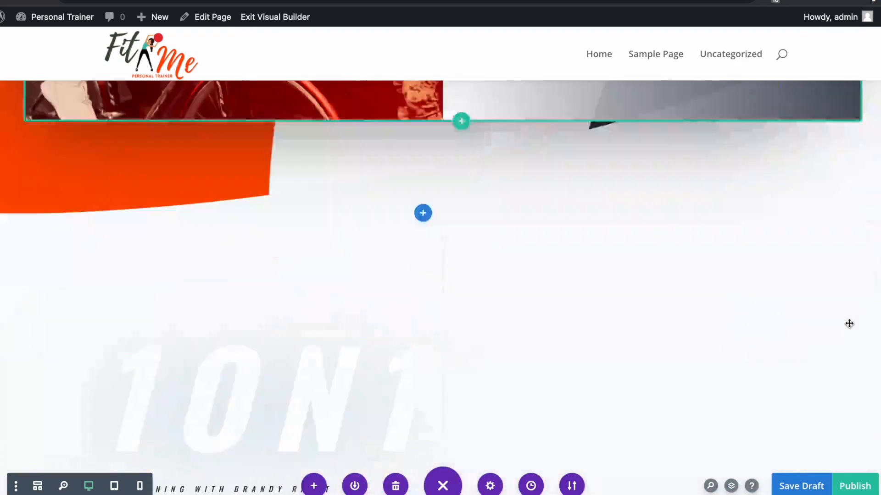
scroll(849, 324, down, 5)
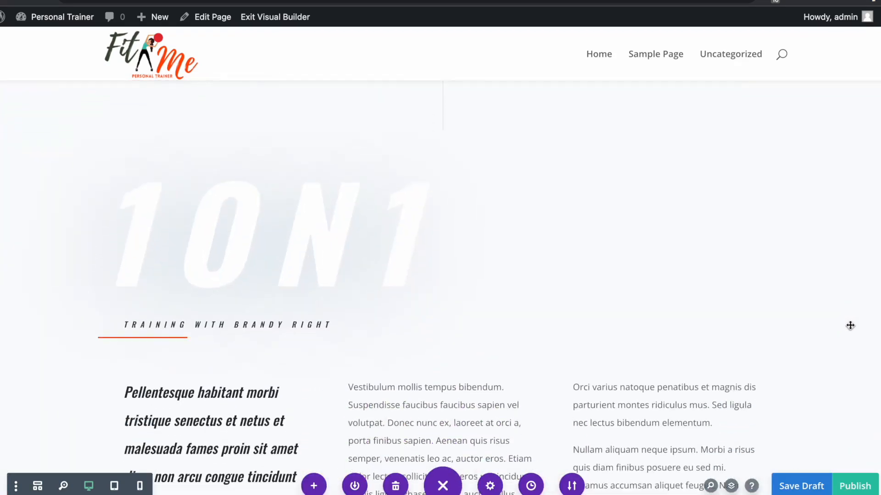
scroll(850, 326, down, 2)
scroll(848, 331, up, 1)
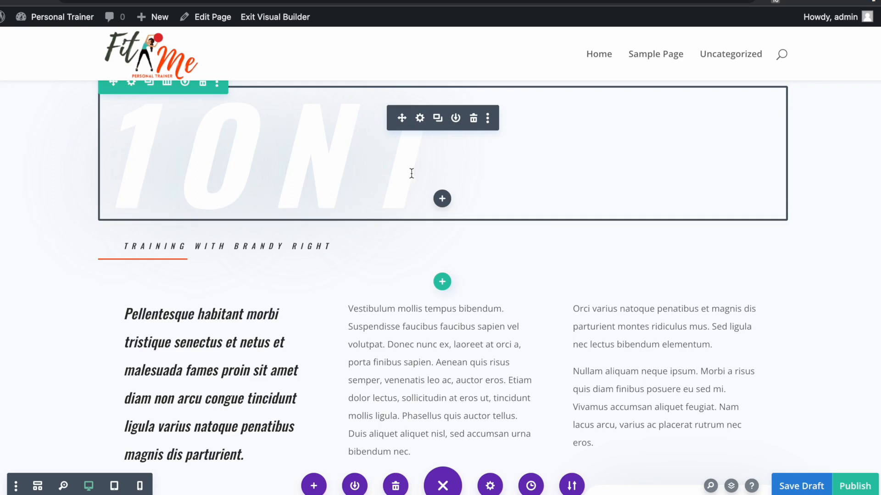
click(419, 142)
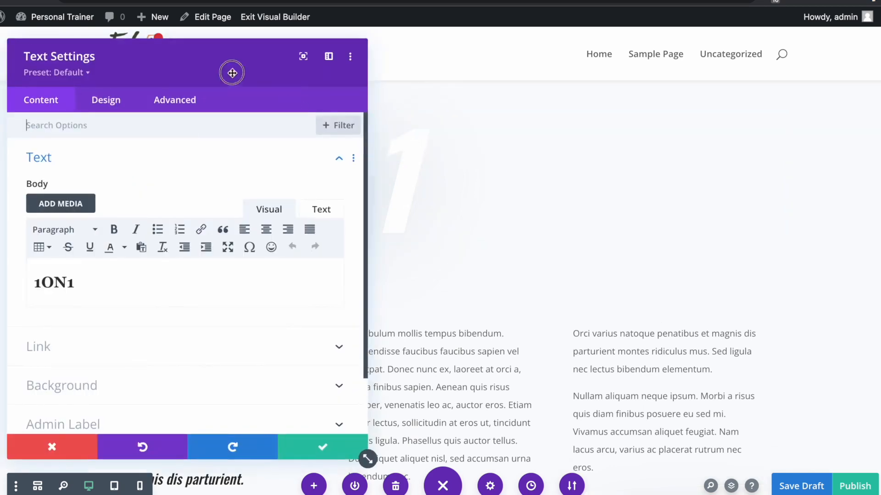
drag(232, 73, 769, 39)
click(641, 268)
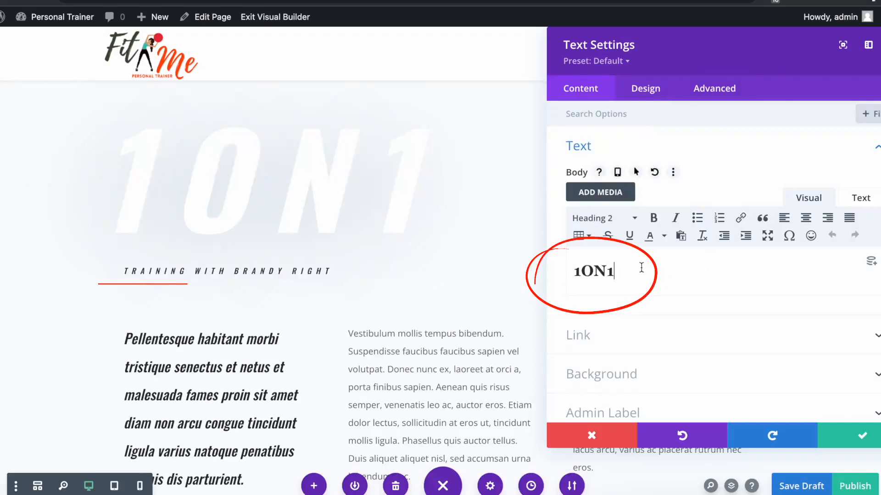
key(BackSpace)
text(2)
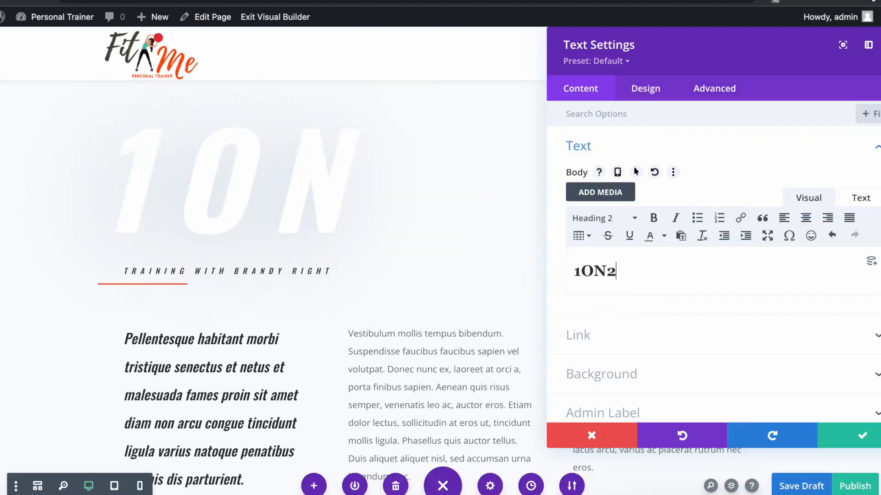
key(BackSpace)
text(10)
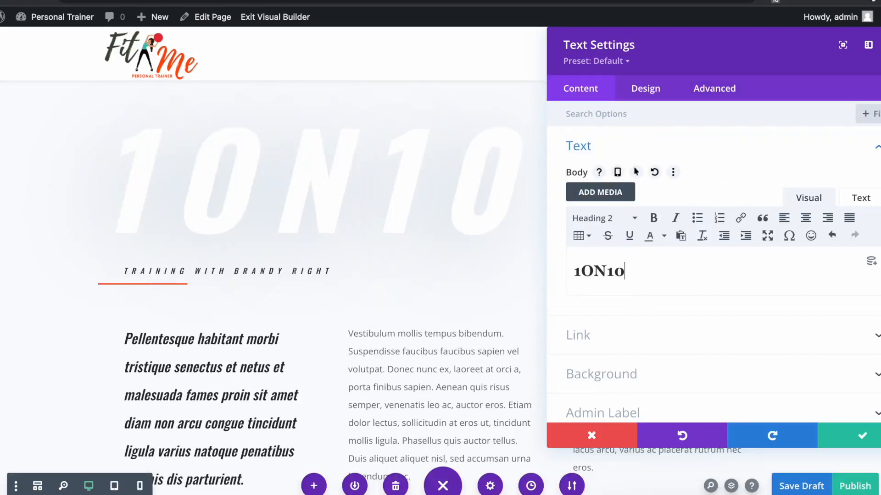
key(BackSpace)
text(1)
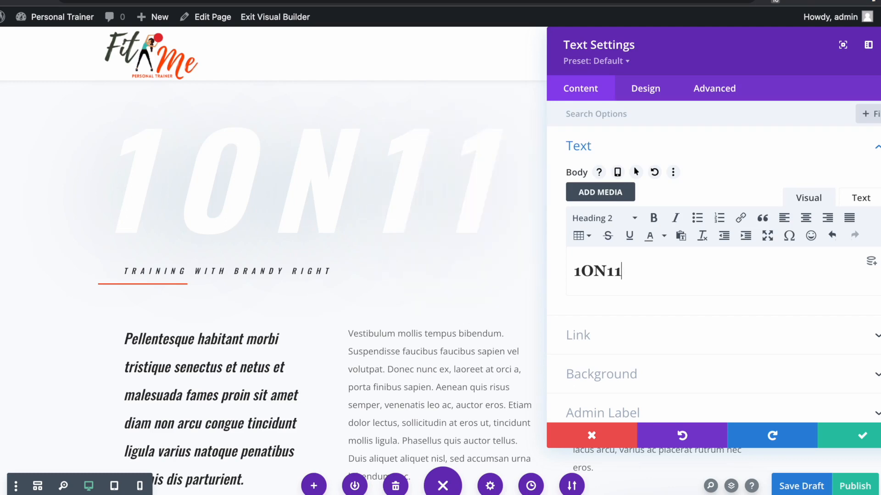
click(861, 438)
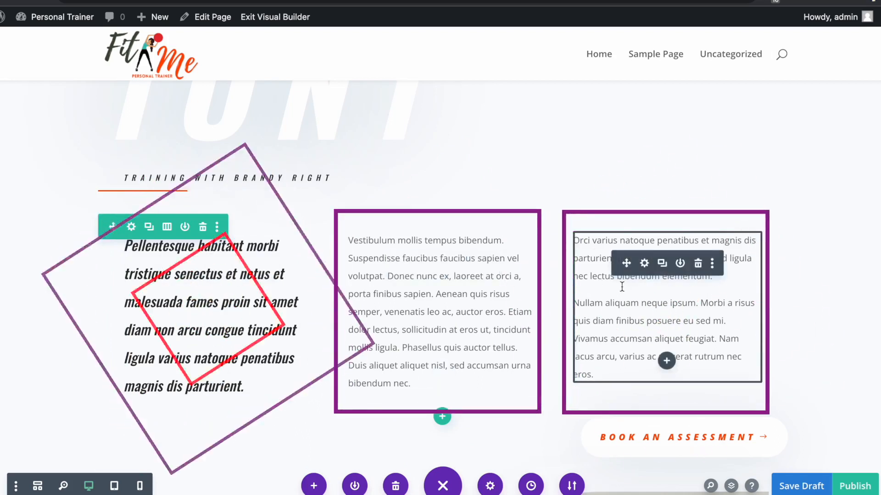
- Delete the right-hand text module and switch the row to a two-column layout
click(167, 227)
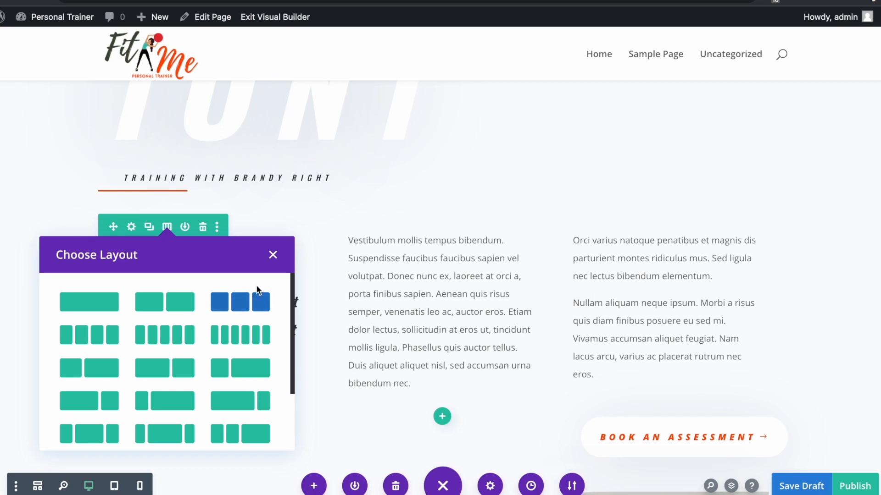
click(274, 257)
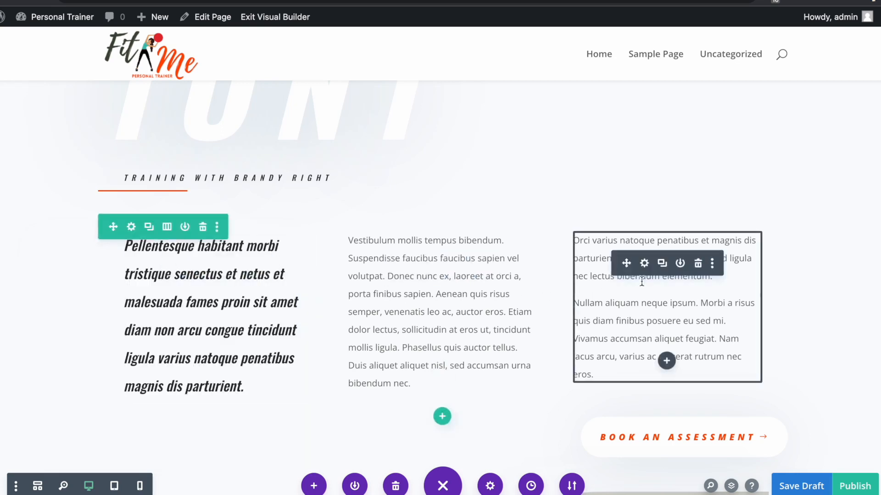
click(698, 265)
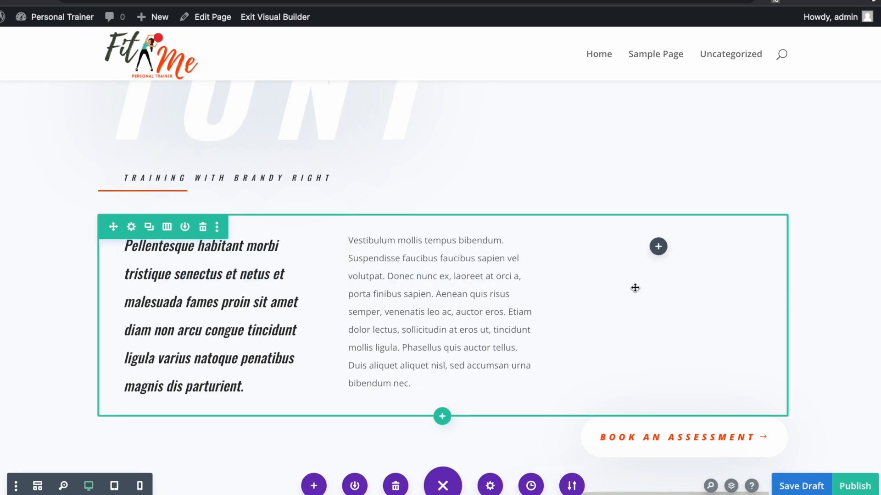
click(167, 227)
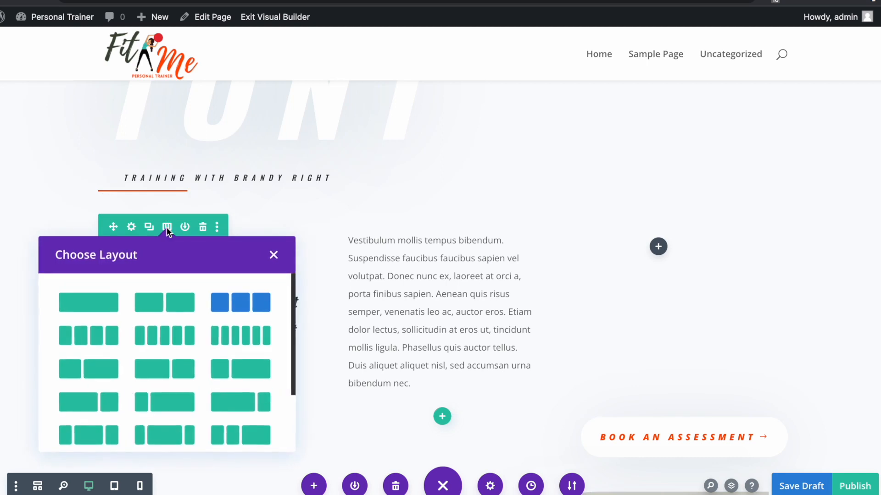
click(163, 308)
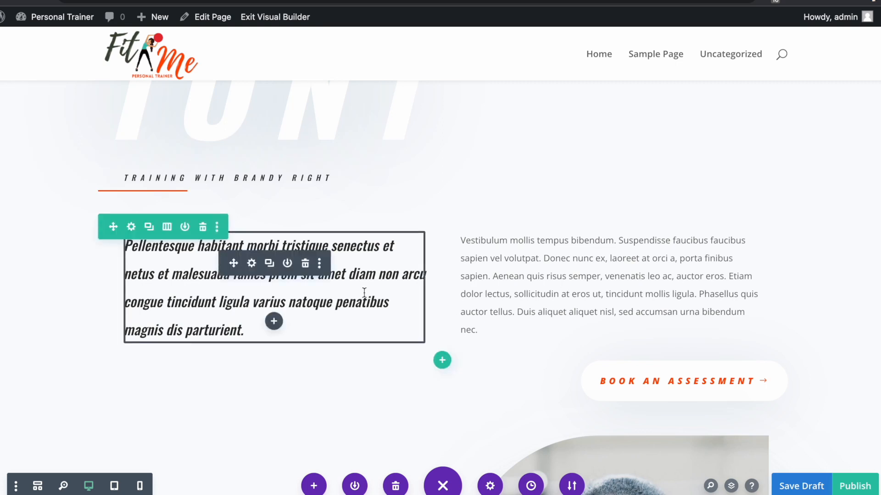
- Replace the left paragraph with pasted lines WORK OUT EFFICIENTLY, SEE LASTING RESULTS, BUILD LIFELONG SKILLS formatted as Heading 3
click(252, 263)
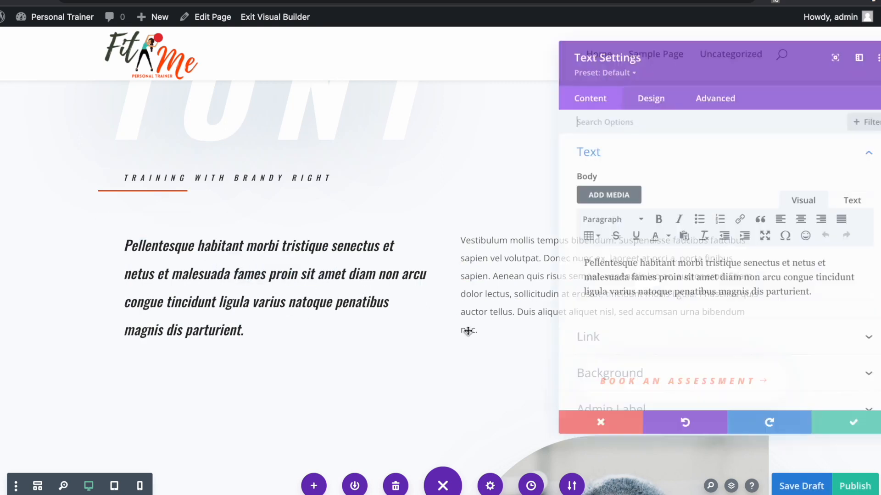
triple_click(576, 263)
drag(576, 263, 566, 262)
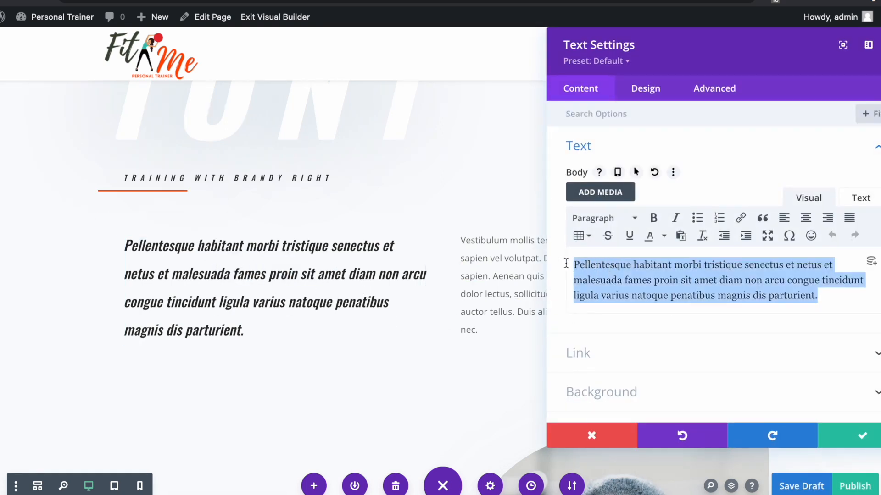
key(BackSpace)
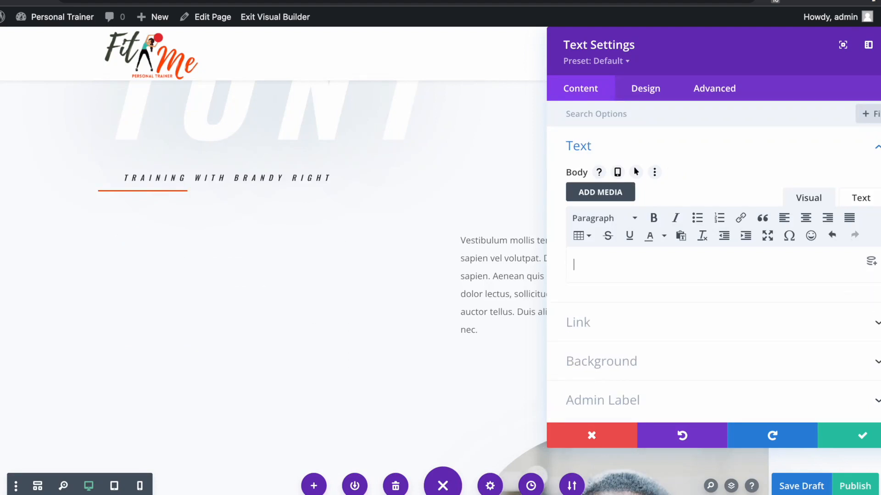
right_click(614, 275)
click(660, 362)
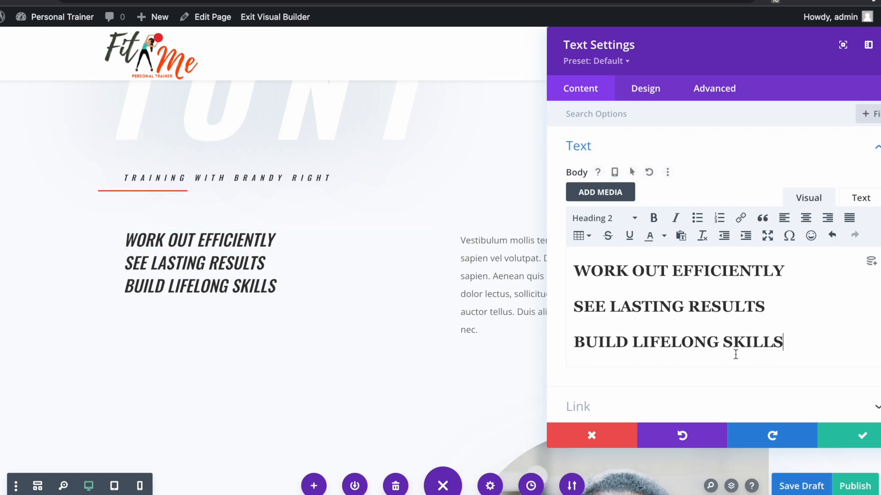
drag(800, 345, 560, 275)
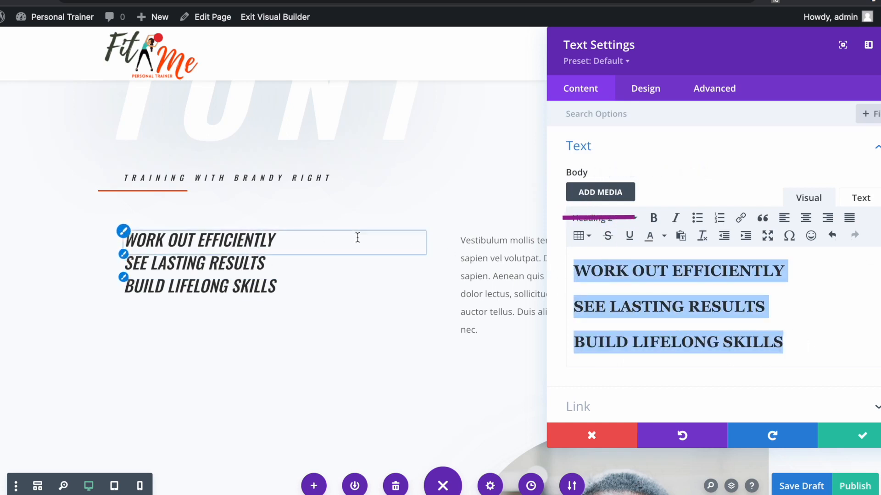
click(624, 218)
click(636, 320)
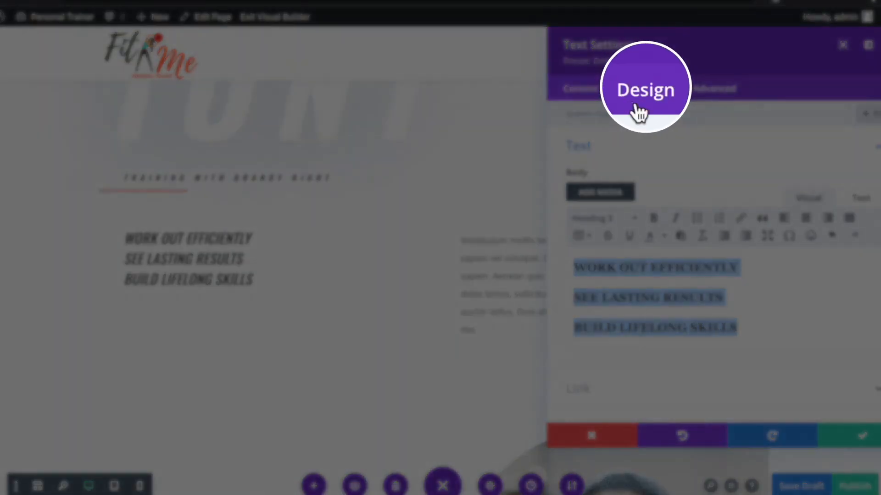
- Give the Heading 3 text the Default font, left alignment and a 42px size
click(642, 92)
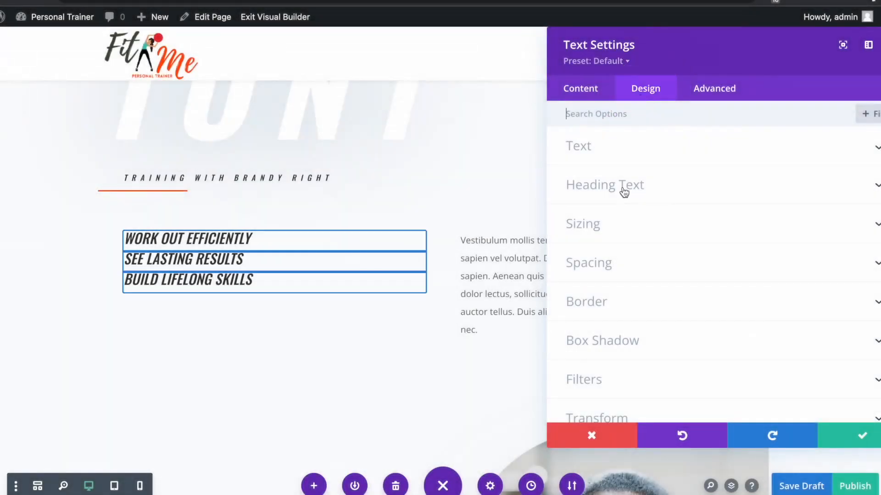
click(624, 188)
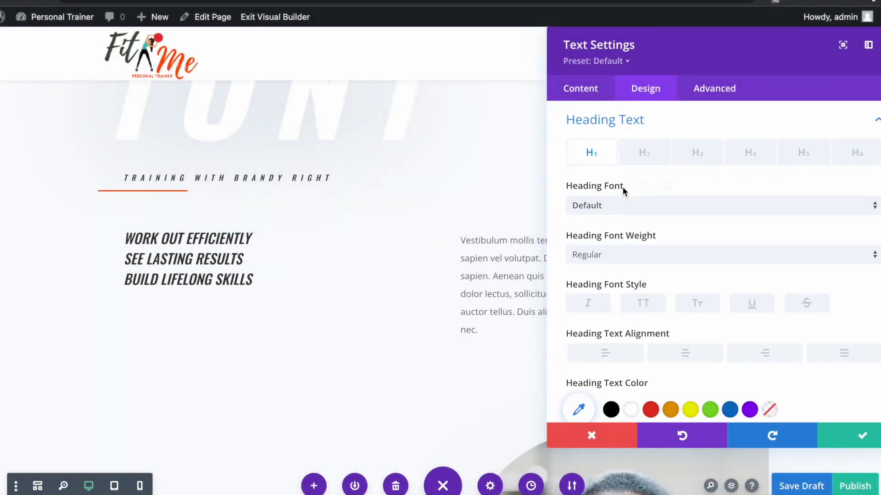
click(693, 156)
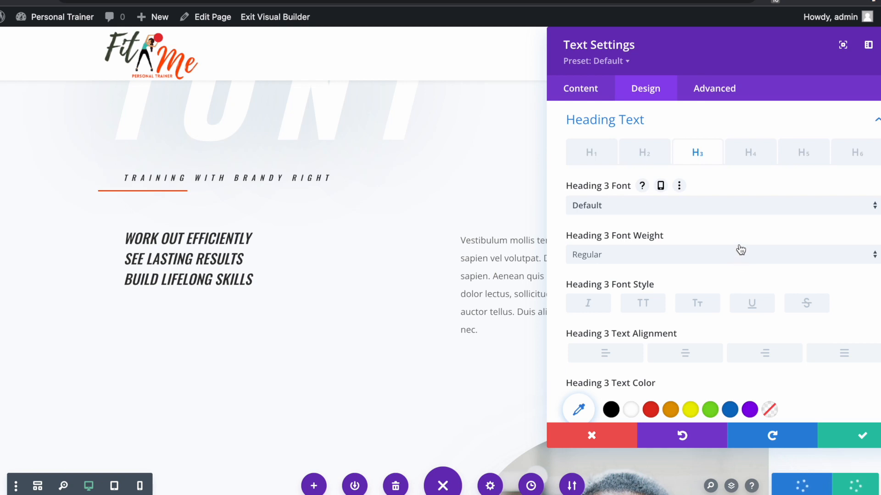
click(714, 212)
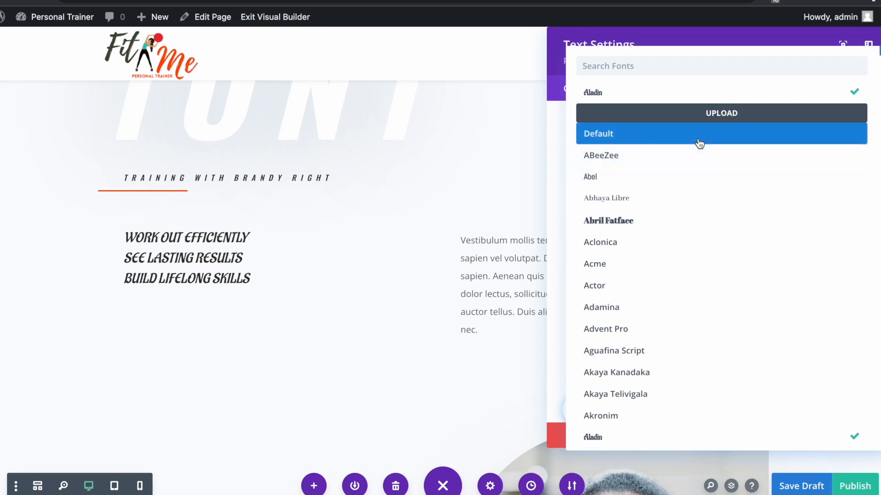
click(699, 144)
scroll(709, 196, down, 2)
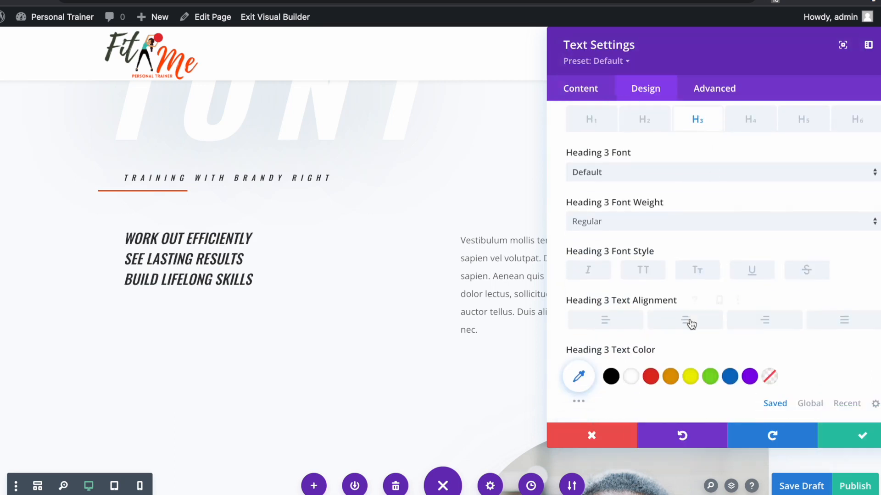
click(685, 295)
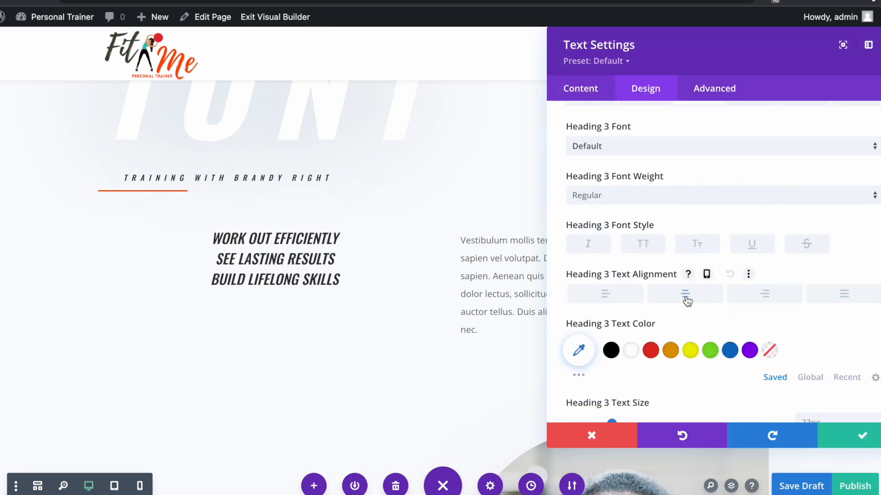
scroll(712, 310, down, 3)
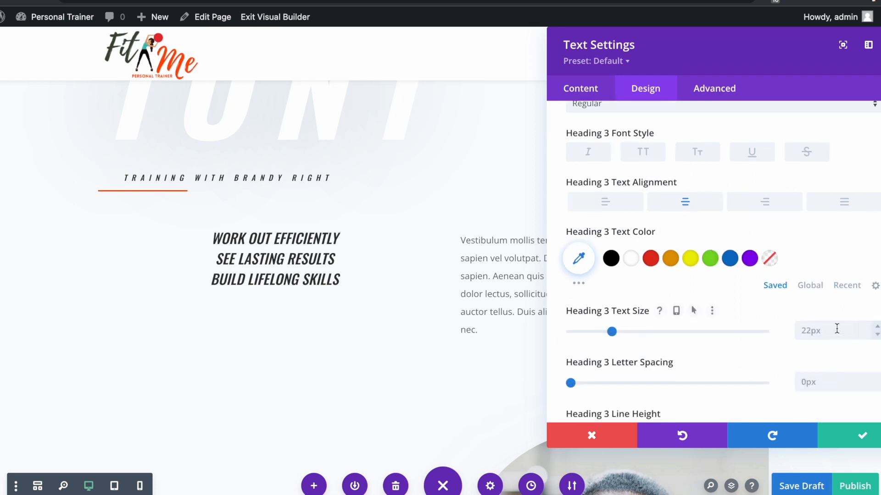
drag(611, 331, 671, 331)
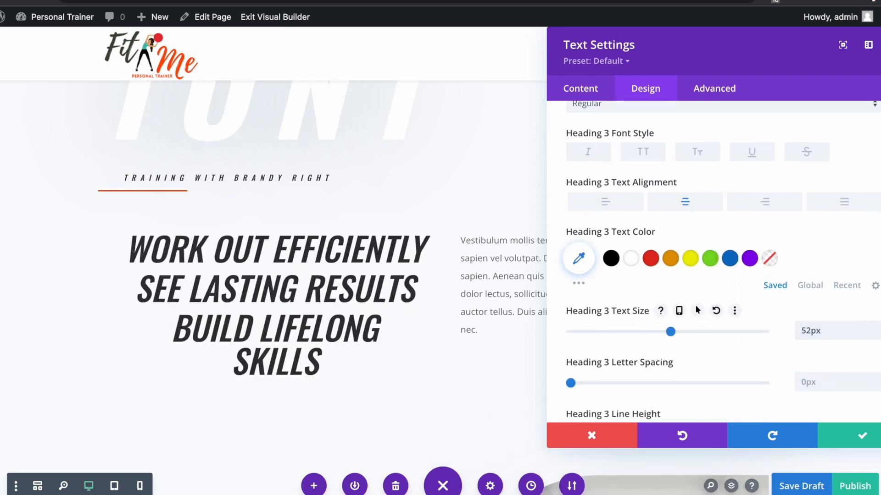
click(877, 335)
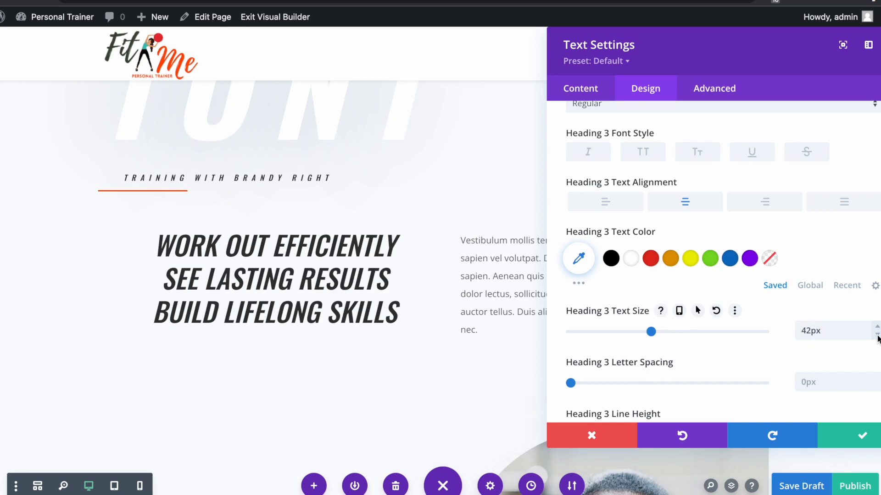
click(609, 206)
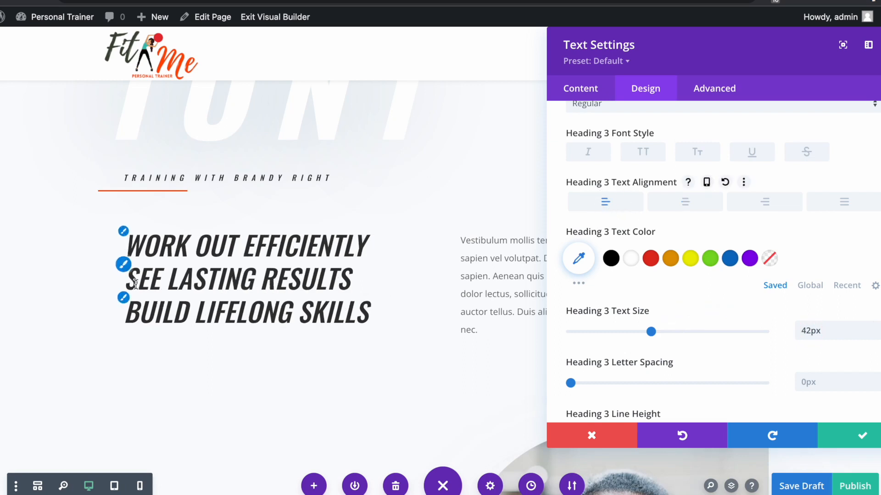
- Set the Heading 3 letter spacing to 2px and close the module settings
scroll(801, 361, down, 1)
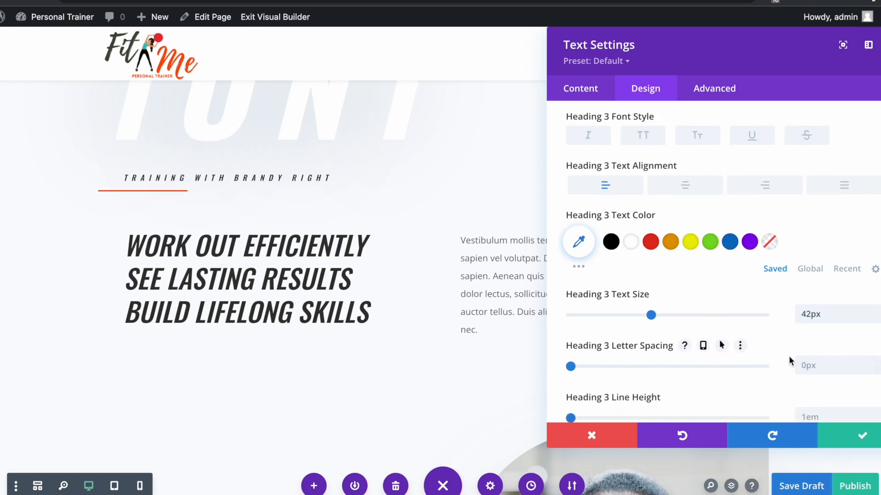
scroll(782, 348, down, 2)
click(804, 331)
text(1px)
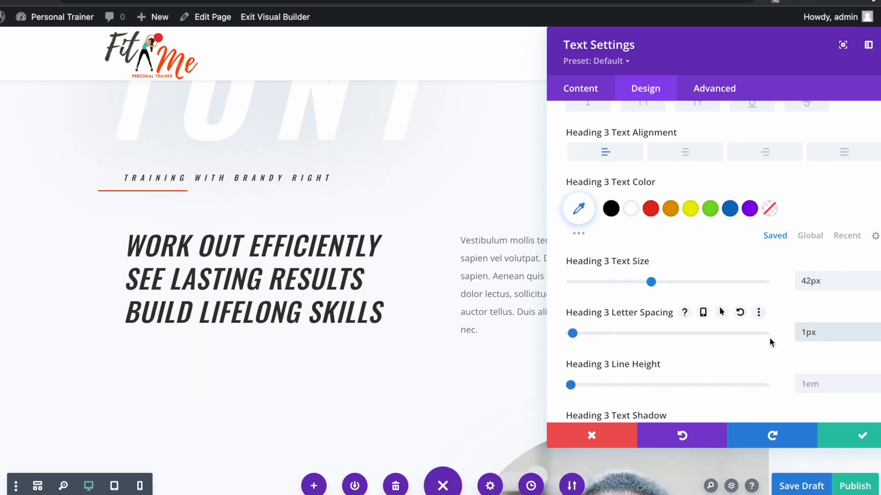
click(777, 341)
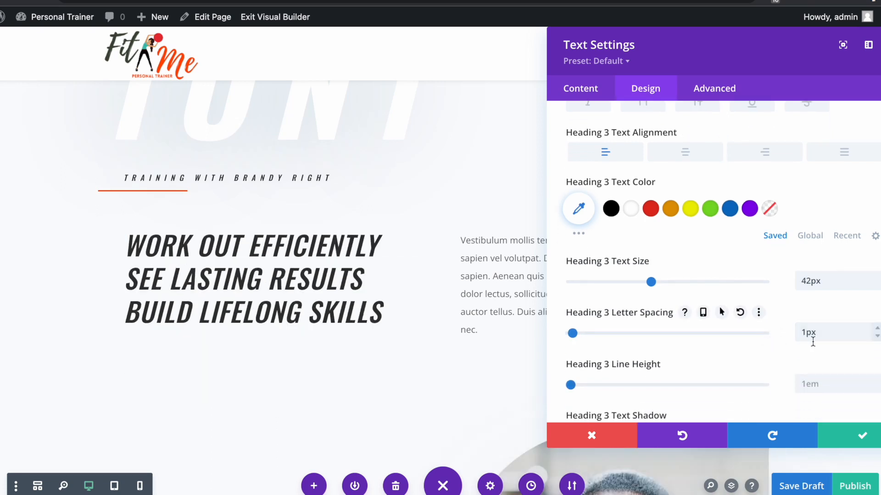
drag(827, 334, 754, 332)
text(2)
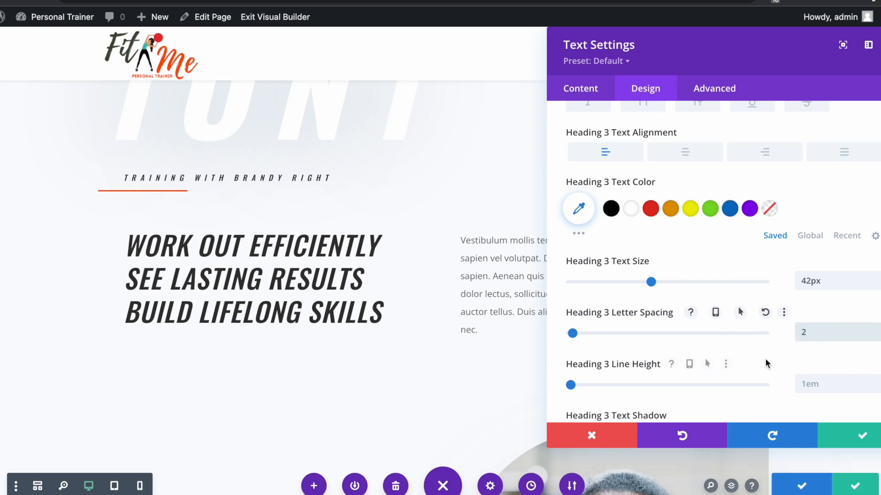
click(752, 353)
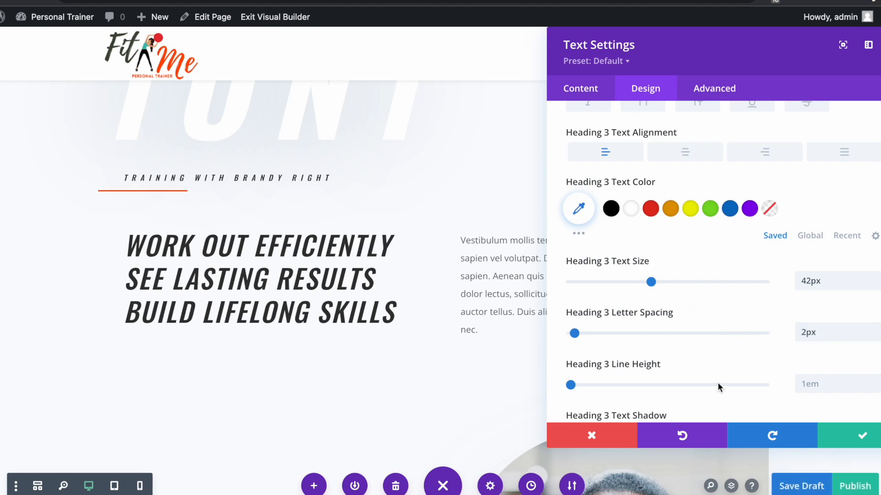
mouse_move(731, 367)
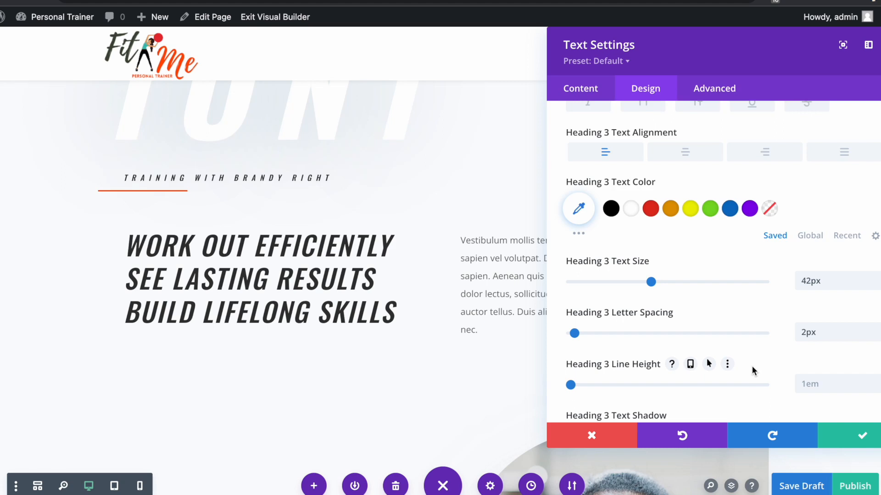
click(863, 440)
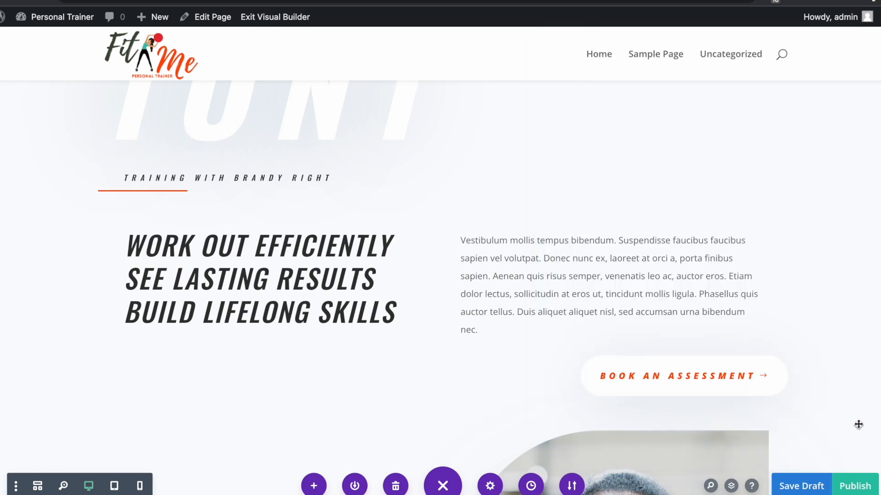
- Save the draft, then paste the Certified Personal Trainers description over the right-hand placeholder paragraph
click(799, 489)
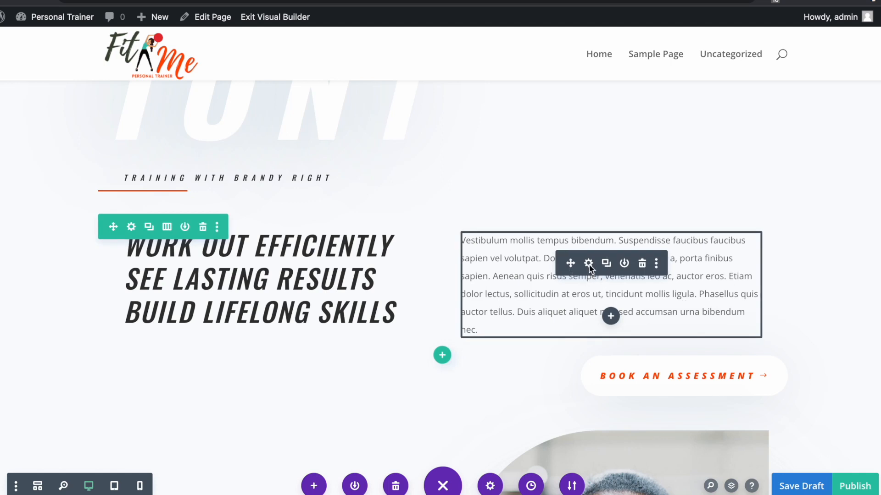
click(589, 263)
drag(683, 65, 151, 72)
triple_click(87, 289)
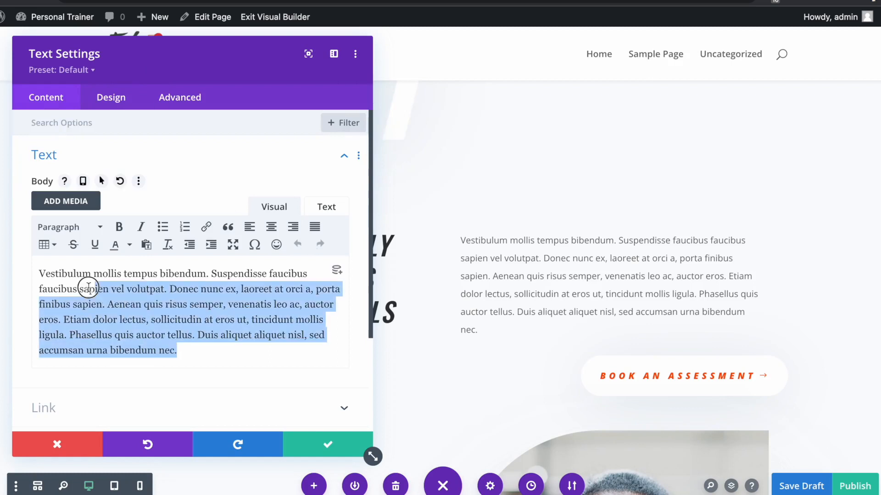
key(BackSpace)
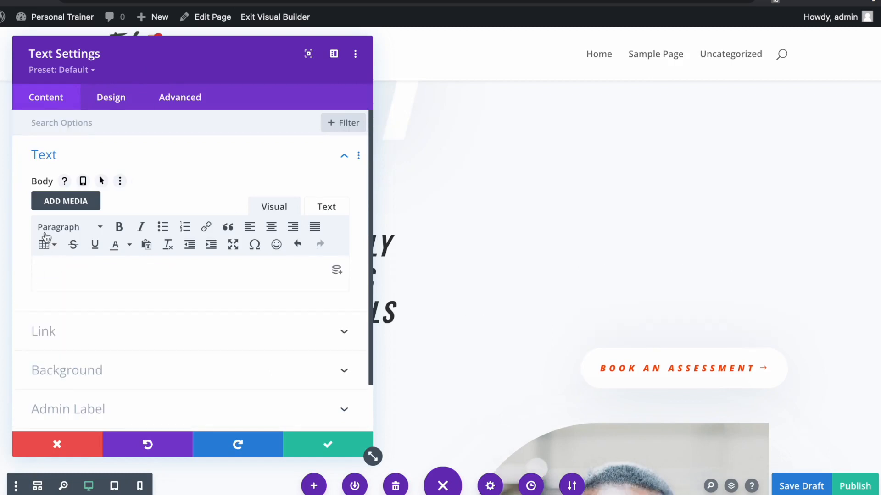
right_click(50, 268)
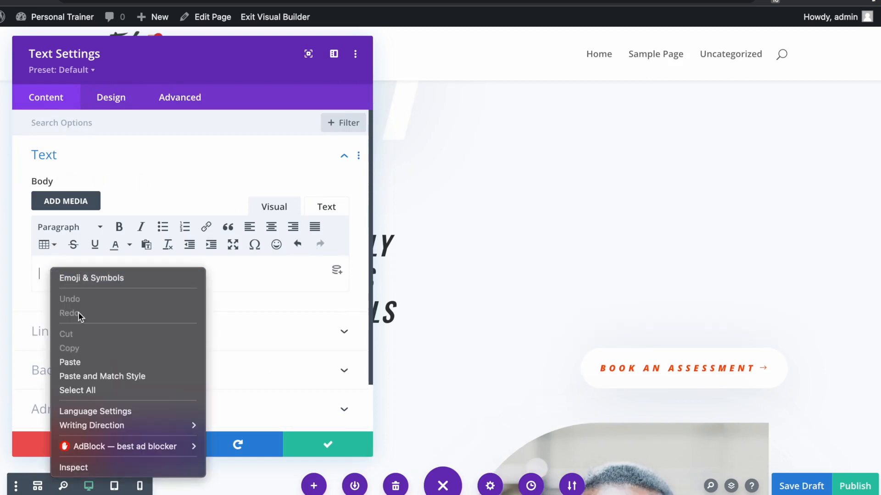
click(84, 361)
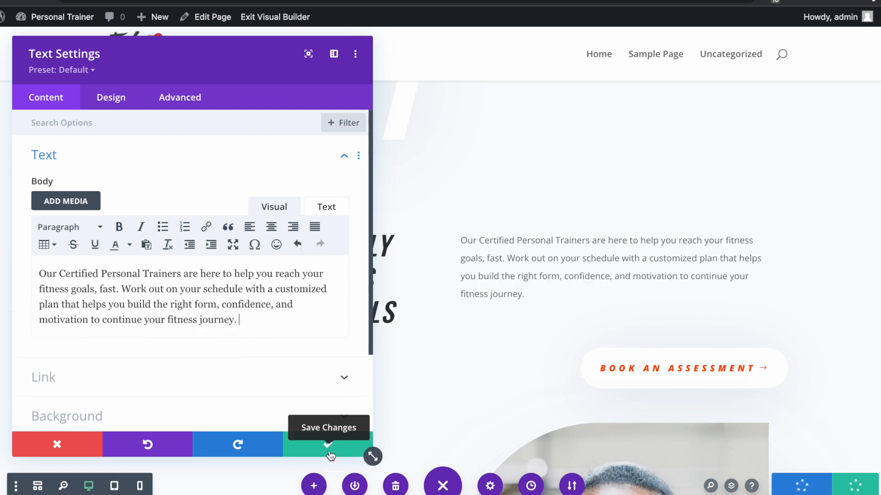
click(328, 447)
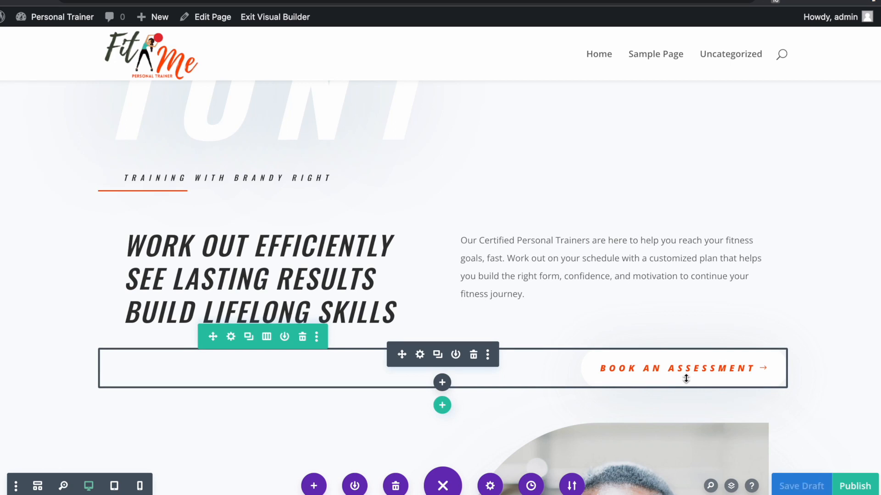
scroll(232, 358, up, 10)
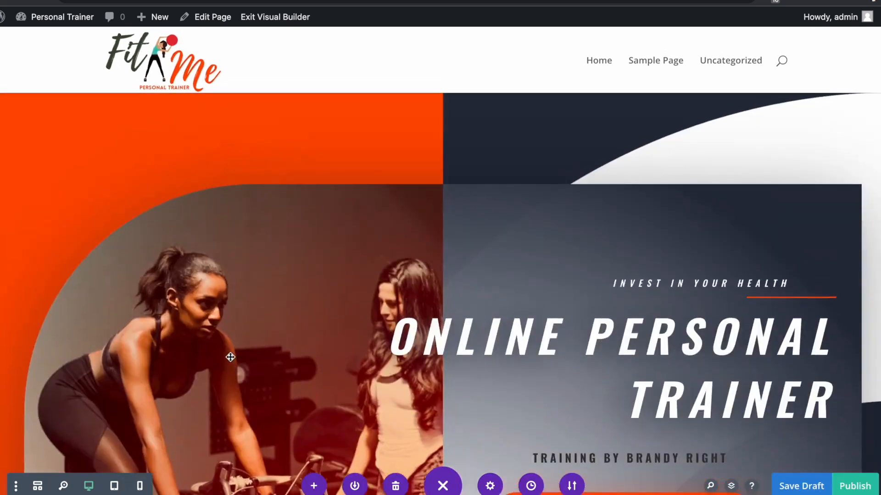
scroll(230, 358, down, 1)
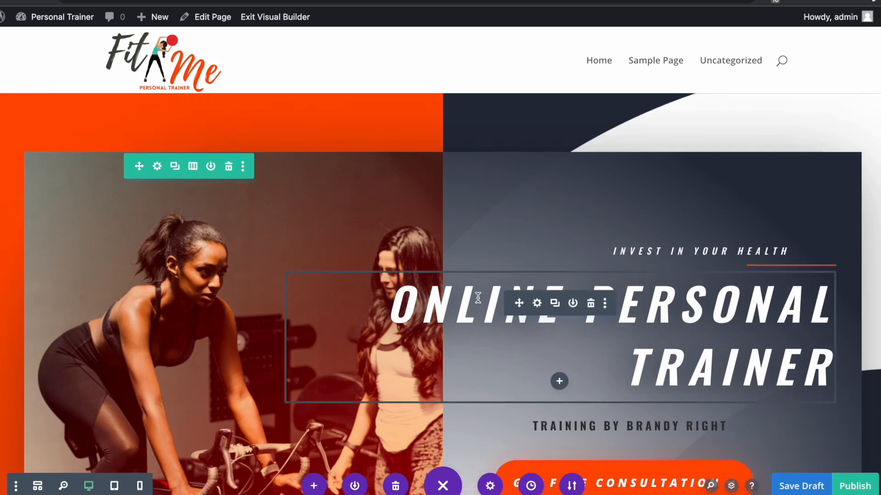
scroll(478, 298, down, 3)
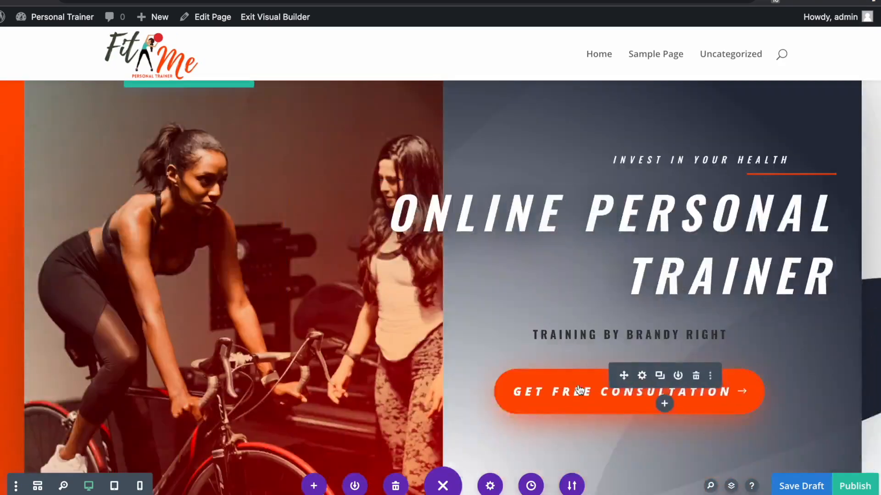
scroll(579, 390, down, 15)
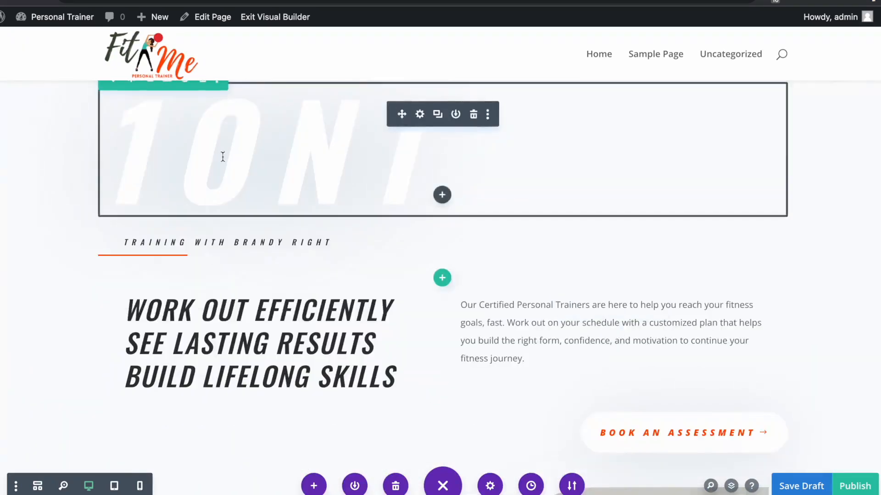
scroll(223, 157, down, 4)
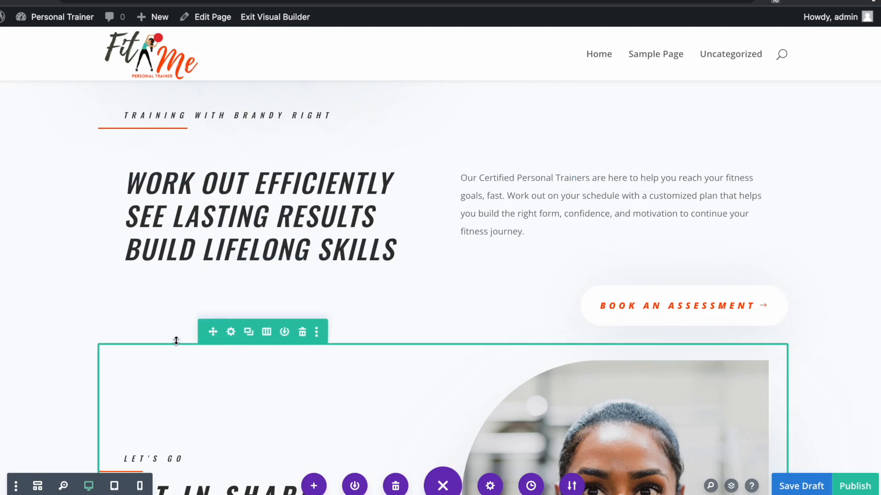
scroll(176, 341, down, 7)
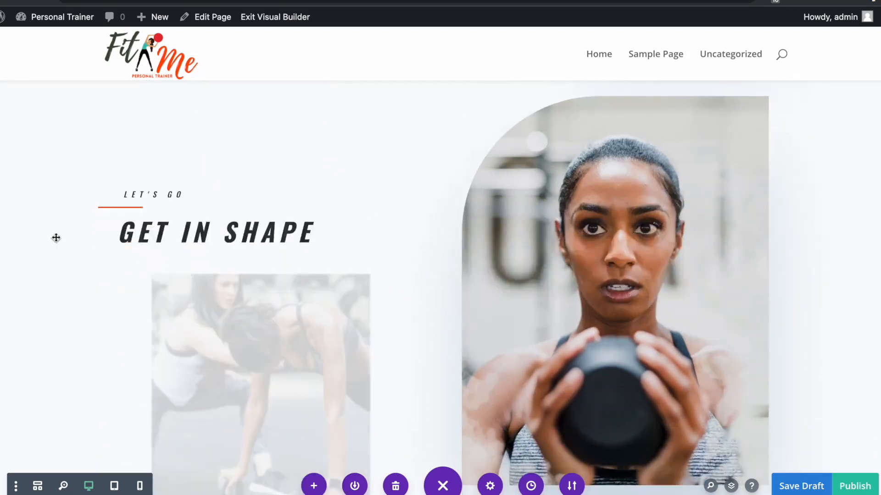
scroll(346, 252, down, 2)
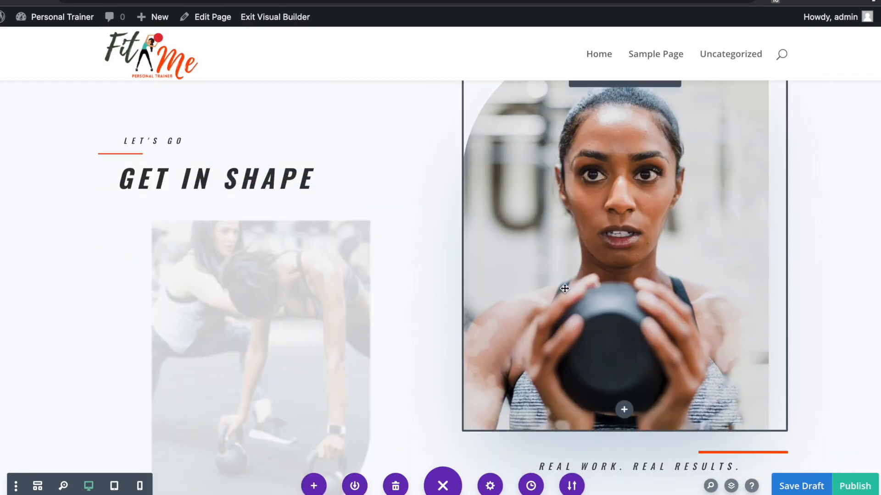
scroll(415, 322, down, 1)
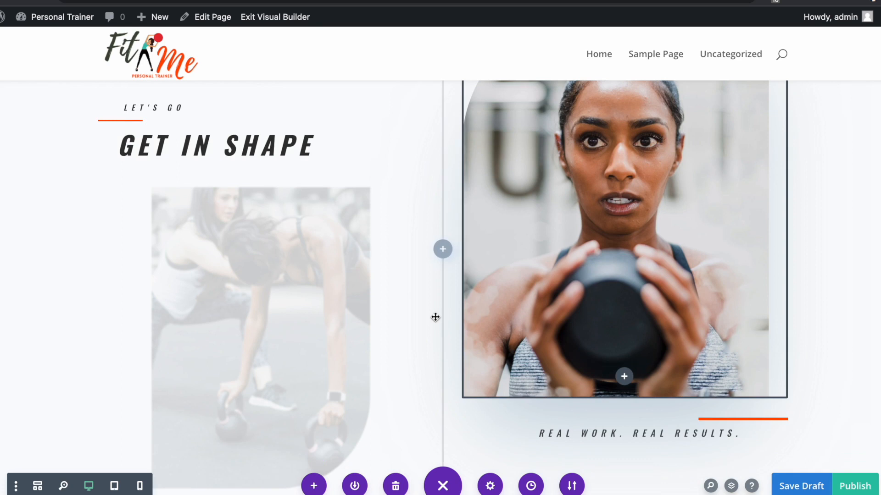
scroll(435, 317, up, 1)
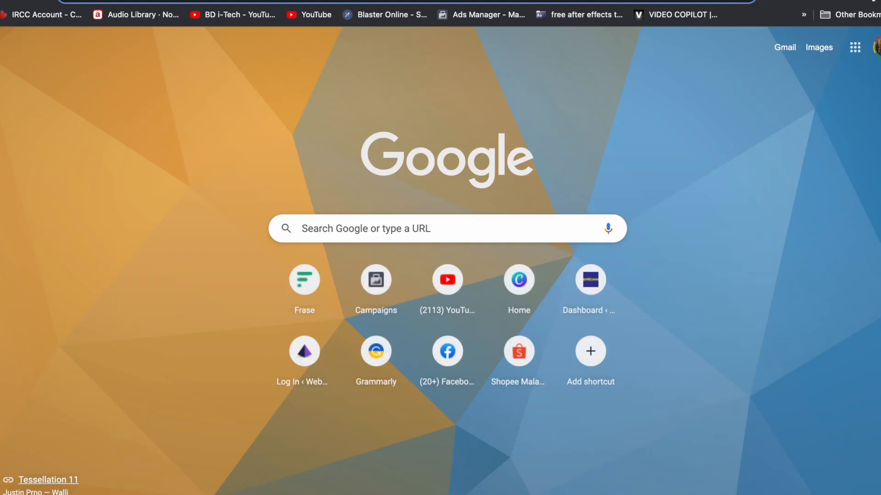
- Search the web for 'unsplash' and open the Unsplash website
text(unsplash)
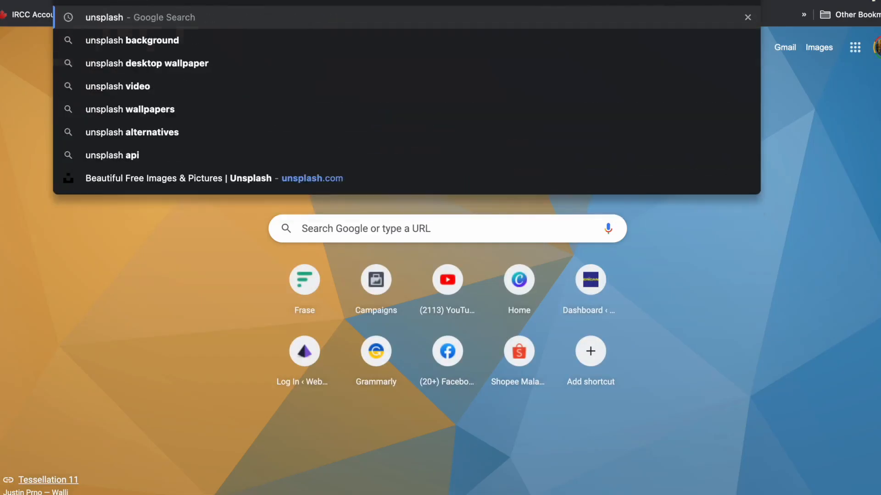
key(Return)
click(268, 154)
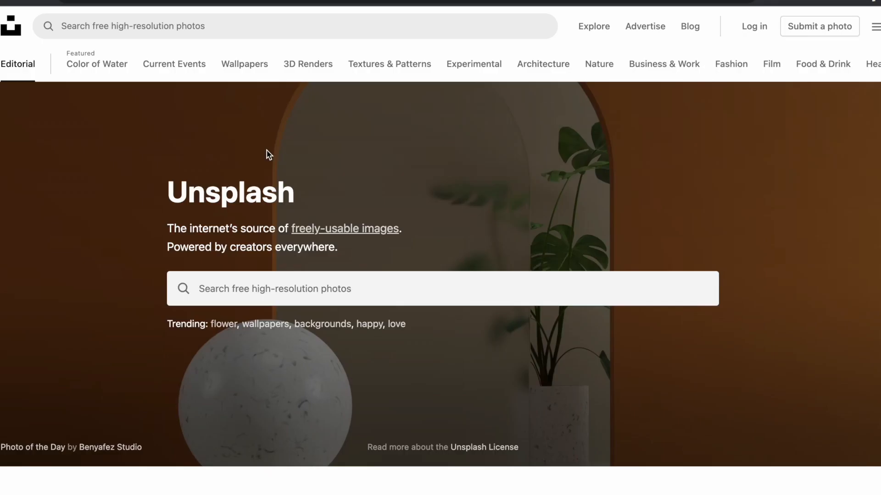
- Search Unsplash for 'Fitness' photos and browse the results
click(384, 281)
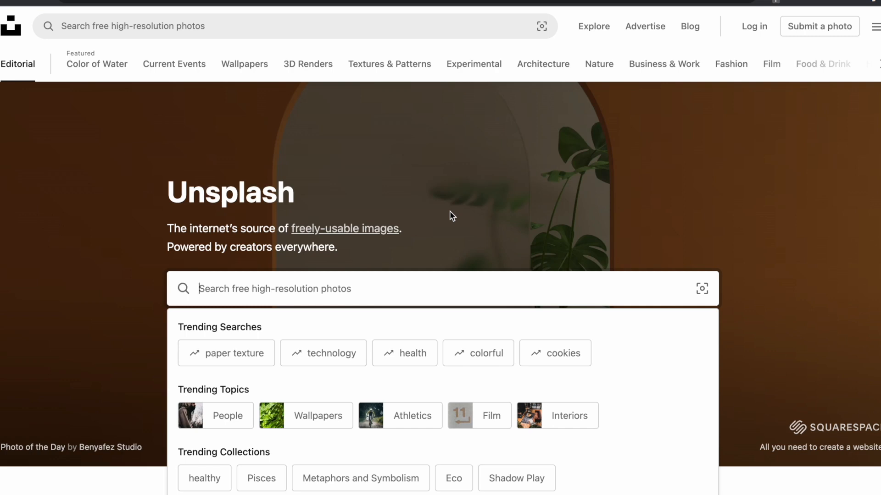
text(Fitness)
key(Return)
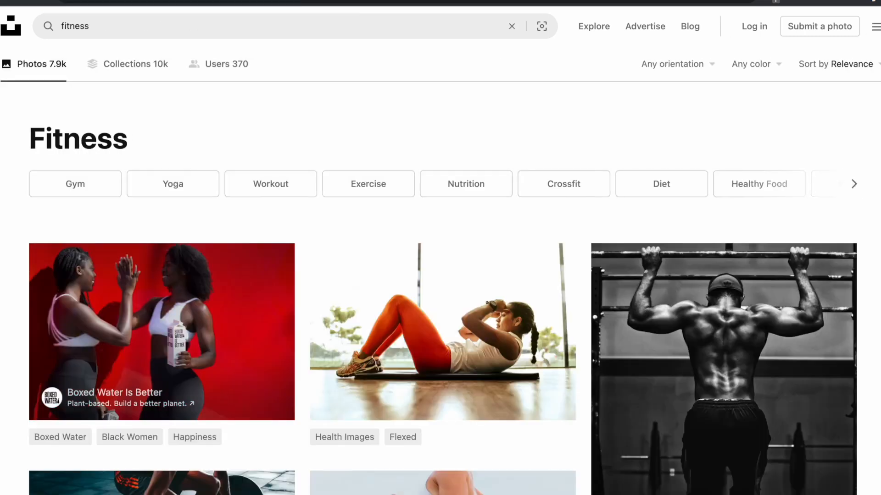
scroll(295, 305, down, 15)
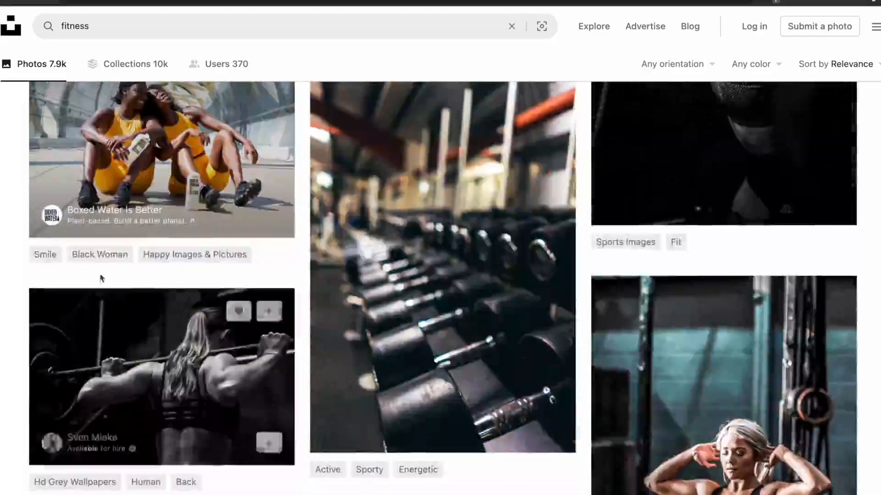
scroll(472, 299, down, 7)
- Open the sit-ups gym photo and download it at the default size
click(745, 236)
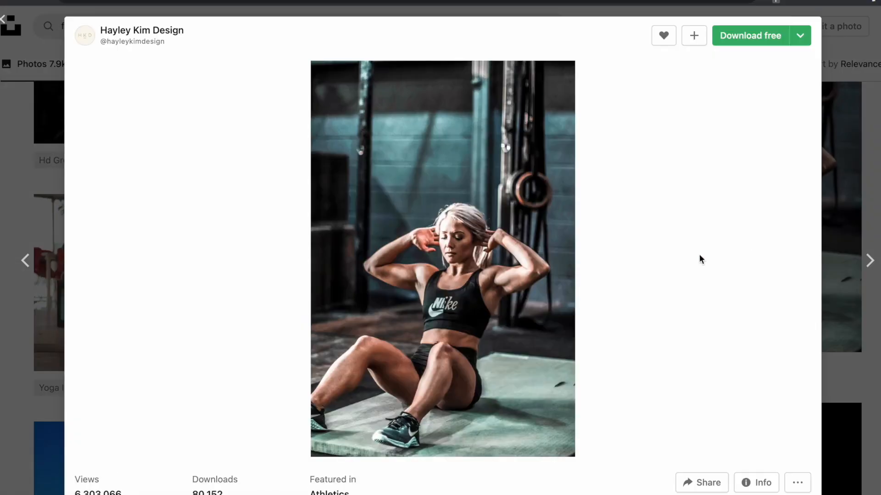
scroll(736, 111, down, 1)
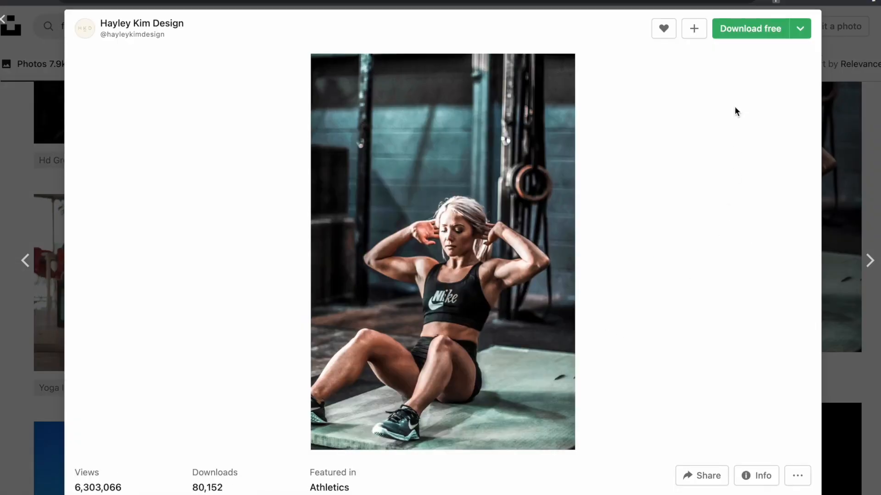
click(736, 36)
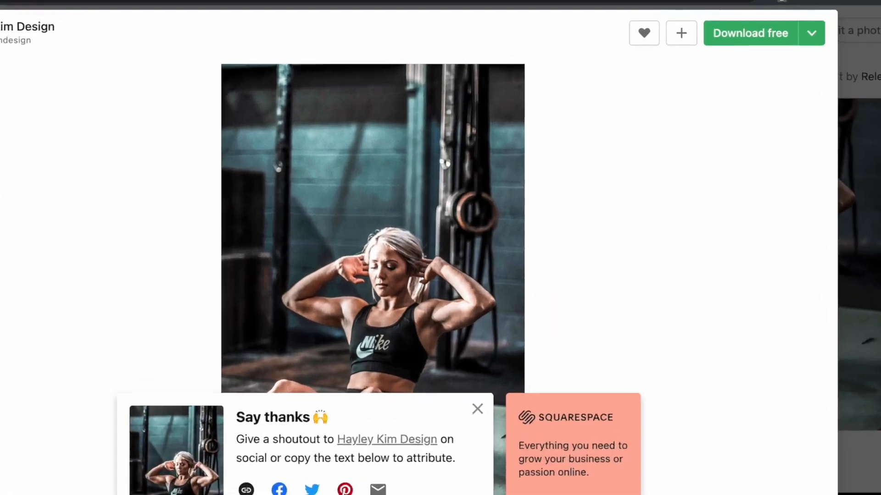
- Download the Medium (1920x2880) and Large (2400x3600) versions, then reveal the file in Finder
click(800, 29)
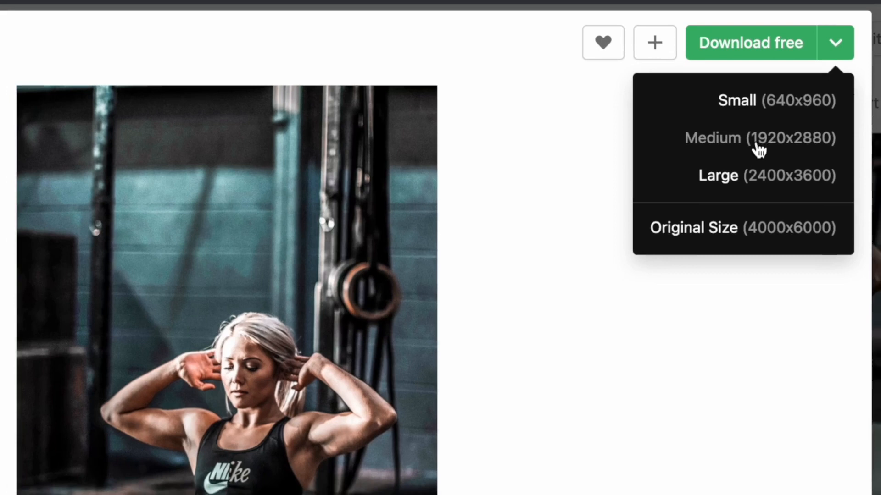
click(768, 146)
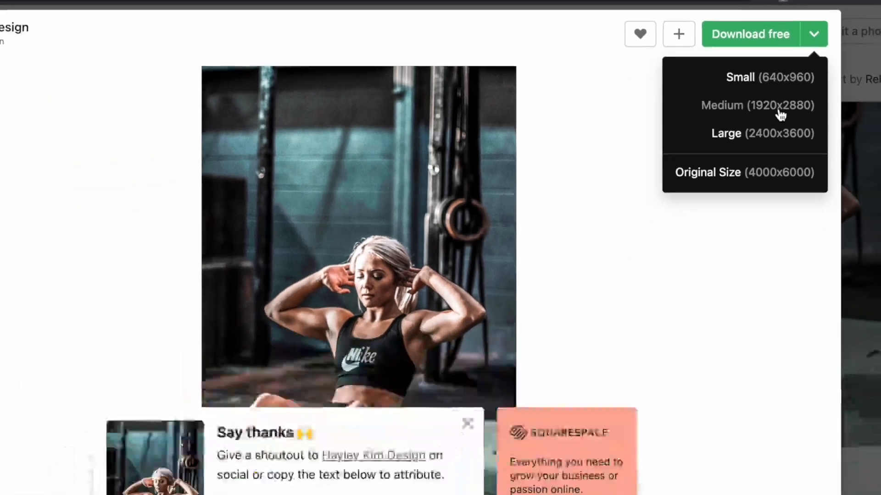
click(780, 133)
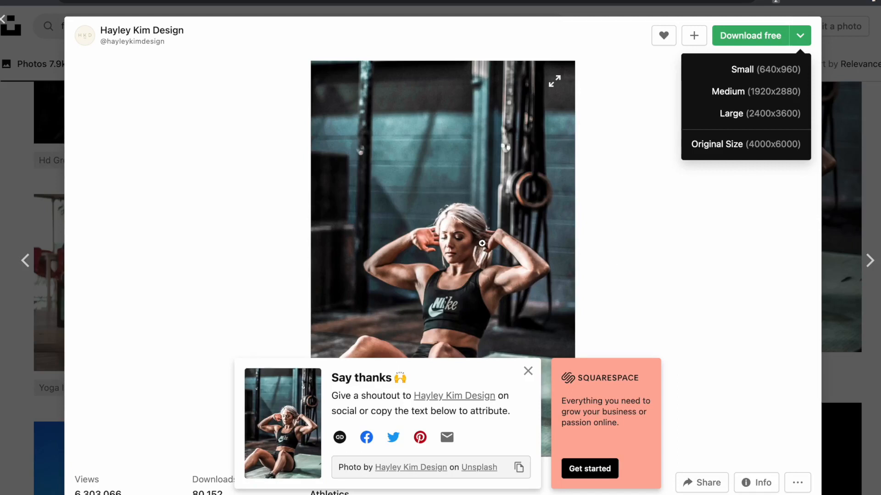
click(771, 68)
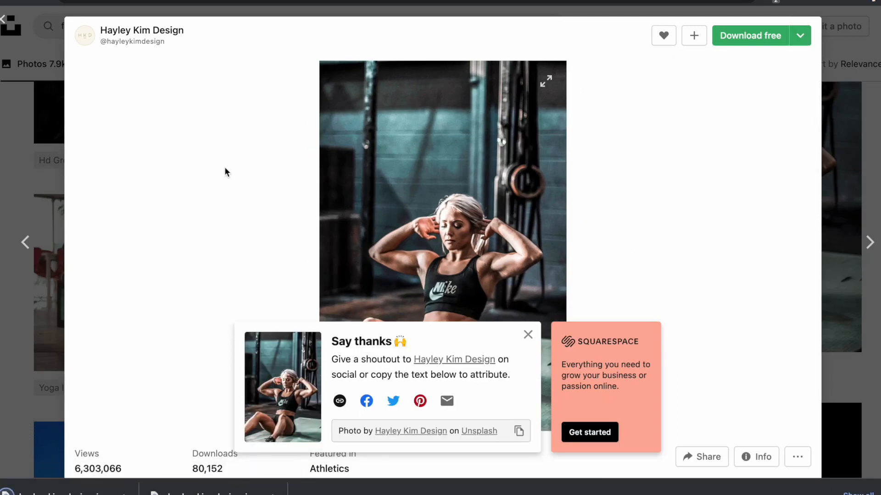
click(123, 494)
click(149, 474)
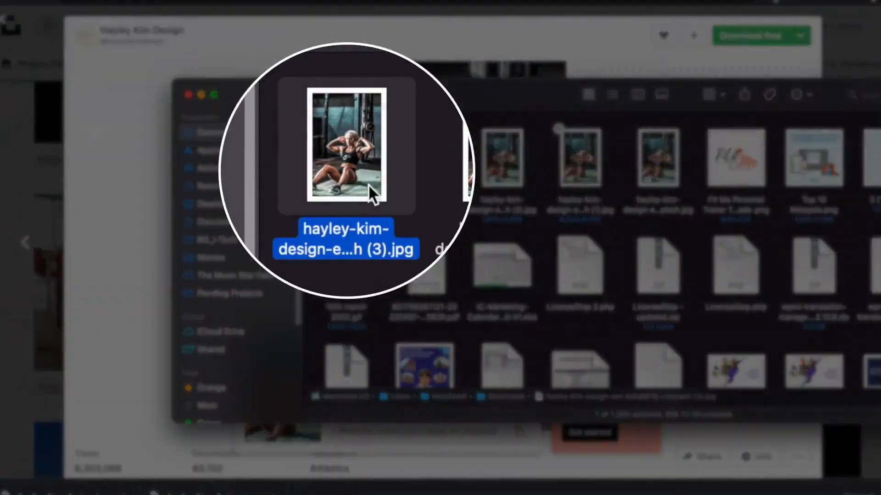
- Find the downloaded sit-ups photo in Downloads, cancelling the rename to keep its original name
right_click(367, 164)
click(383, 285)
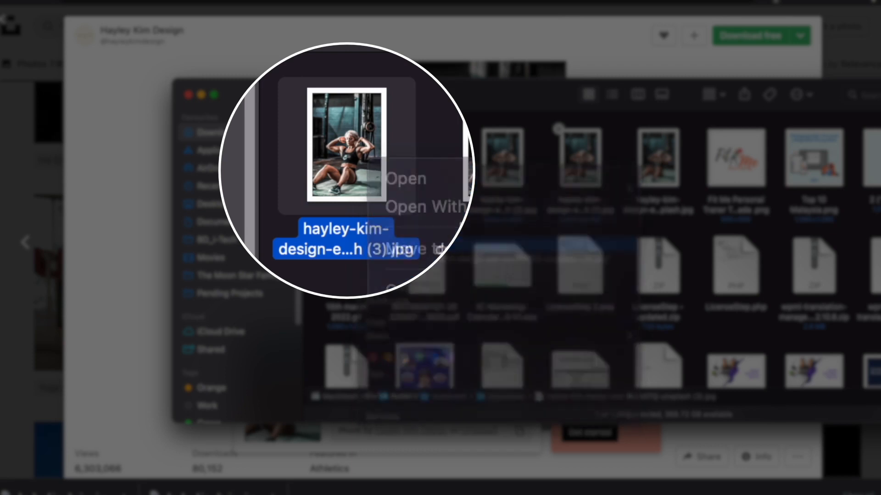
key(Return)
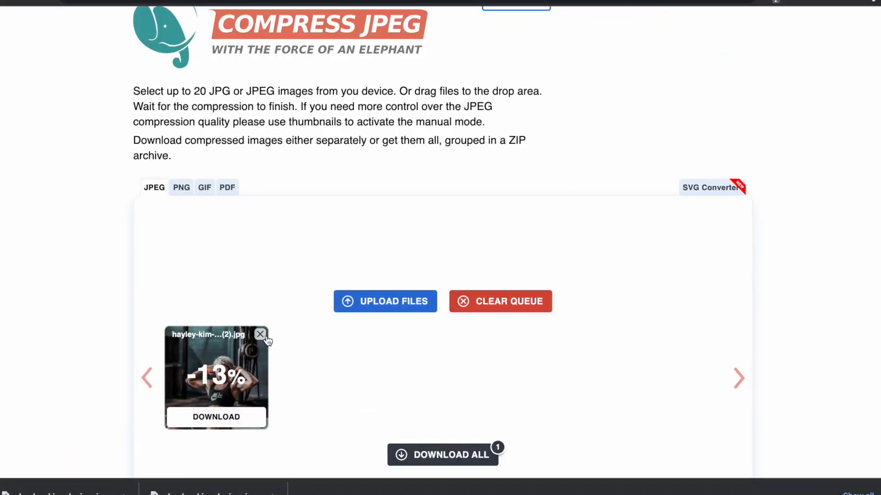
- Replace the queued image with the 640×960 sit-ups '(3).jpg' photo for compression
click(260, 334)
click(381, 306)
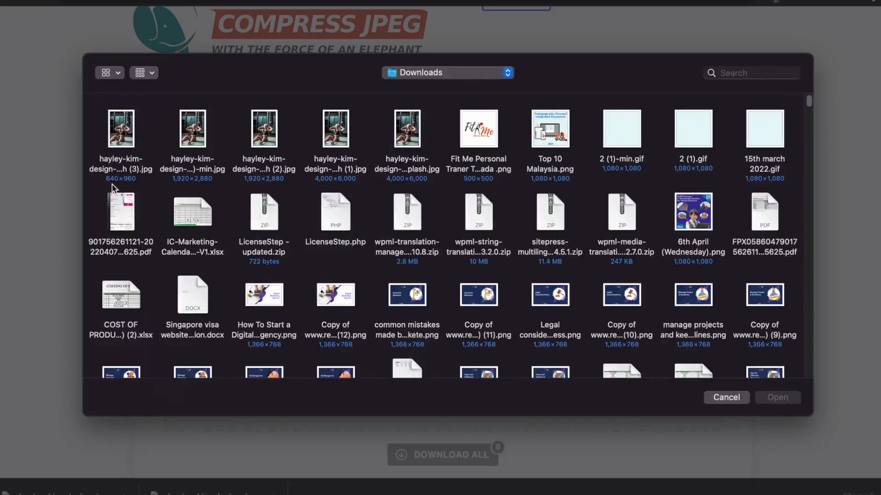
click(122, 144)
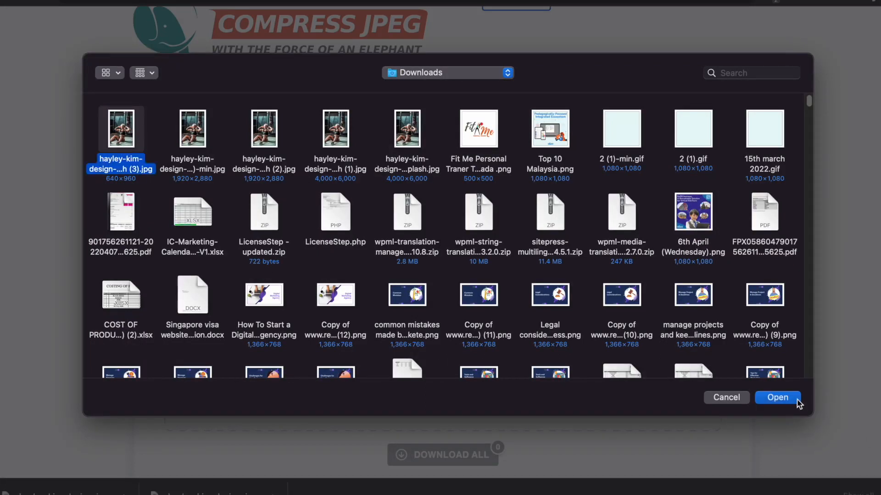
click(796, 400)
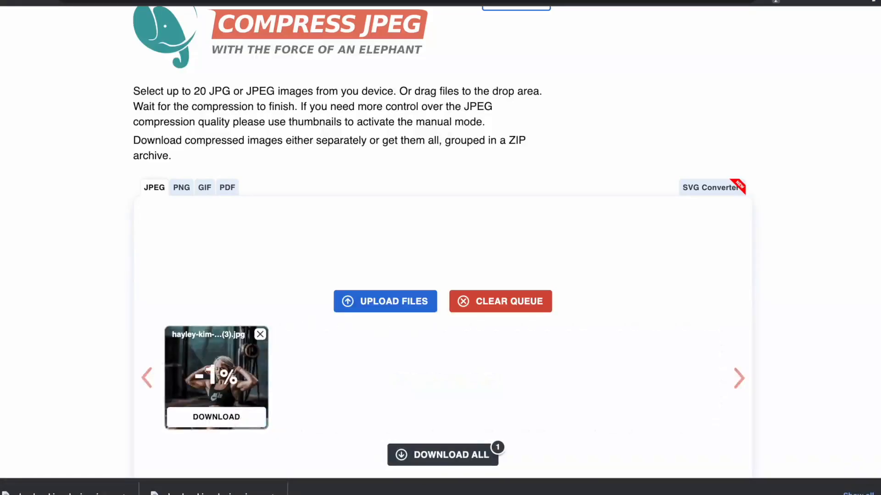
- Download the compressed copy of the sit-ups photo and reveal it in Finder
click(216, 417)
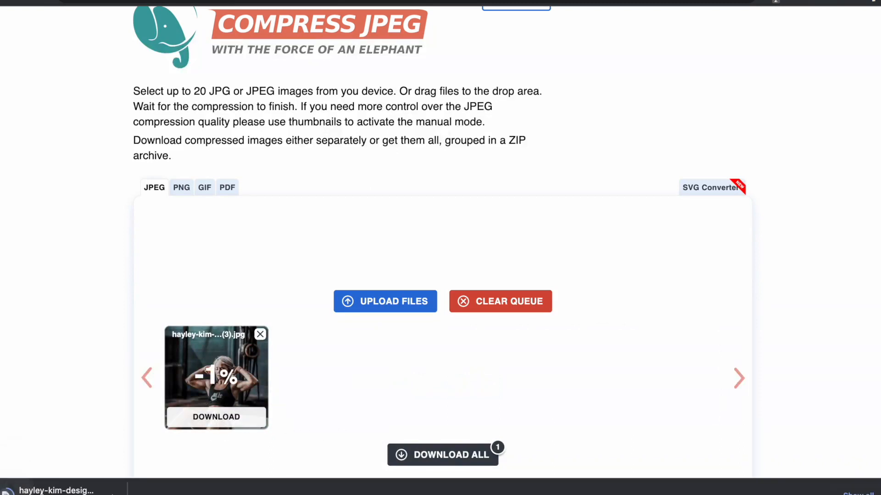
click(123, 492)
click(138, 477)
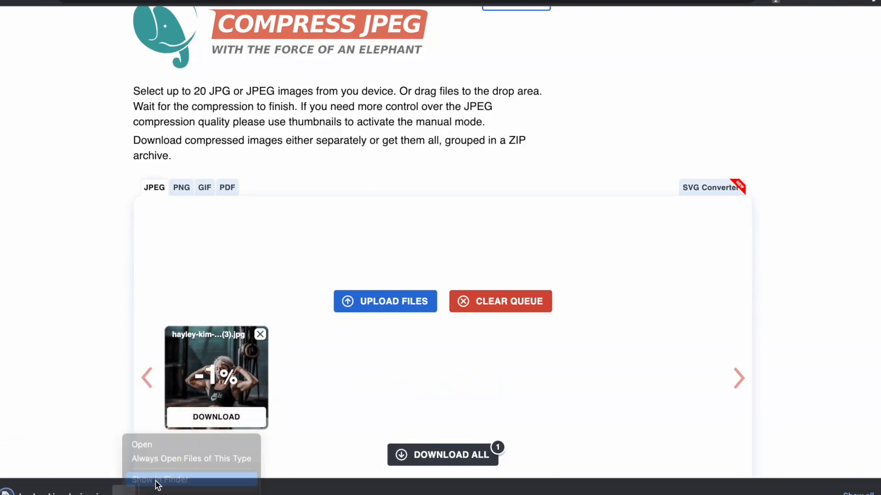
- Check the compressed -min.jpg file's details in Downloads: 640×960, 116,170 bytes
right_click(347, 164)
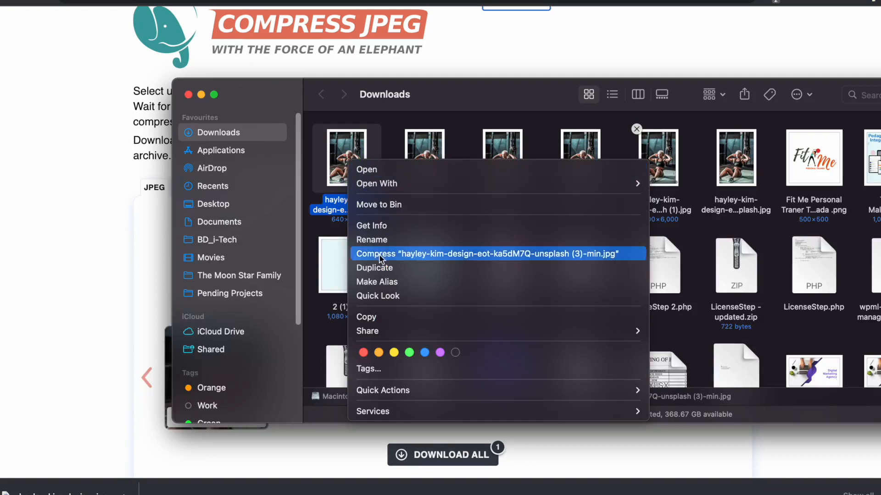
click(388, 230)
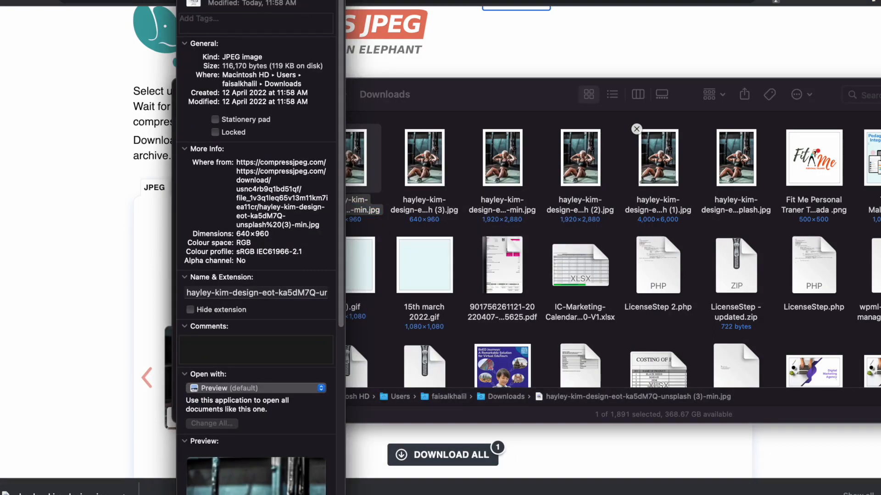
key(super+w)
drag(459, 110, 451, 124)
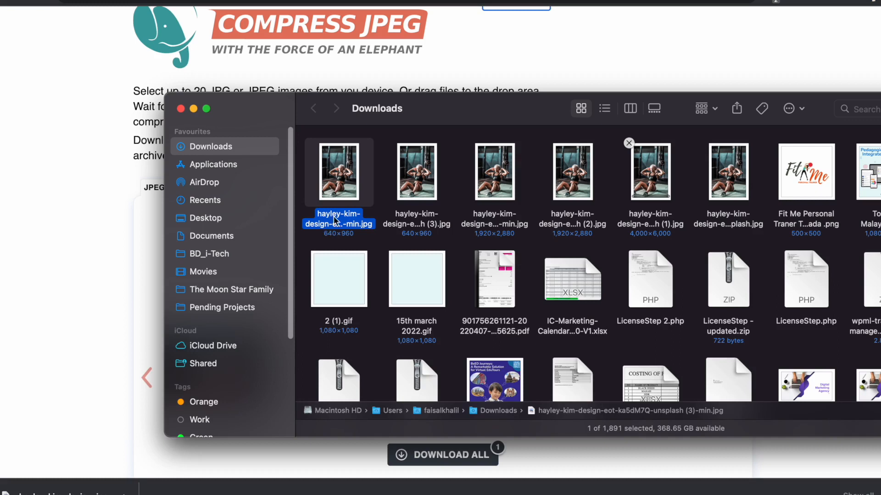
- Rename the compressed photo to the trainer's name plus 'Online Personal Trainer Toronto Canada'
key(Return)
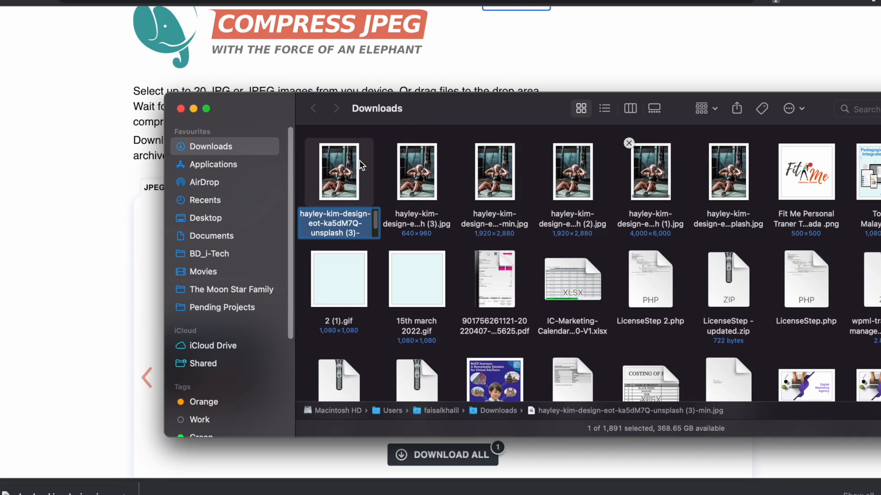
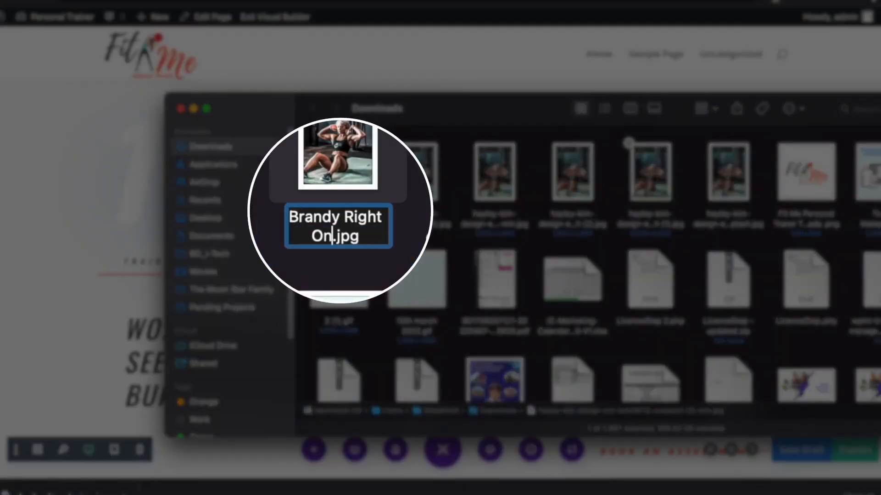
text(line Personal Trainer )
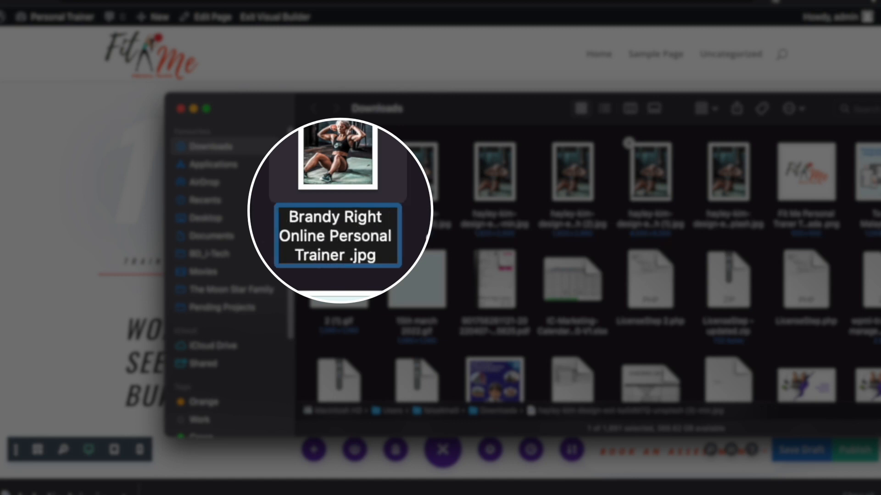
text(Toronto Canada)
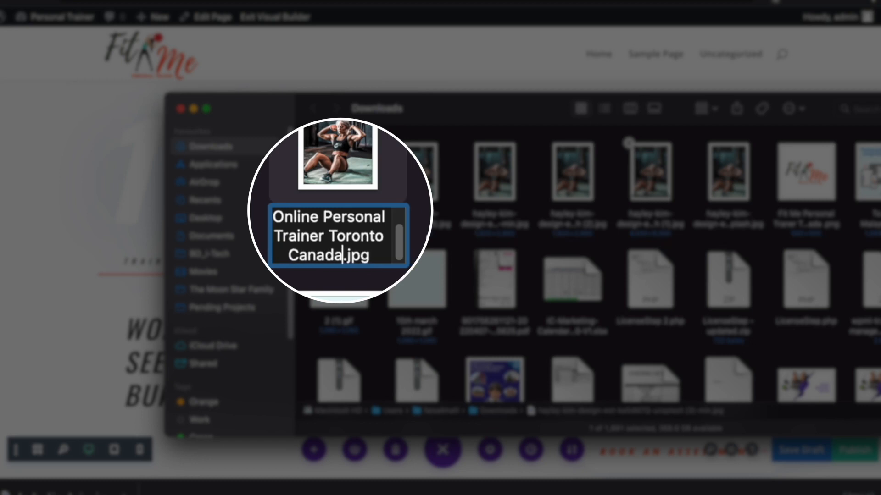
key(Return)
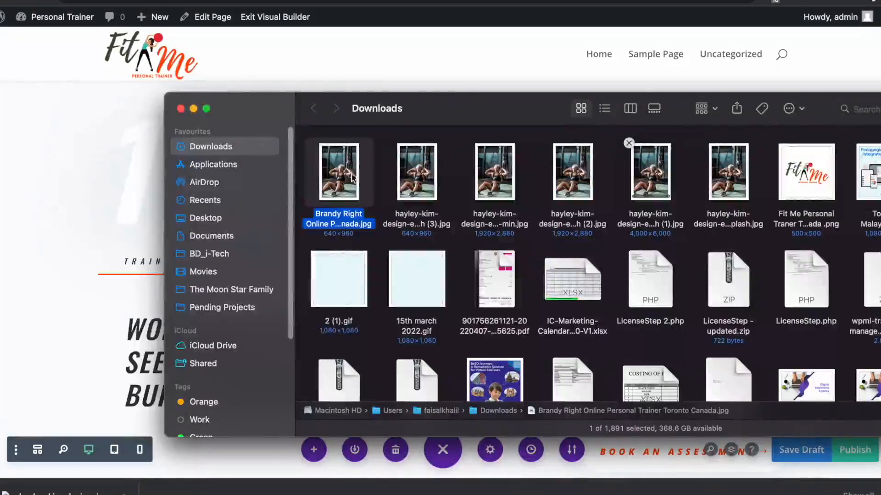
- Open the Choose an Image library for the Get In Shape section's kettlebell portrait
click(540, 35)
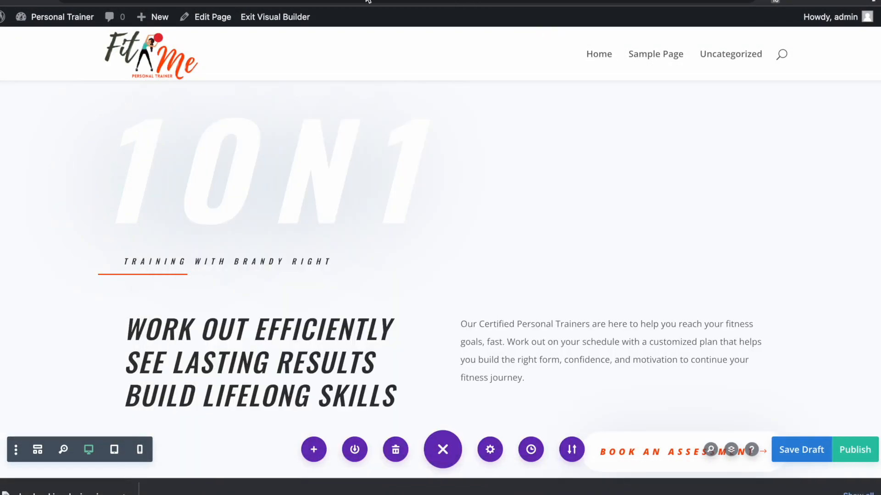
scroll(574, 340, down, 10)
scroll(632, 323, up, 5)
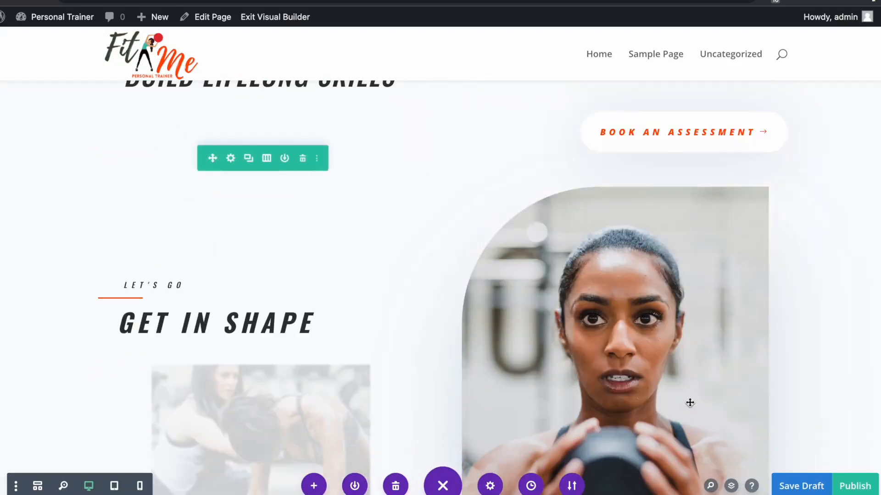
scroll(688, 401, down, 2)
scroll(688, 400, down, 2)
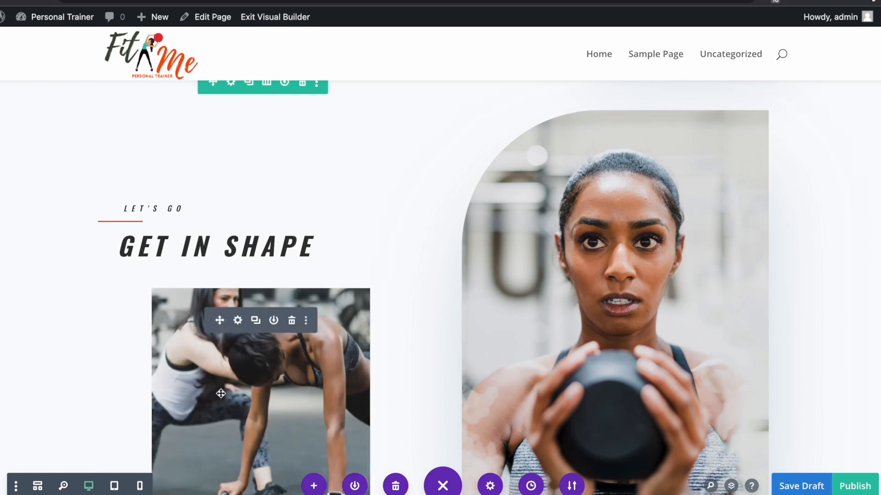
mouse_move(690, 195)
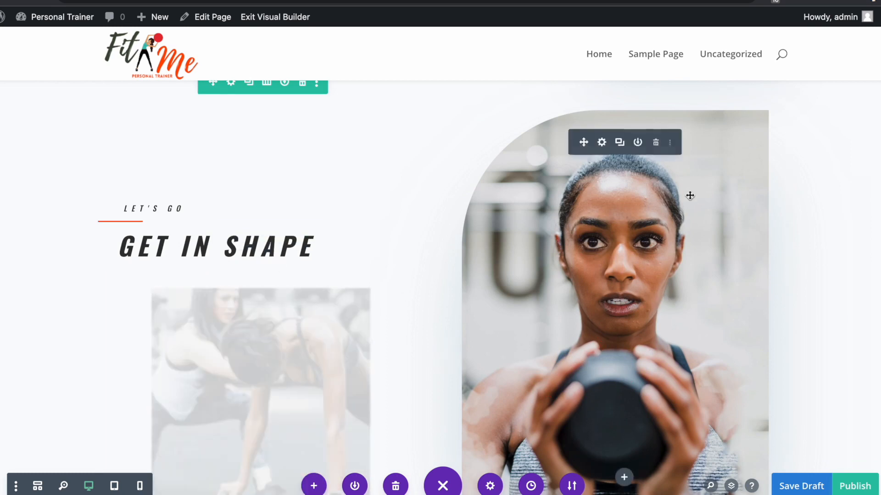
click(602, 144)
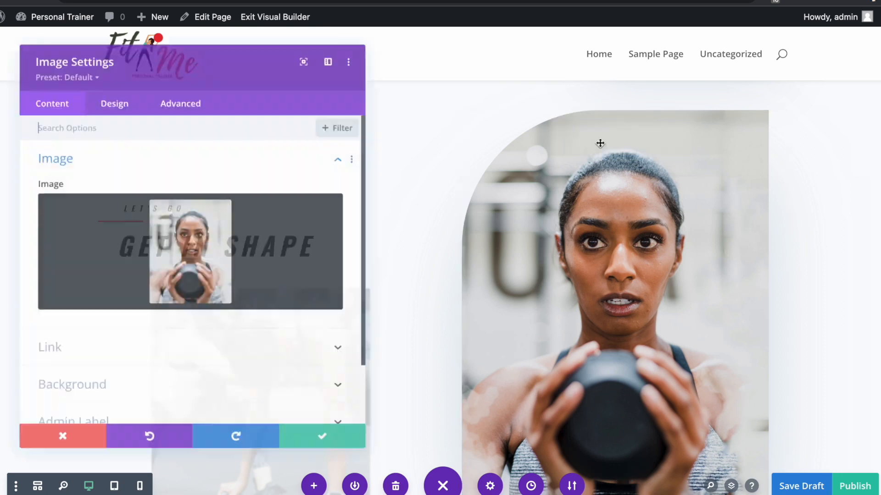
mouse_move(238, 240)
click(292, 210)
click(292, 211)
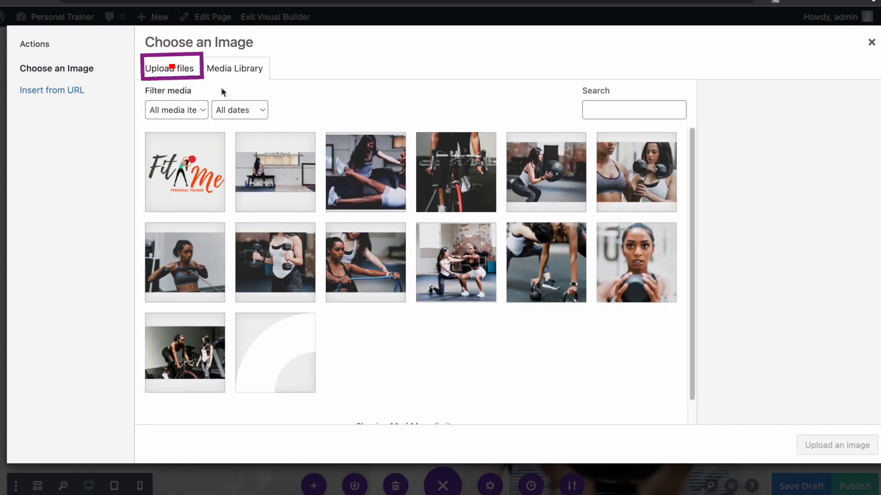
- Upload the renamed sit-ups photo with alt text 'Online Personal Trainer' and insert it
click(175, 76)
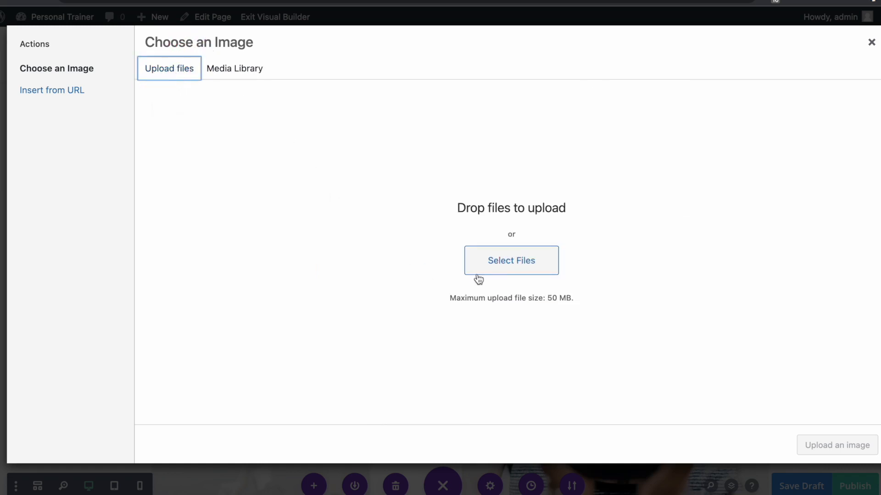
click(510, 271)
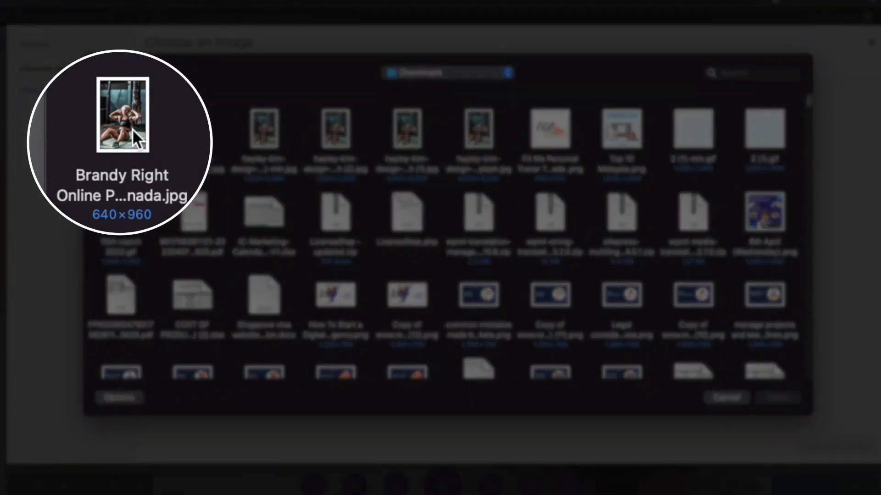
click(132, 128)
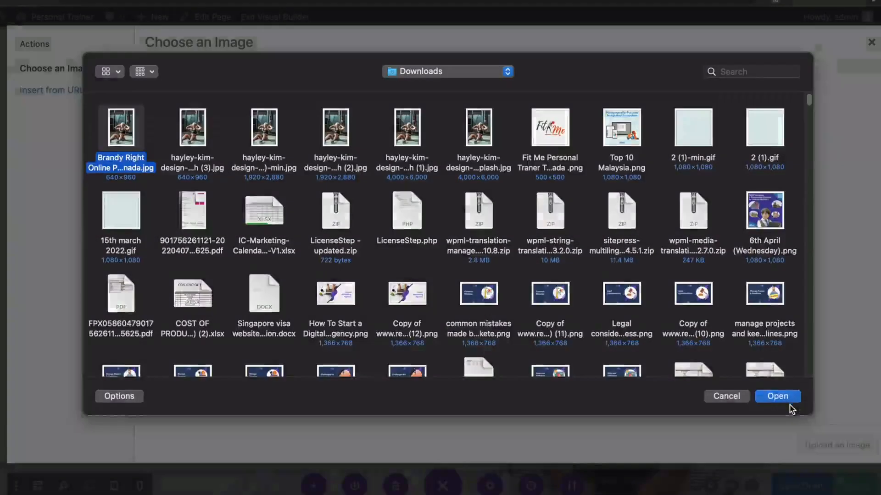
click(780, 398)
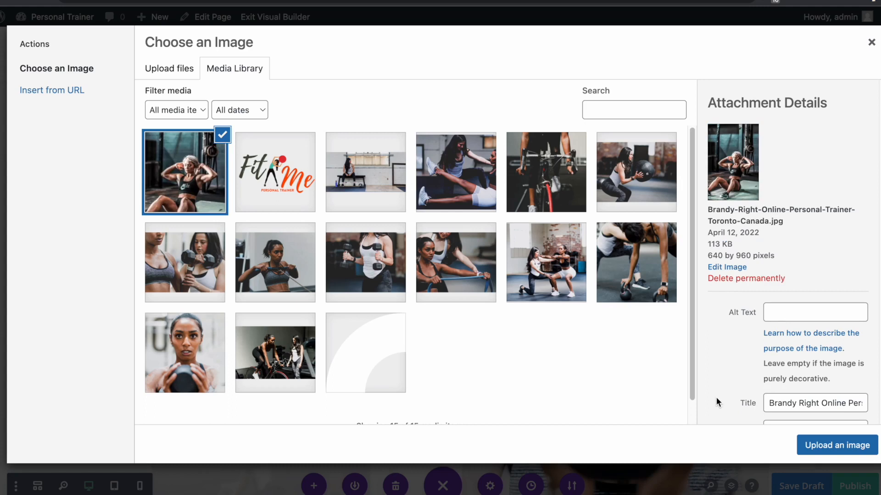
click(788, 314)
text(O)
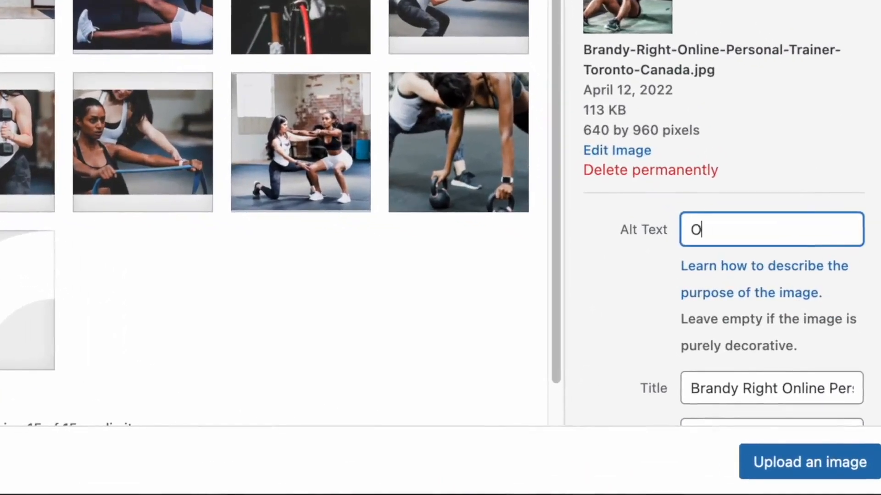
text(nline Personal)
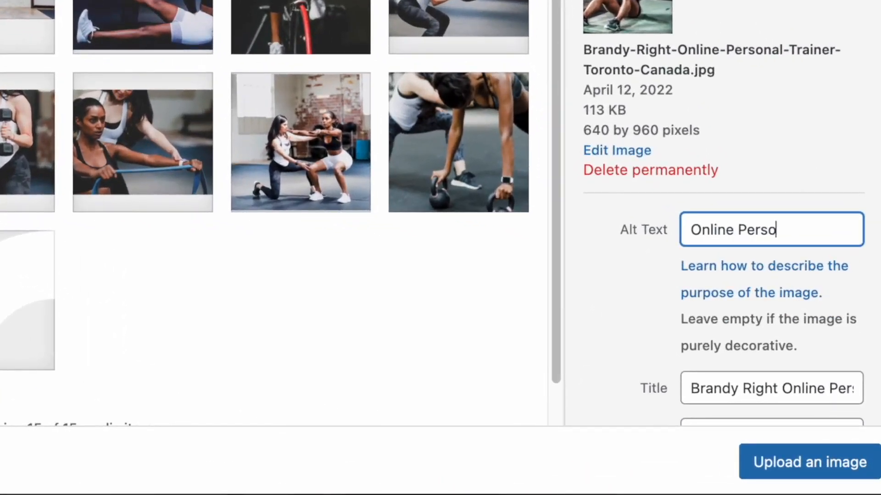
text( Trainer)
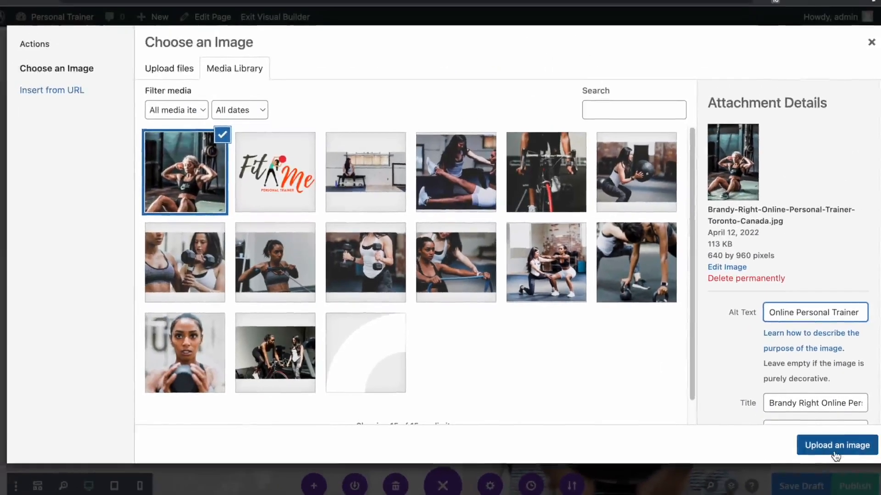
click(835, 447)
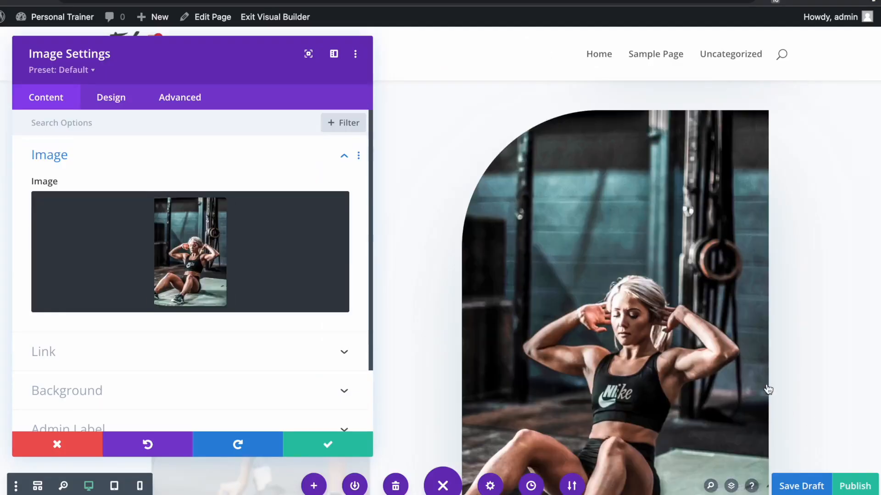
- Confirm the sit-ups photo in the Get In Shape image module and save a draft
click(326, 452)
click(800, 486)
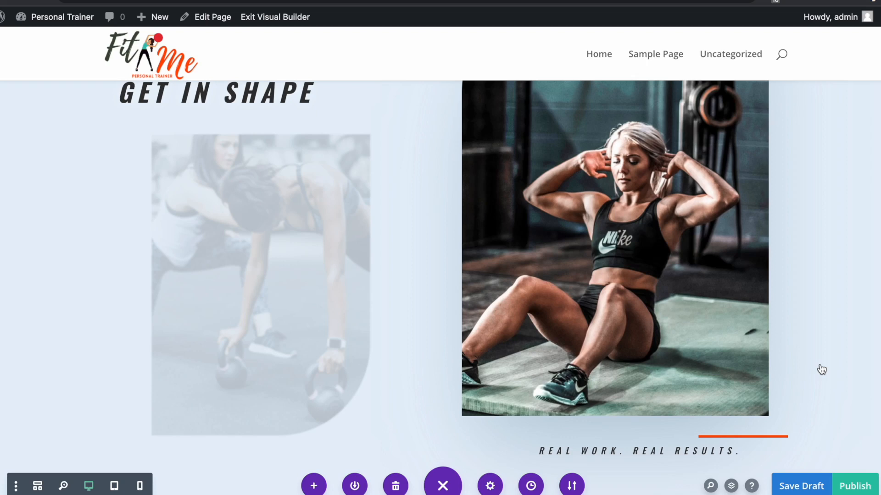
scroll(773, 377, up, 3)
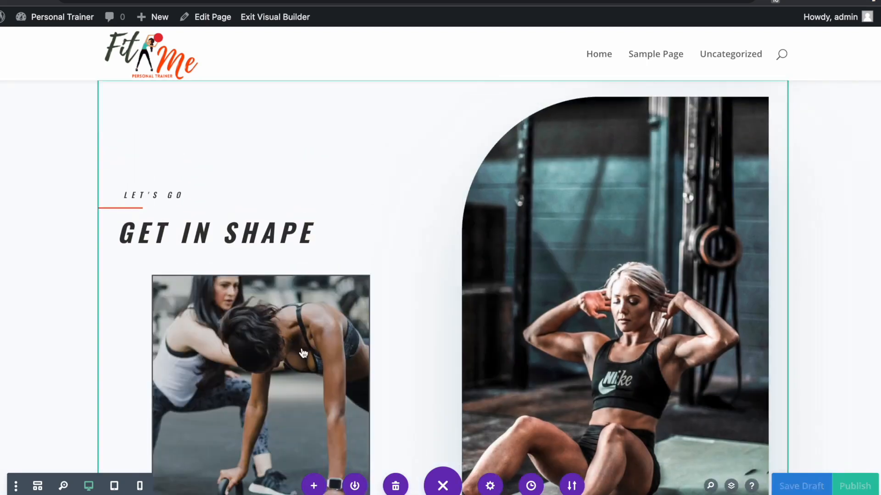
- Browse the sit-ups image's Design settings: alignment, sizing and border options
mouse_move(614, 152)
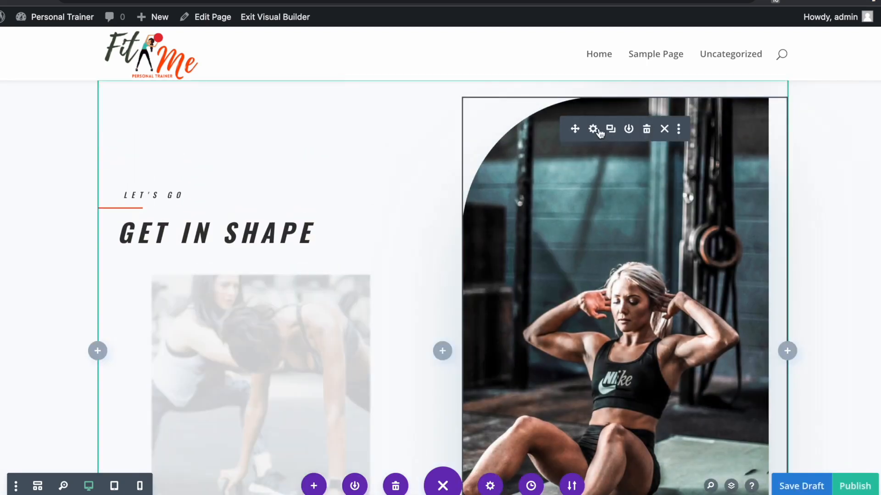
click(593, 129)
click(112, 107)
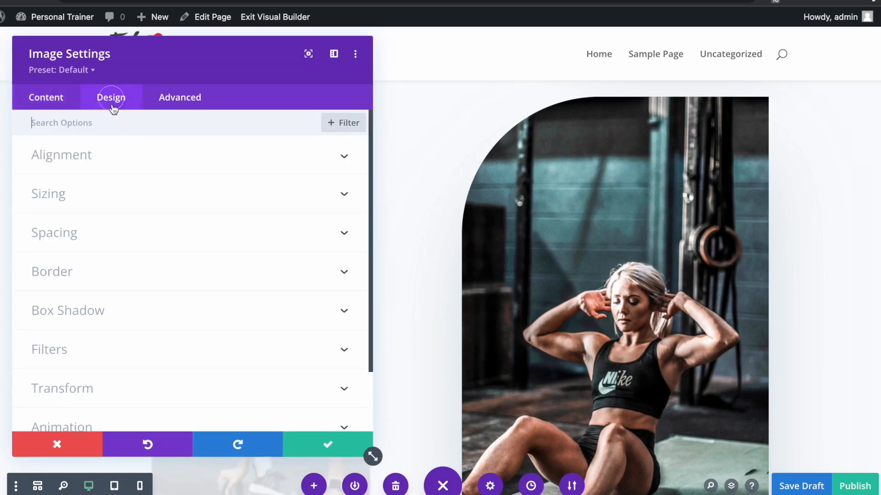
click(98, 151)
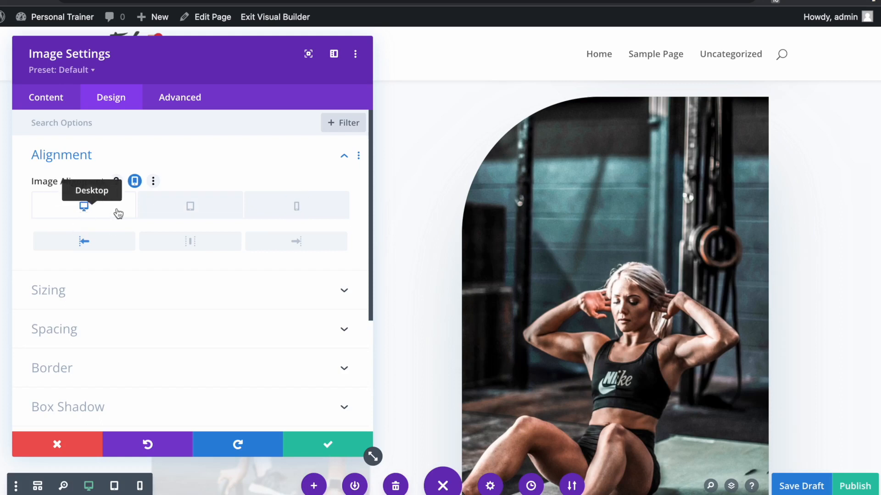
click(97, 301)
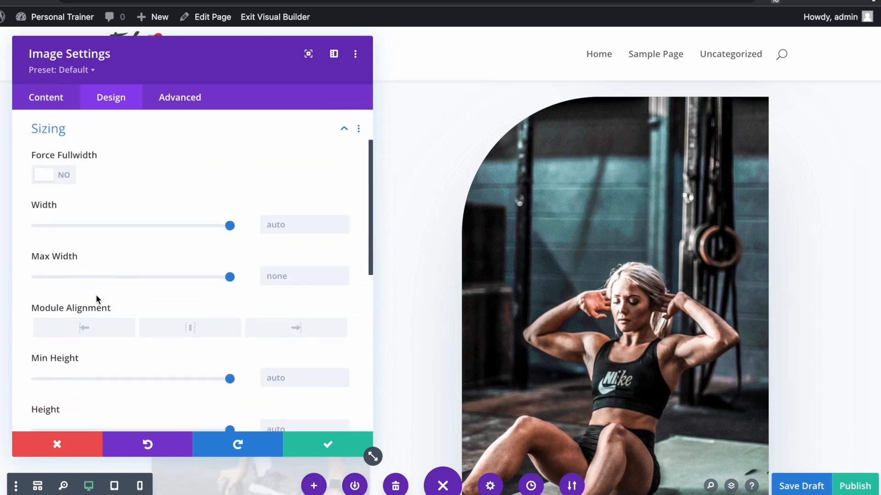
scroll(308, 334, down, 6)
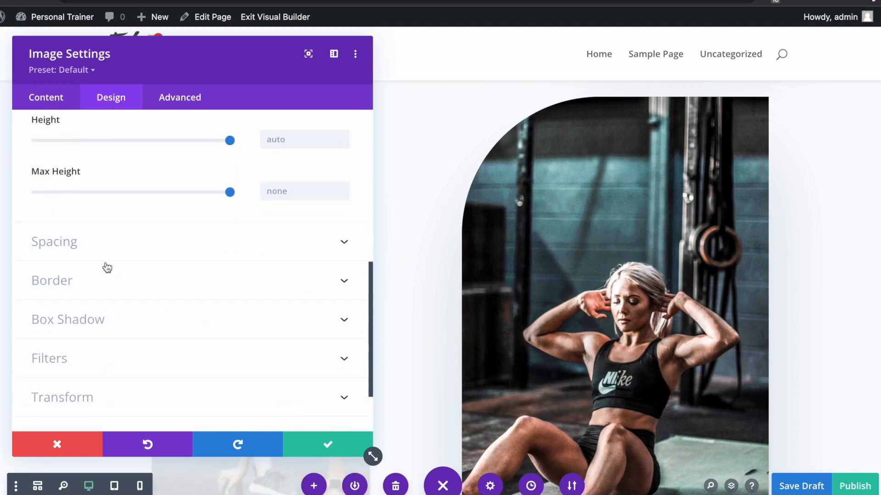
click(80, 280)
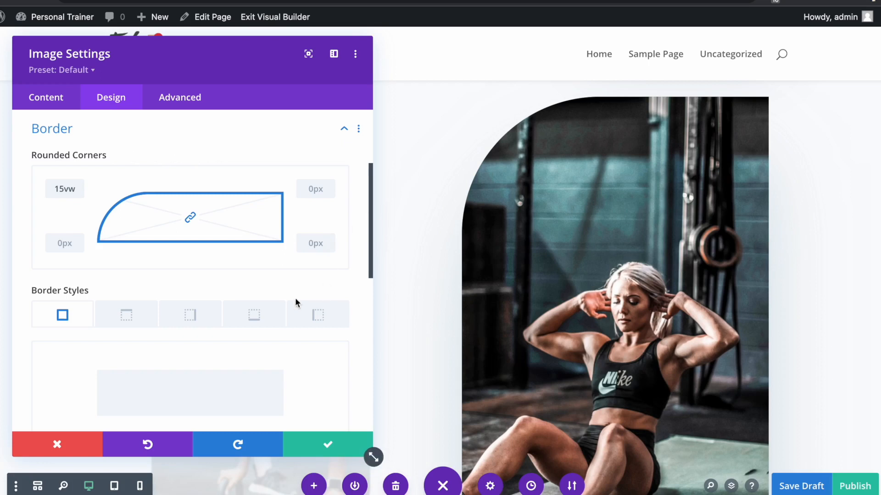
scroll(244, 317, down, 7)
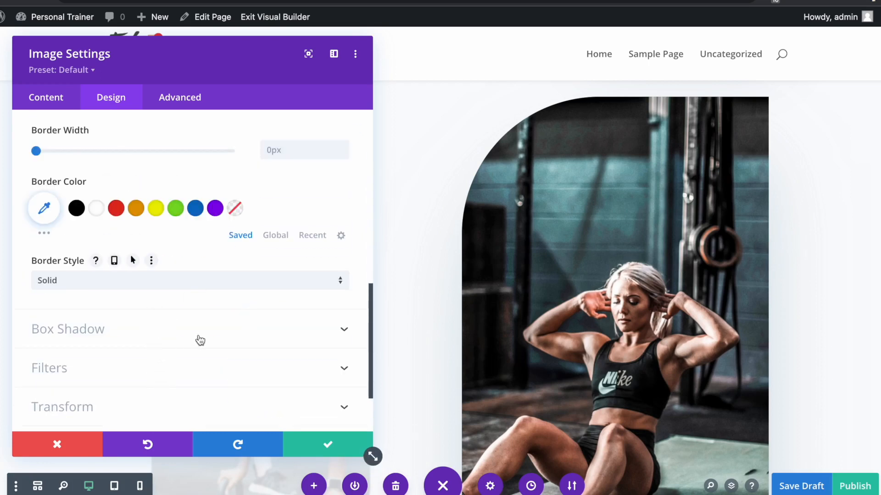
scroll(197, 338, down, 3)
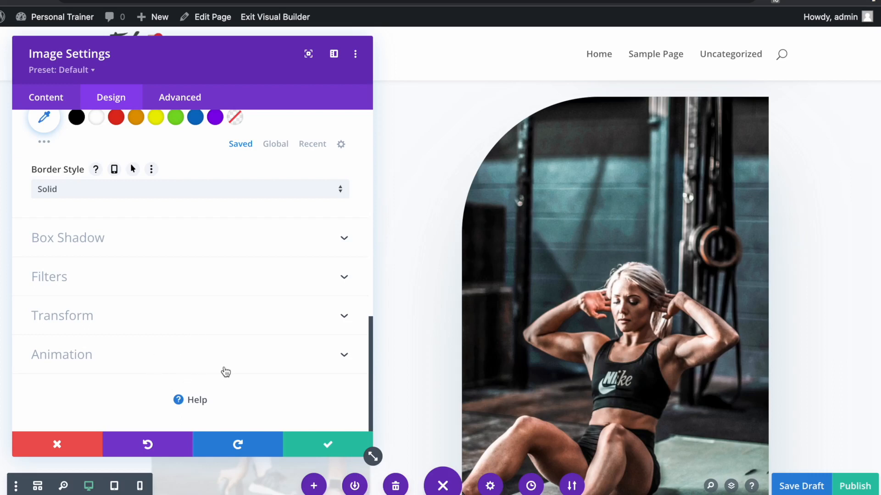
- Set the image's entrance animation style to Fade and keep the change
click(188, 370)
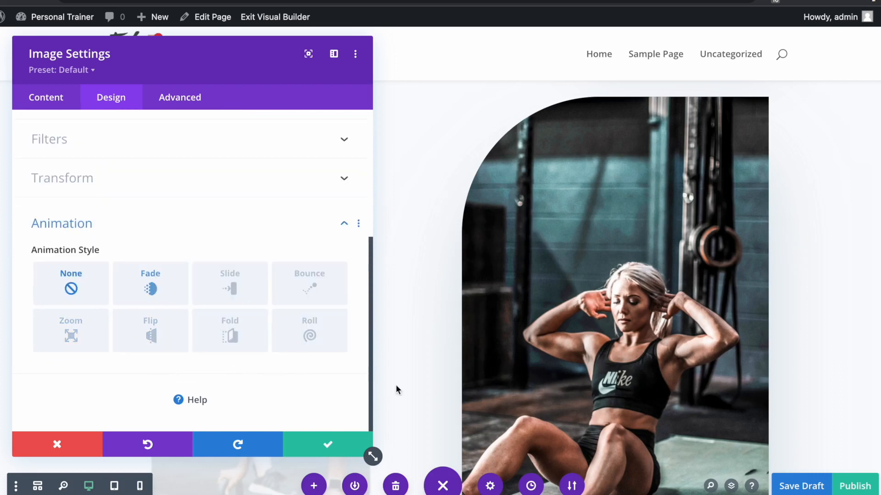
click(169, 293)
click(230, 291)
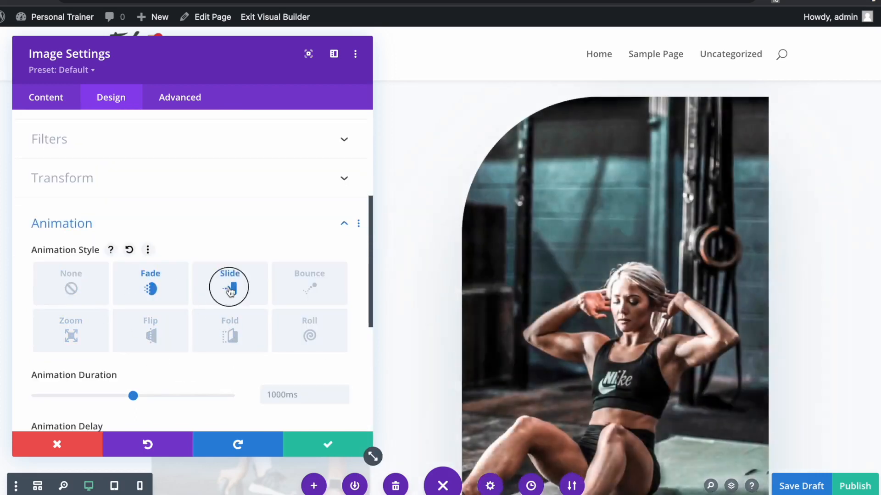
click(156, 284)
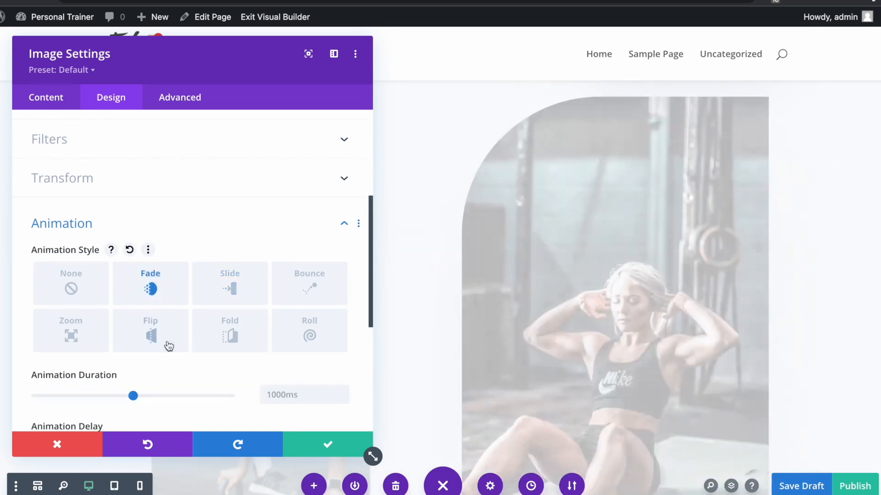
click(328, 445)
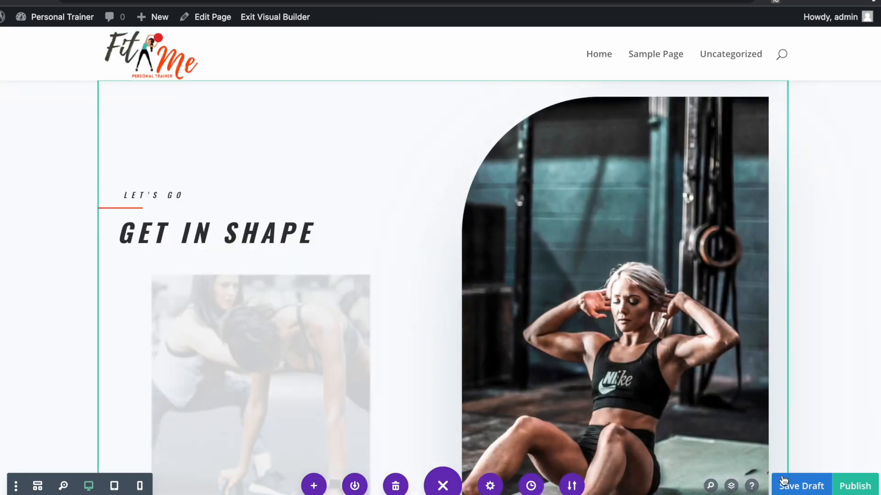
- Save the page as a draft and scroll down to the feature blurbs
click(785, 484)
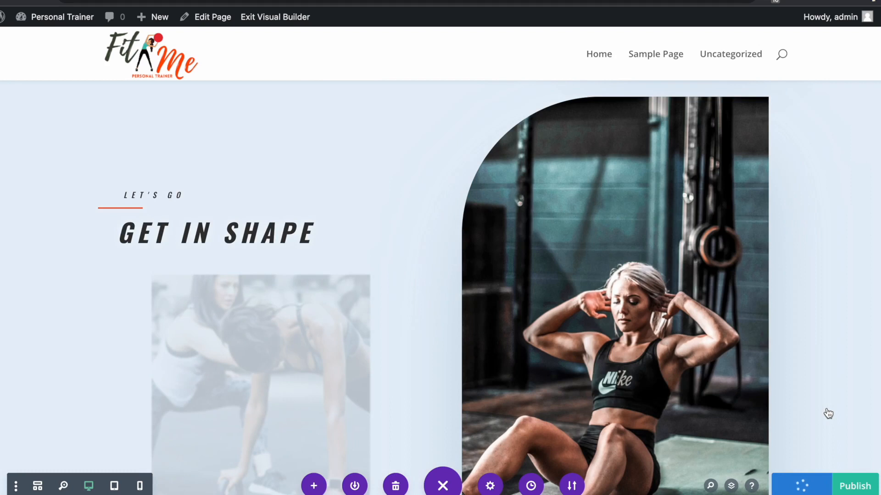
scroll(92, 339, down, 10)
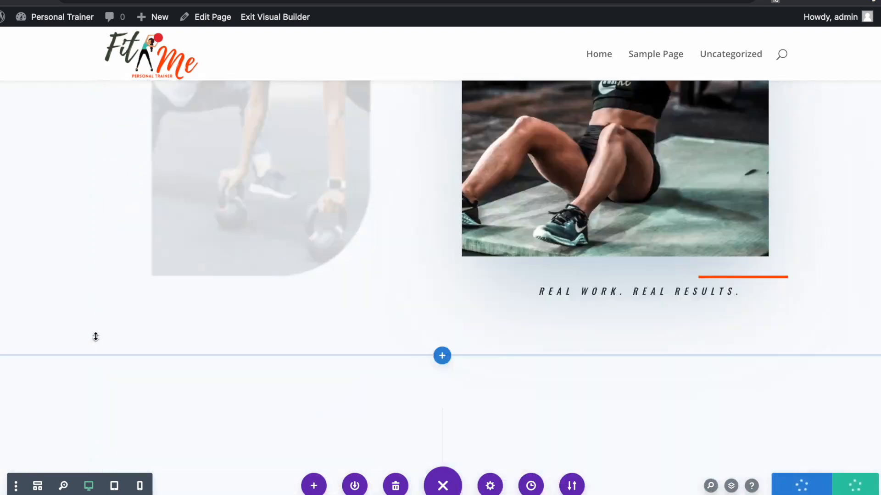
scroll(96, 337, down, 3)
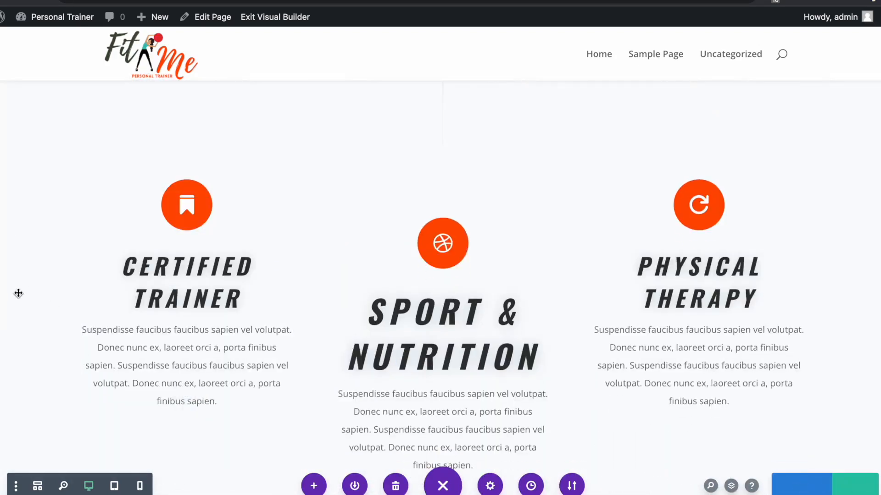
scroll(26, 287, down, 1)
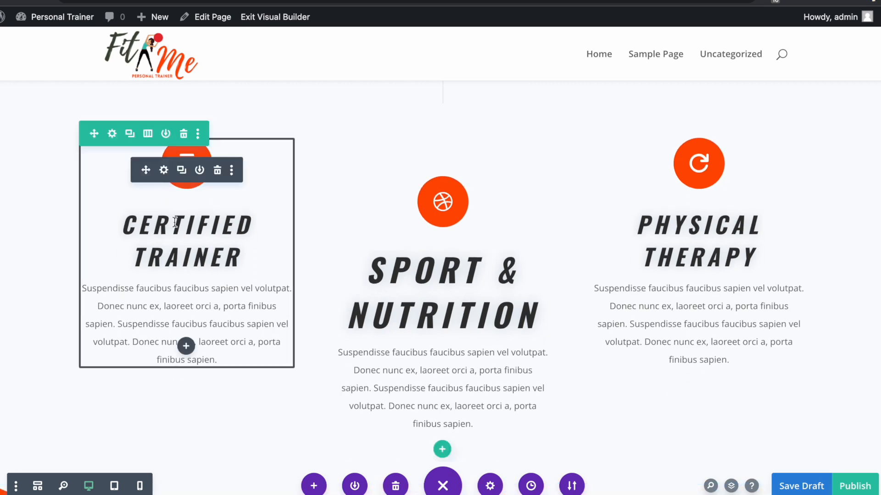
- Delete the placeholder body text from the Certified Trainer blurb
click(163, 170)
drag(190, 63, 580, 59)
drag(484, 367, 422, 331)
key(BackSpace)
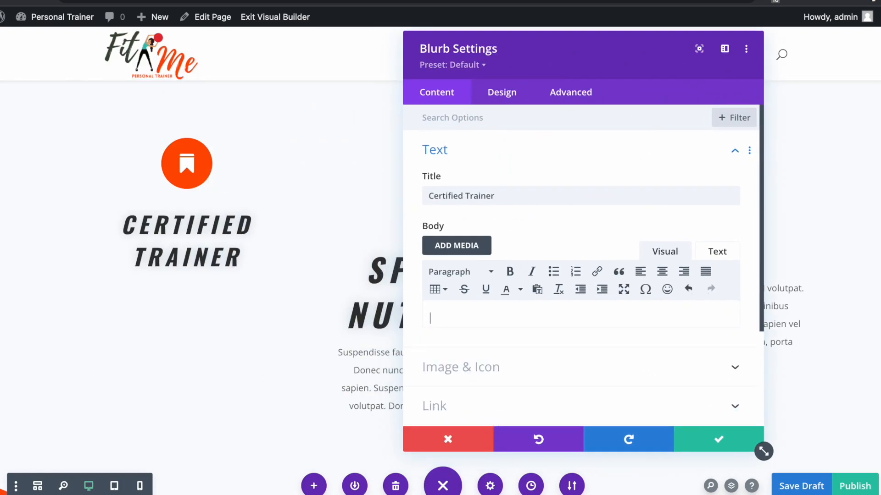
- Paste the new trainer description into the Certified Trainer blurb body and save it
right_click(451, 318)
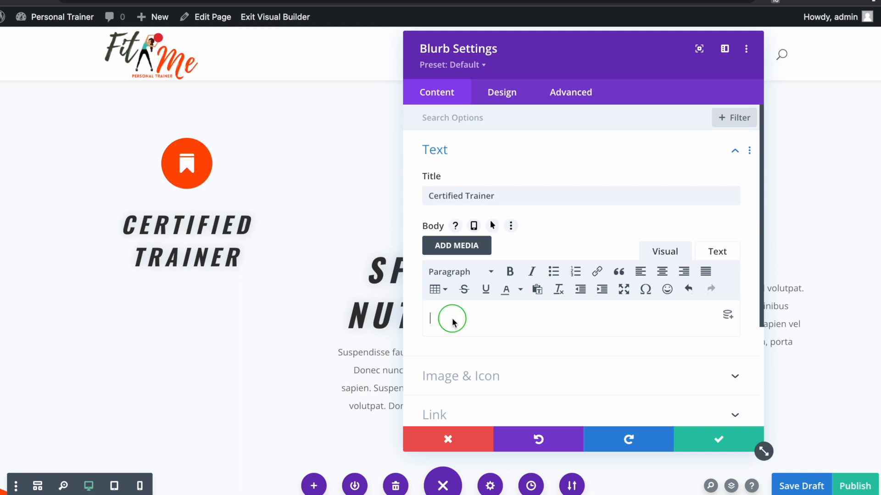
click(473, 395)
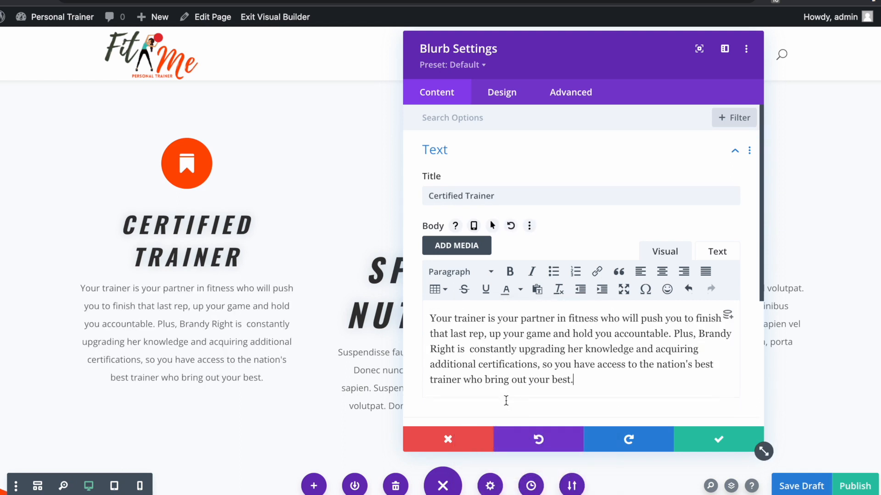
click(792, 439)
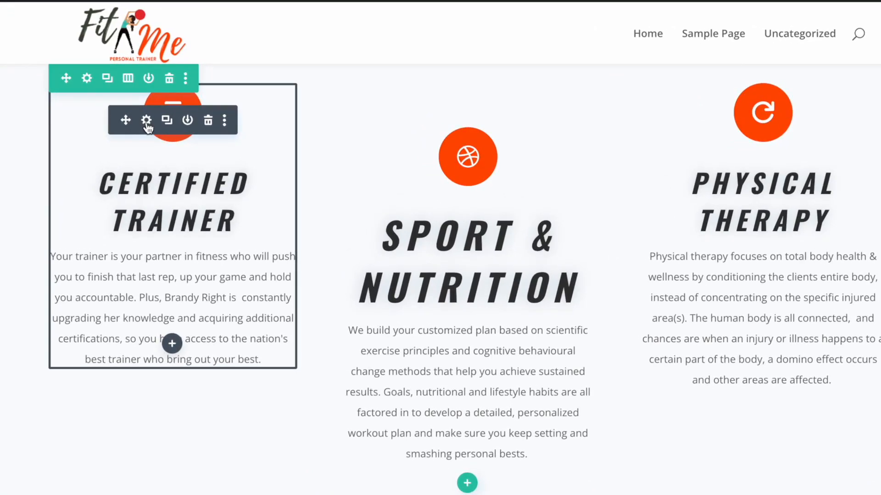
click(147, 122)
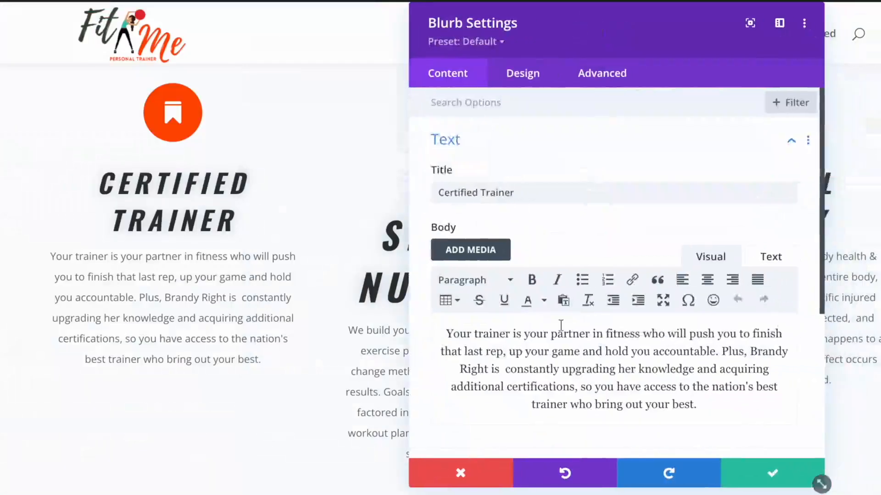
scroll(561, 330, down, 5)
click(490, 287)
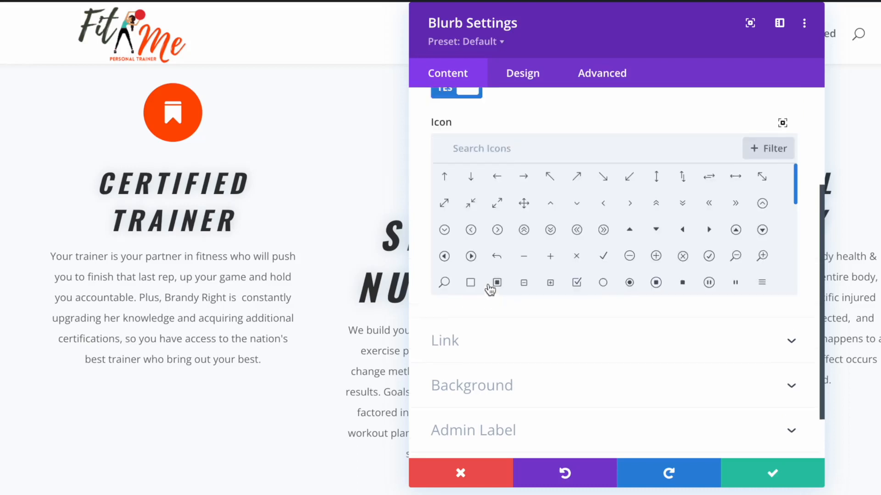
scroll(489, 287, up, 2)
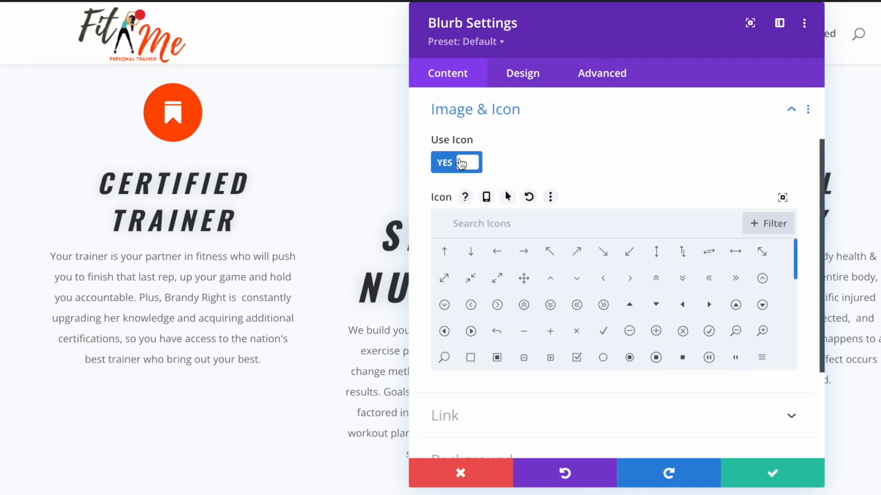
scroll(732, 327, down, 2)
scroll(736, 330, down, 6)
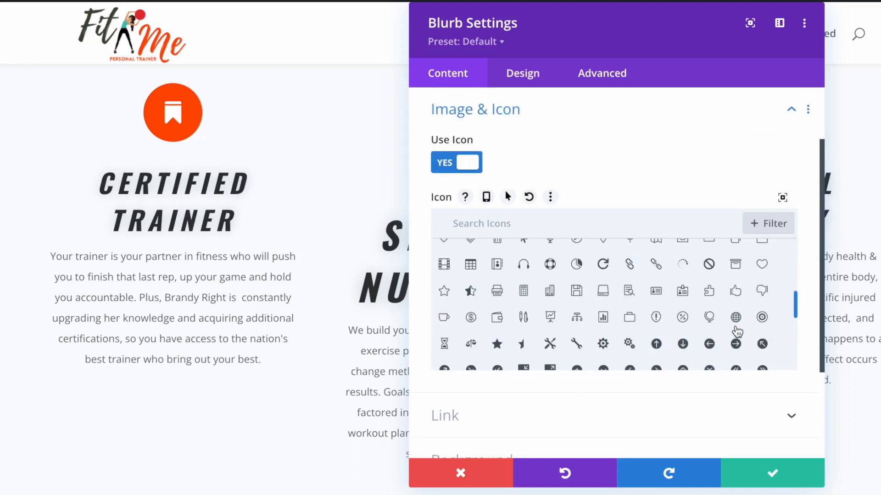
scroll(734, 333, down, 1)
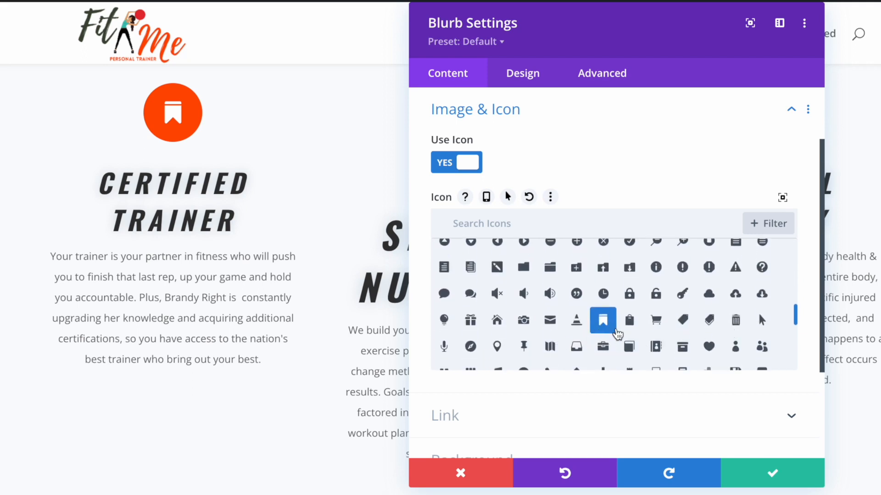
click(709, 352)
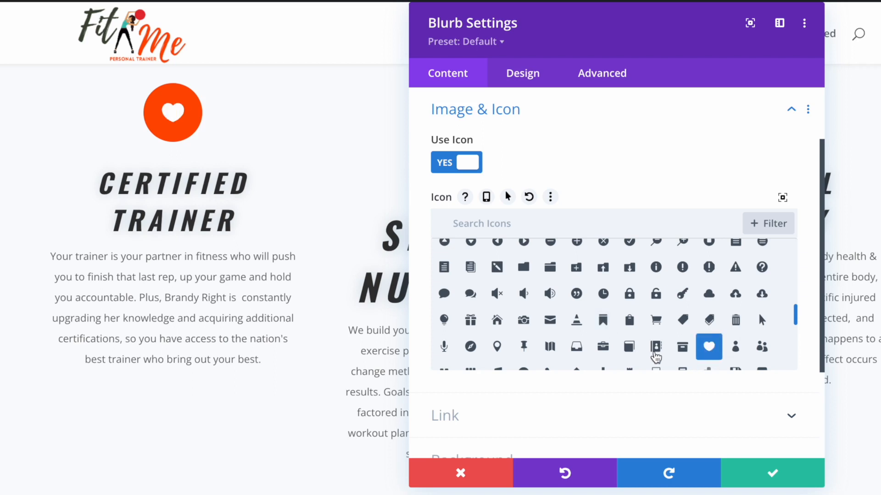
click(683, 350)
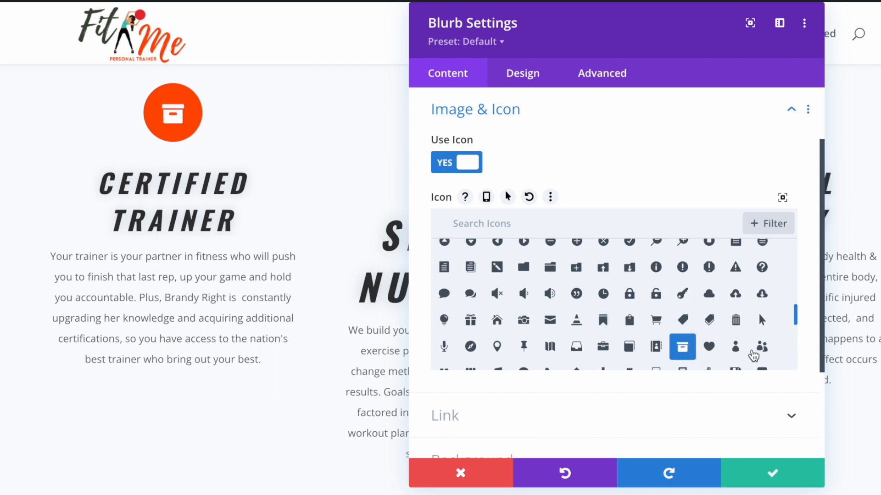
click(762, 349)
click(735, 348)
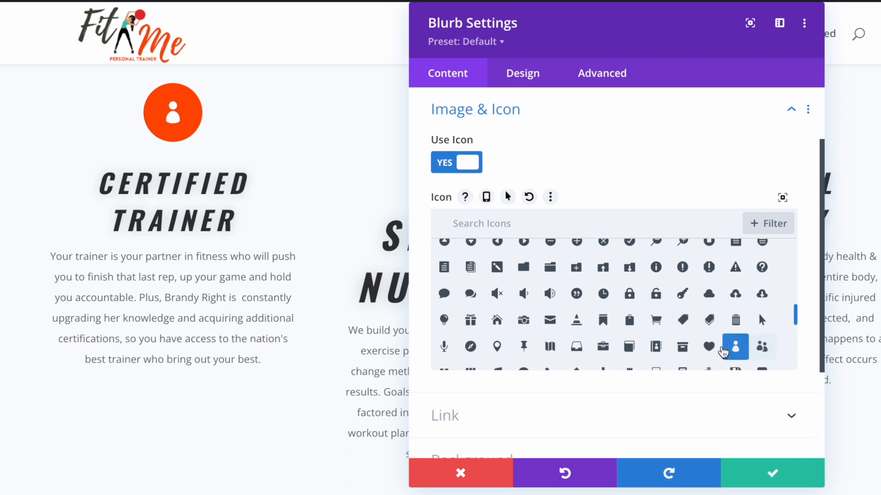
click(709, 348)
click(678, 350)
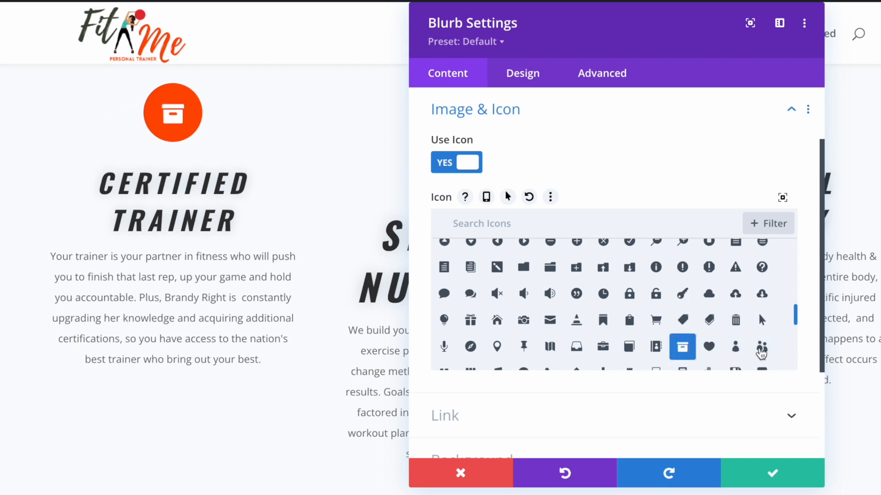
click(762, 351)
click(734, 350)
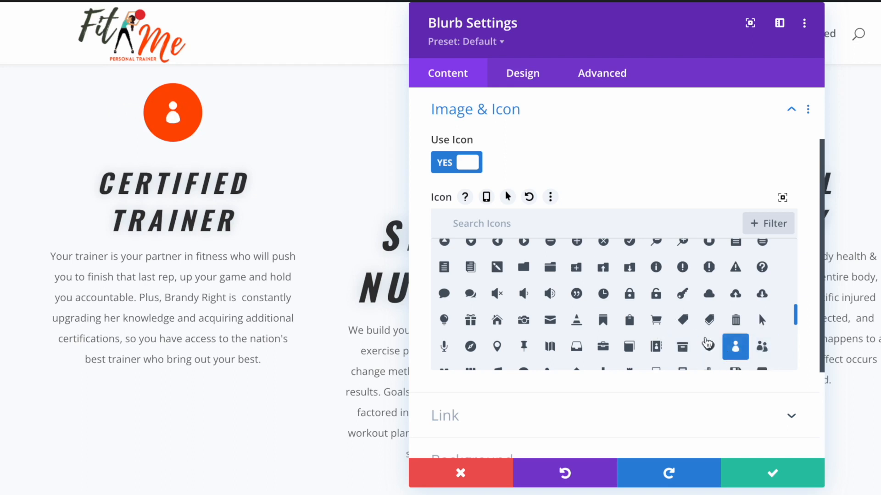
scroll(709, 345, down, 5)
scroll(708, 344, down, 2)
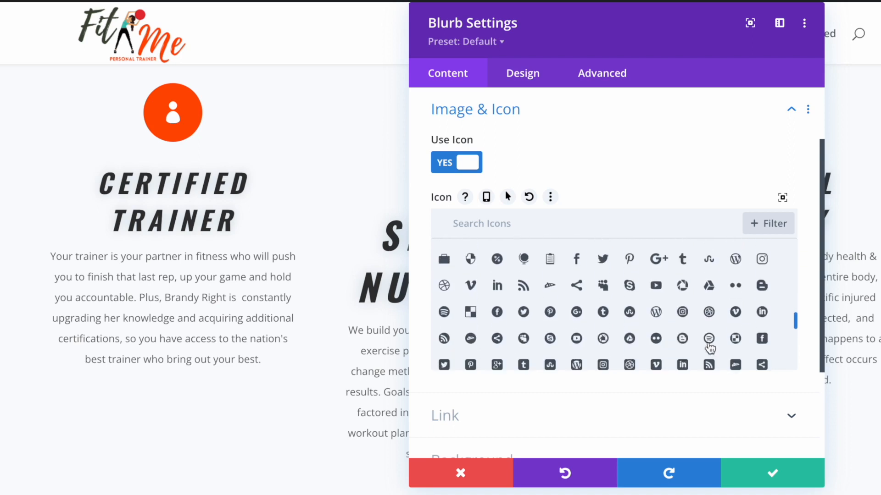
scroll(709, 349, down, 3)
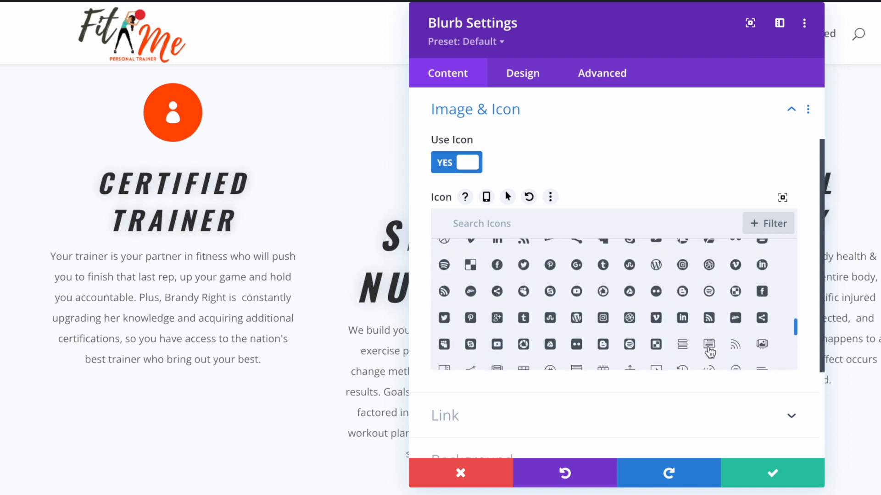
scroll(709, 352, down, 1)
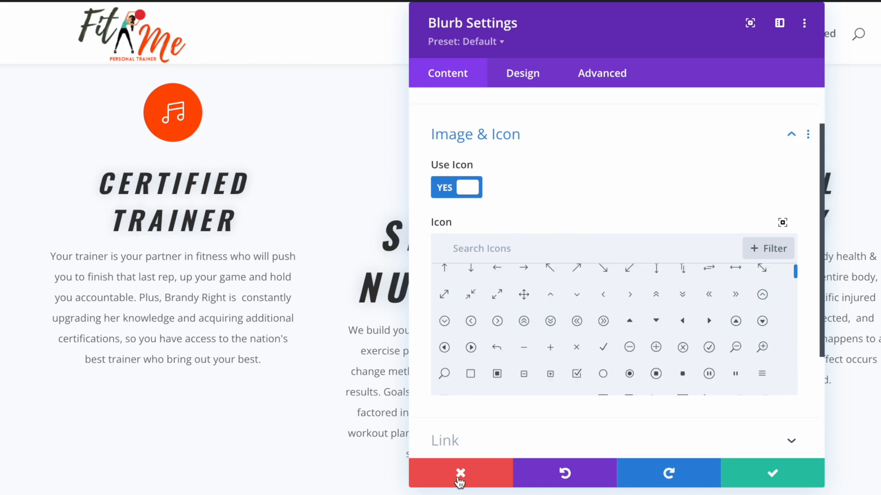
click(460, 475)
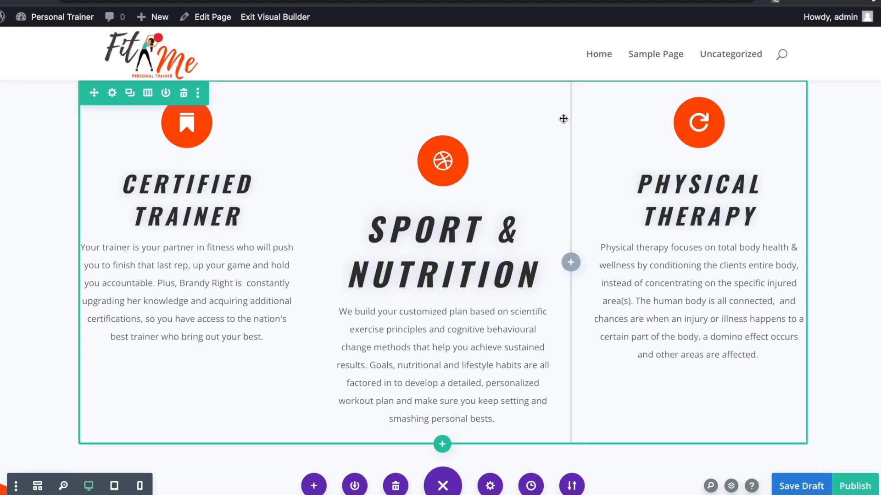
- Retitle the Offers & Details heading to 'Benefits of FitMe'
scroll(442, 366, down, 7)
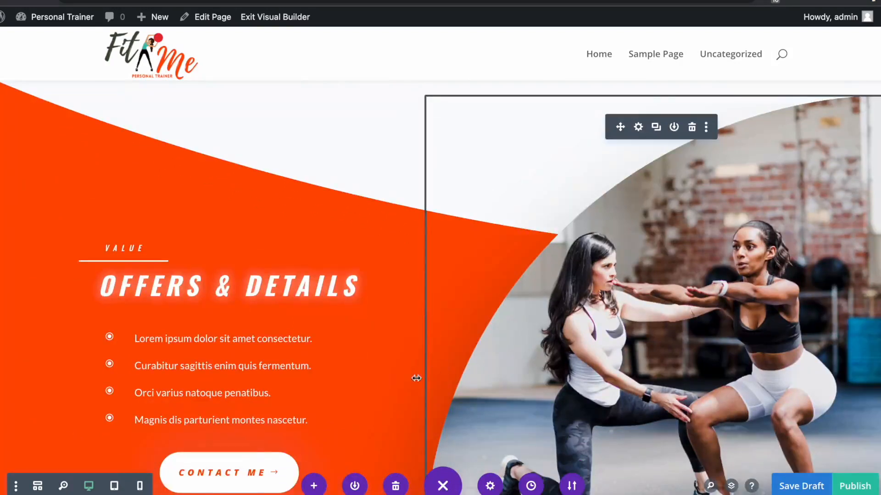
click(210, 276)
drag(574, 282, 379, 255)
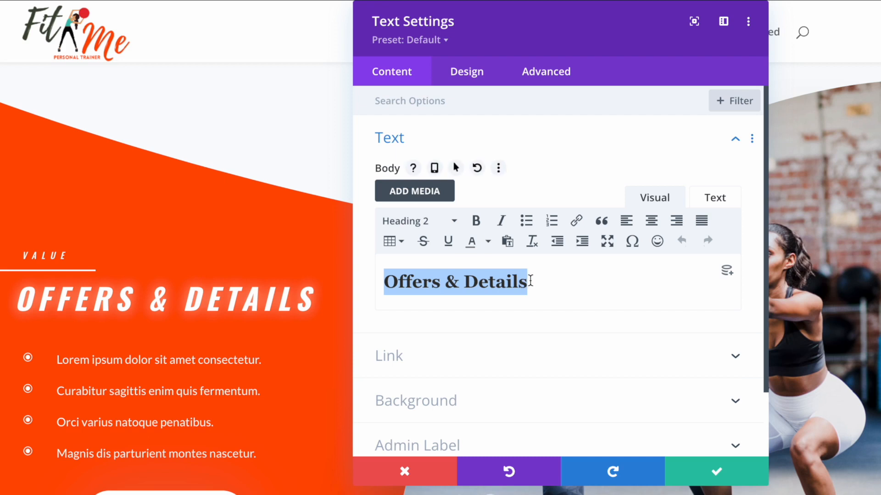
text(Bene)
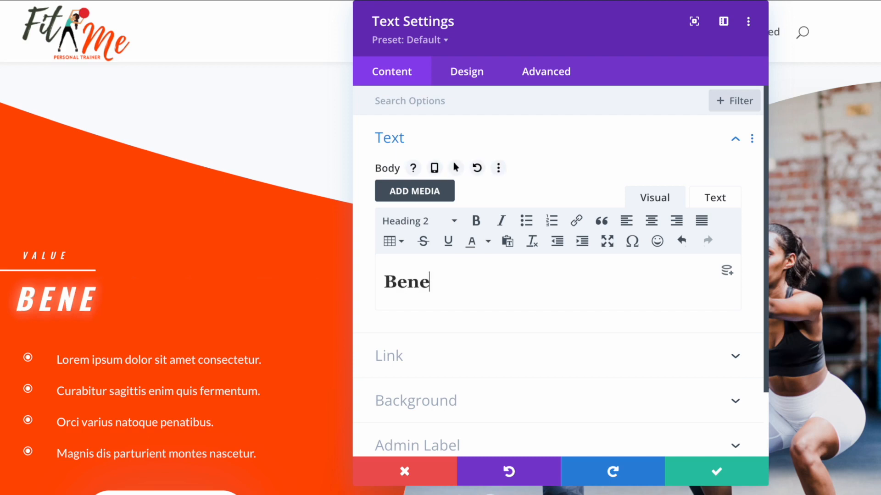
text(fits of FitMe)
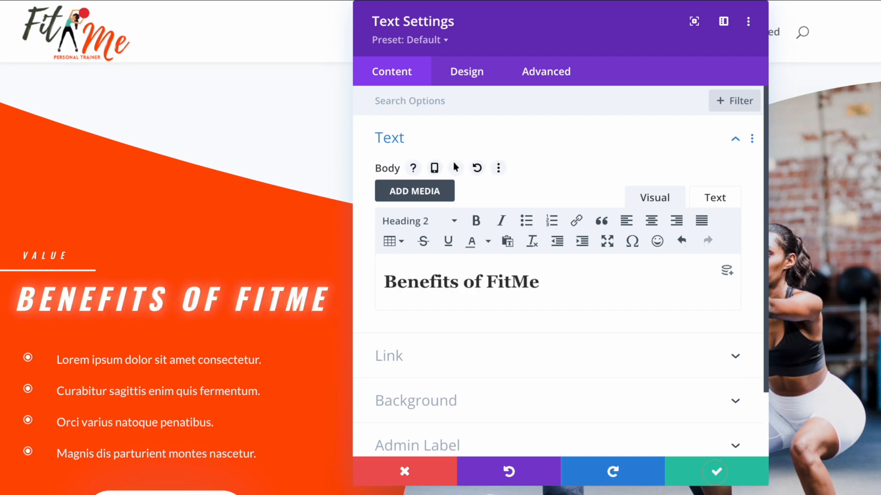
click(697, 471)
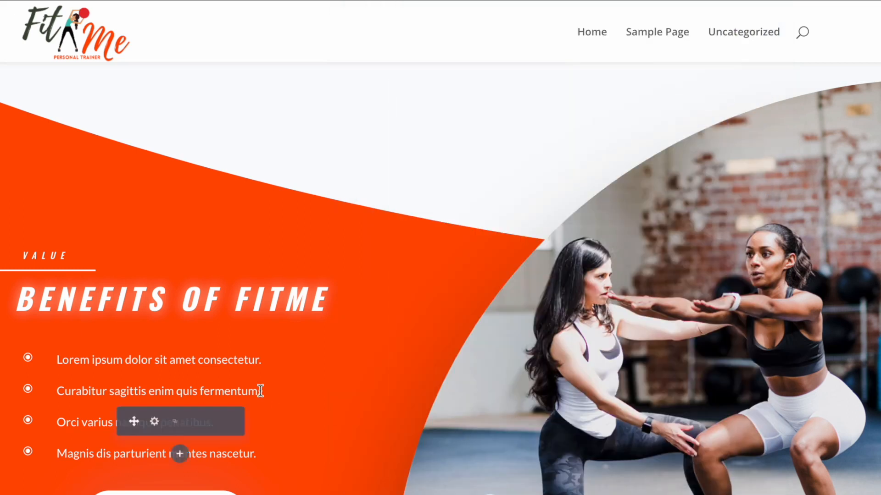
- Change the first benefit item's title to 'Save time'
click(153, 359)
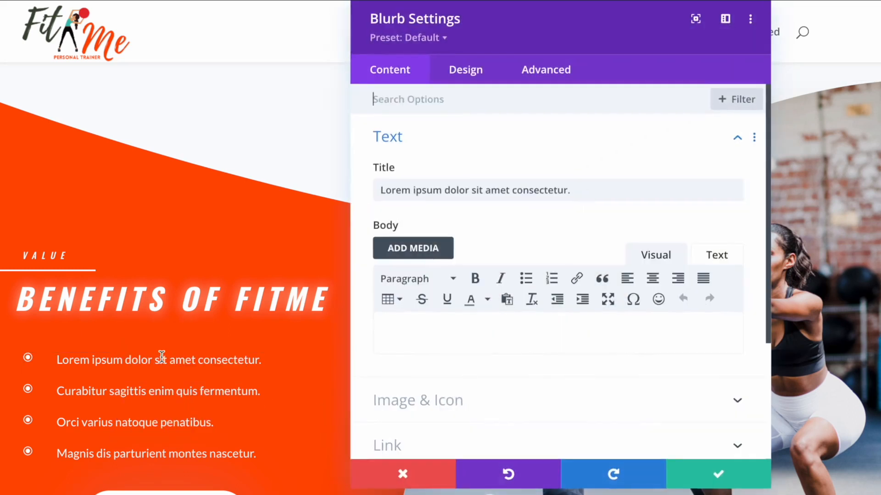
drag(529, 28, 651, 33)
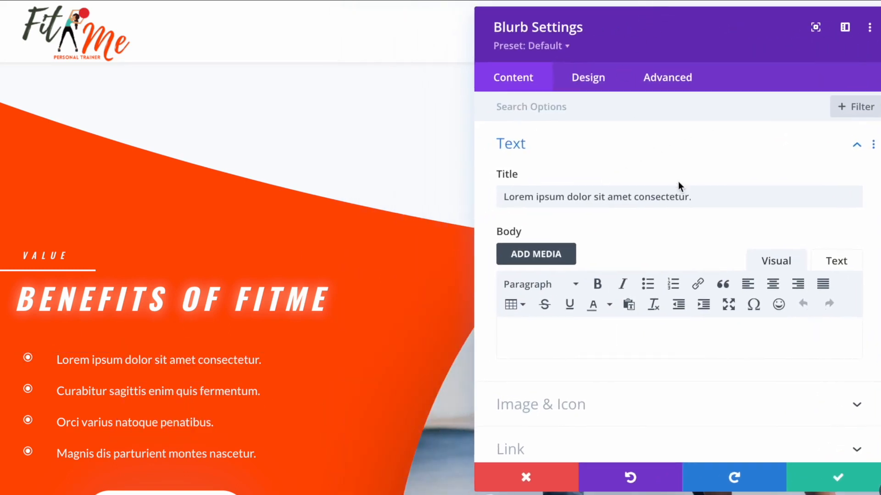
click(544, 200)
key(ctrl+a)
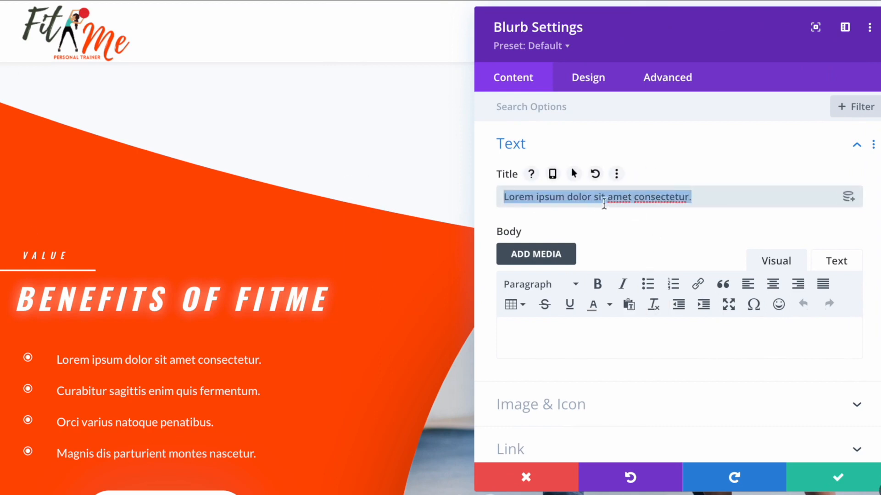
key(BackSpace)
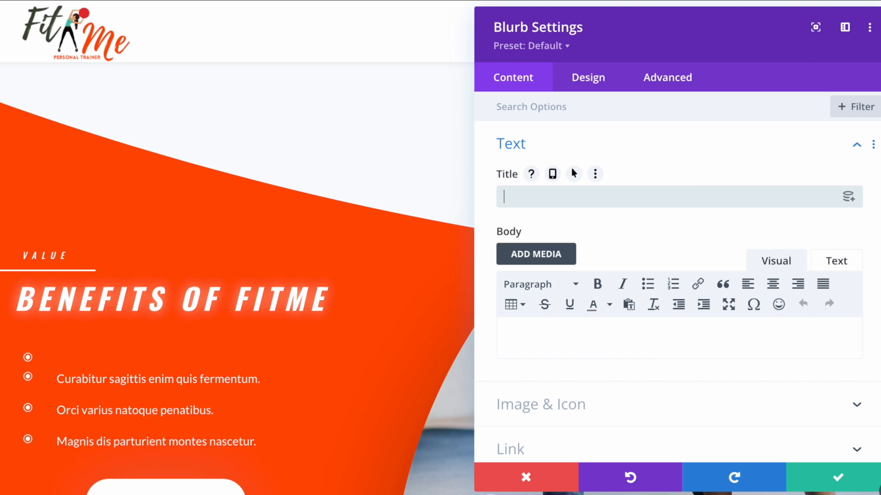
right_click(554, 197)
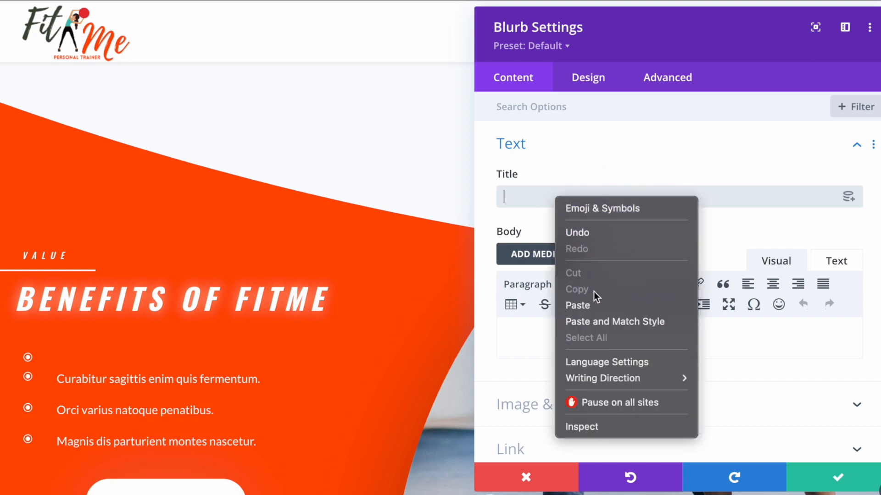
click(608, 307)
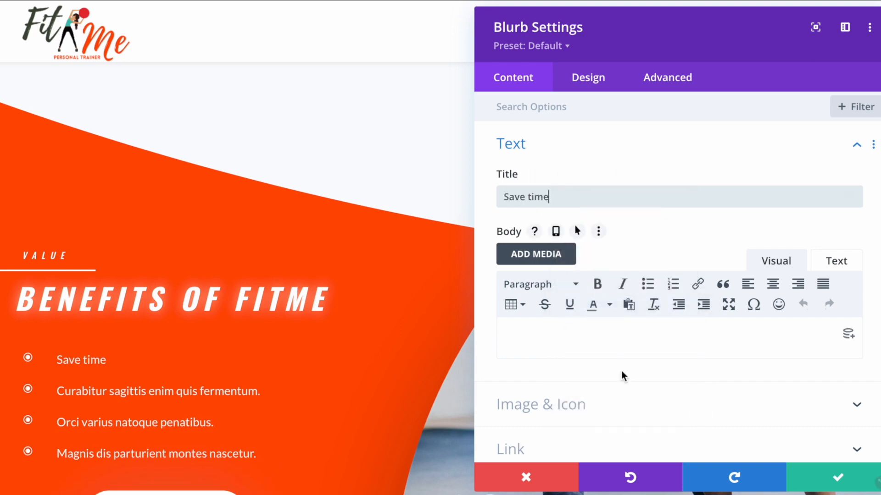
click(848, 473)
- Change the second benefit item's title to 'Save money'
click(203, 403)
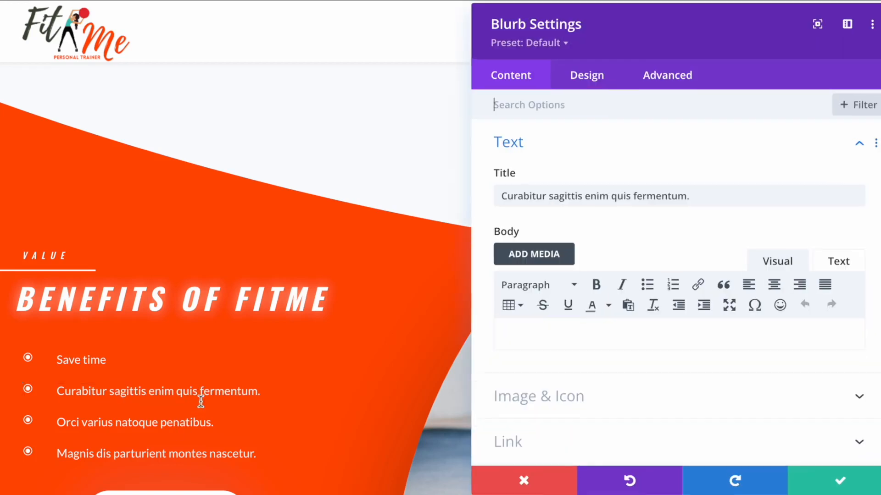
drag(697, 197, 478, 191)
key(BackSpace)
right_click(527, 192)
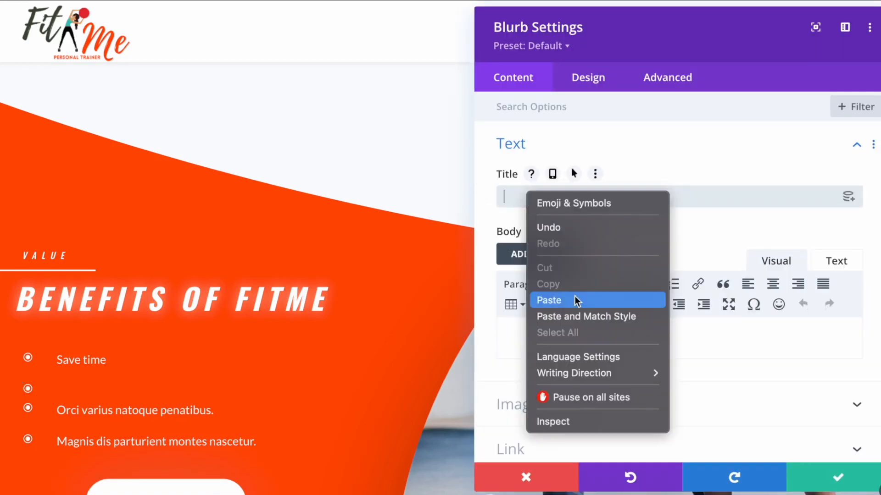
click(573, 298)
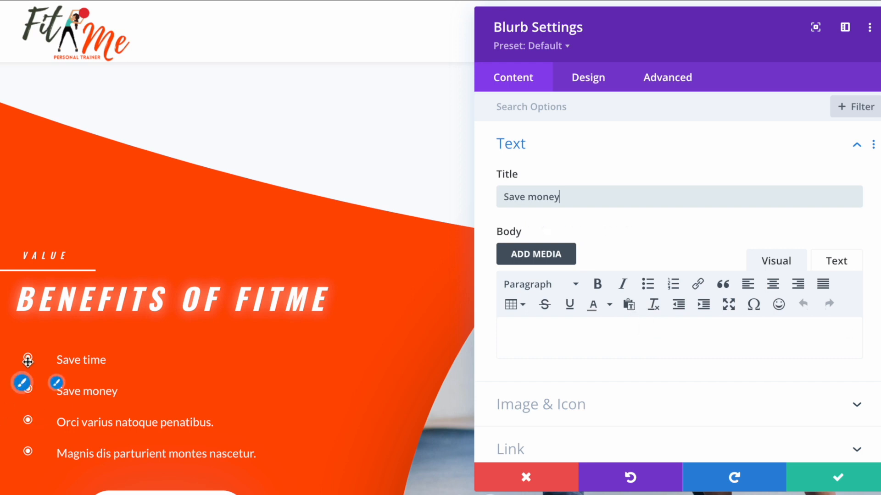
scroll(679, 312, down, 1)
scroll(680, 313, down, 3)
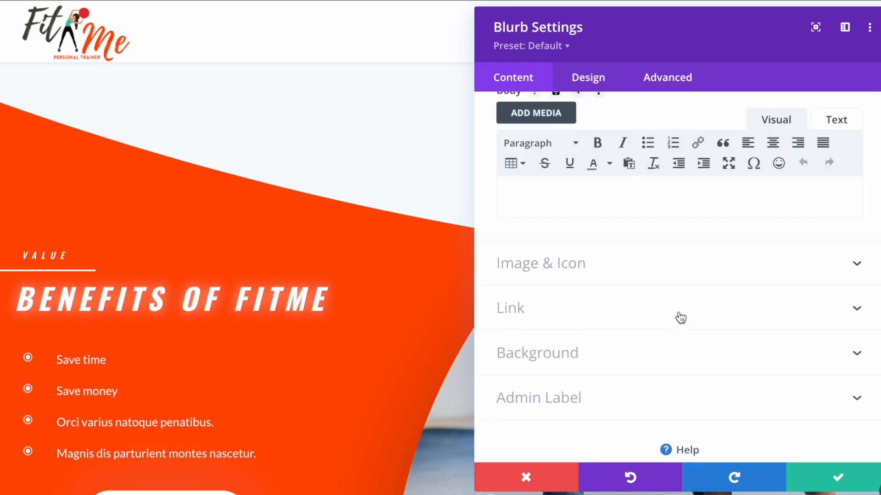
click(536, 272)
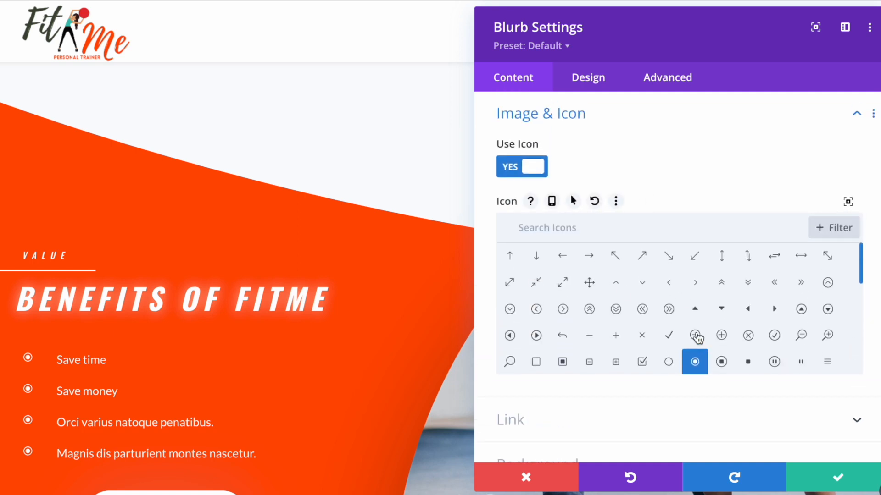
- Give the Save money blurb a dollar icon found by searching 'money', and save it
click(595, 229)
text(money)
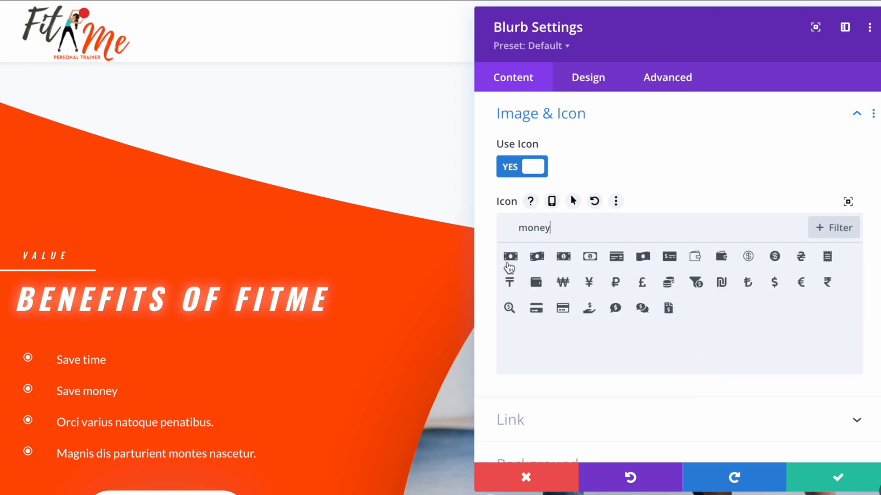
click(776, 283)
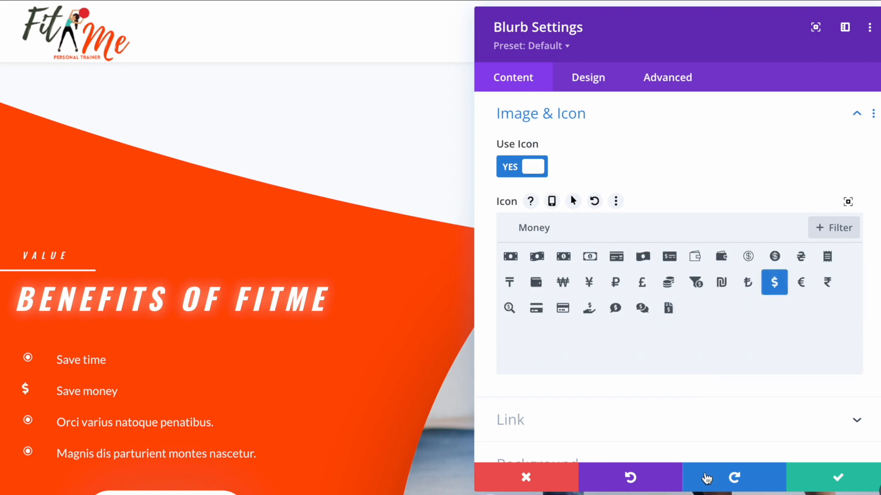
click(846, 480)
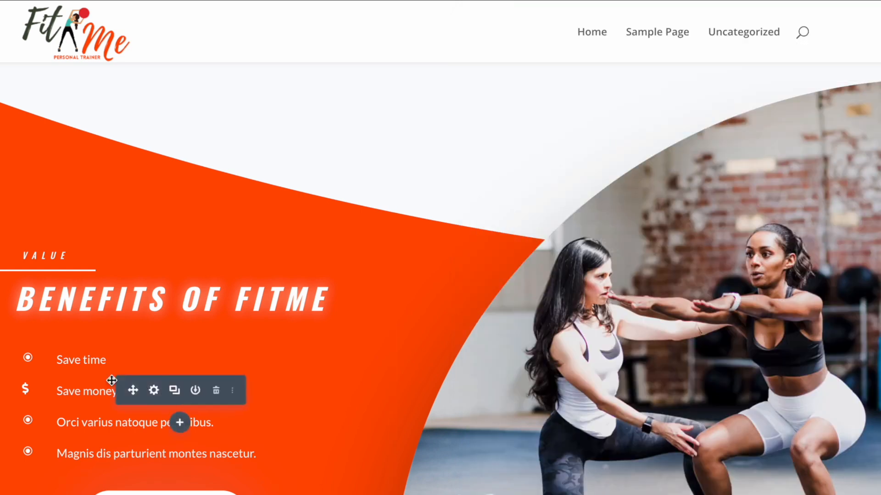
- Give the Save time blurb a clock icon found by searching 'time', and save it
click(154, 359)
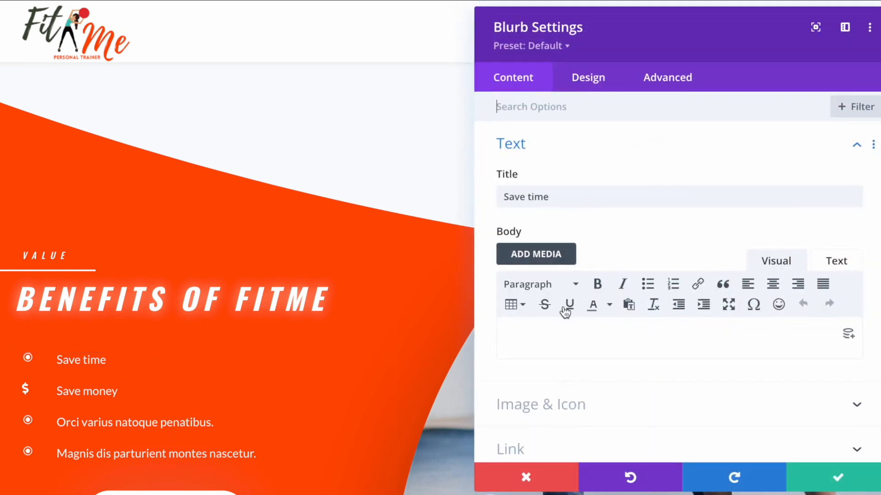
scroll(600, 351, down, 1)
click(560, 370)
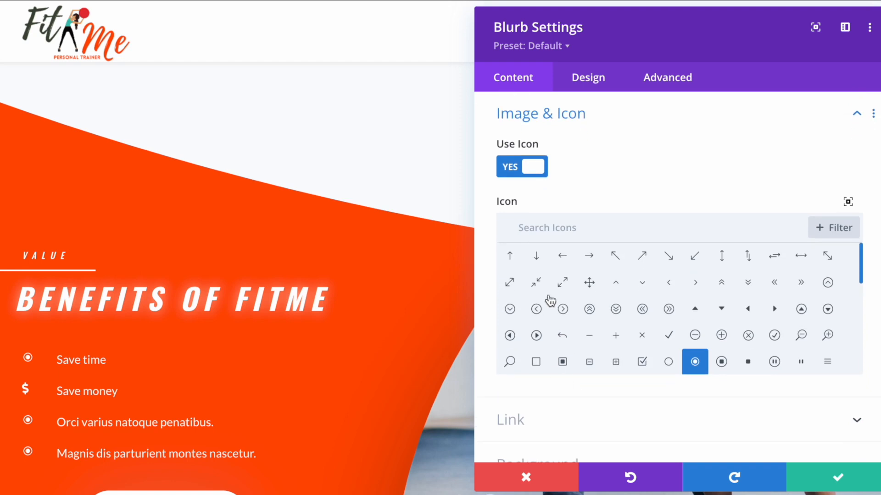
click(548, 234)
scroll(823, 307, down, 5)
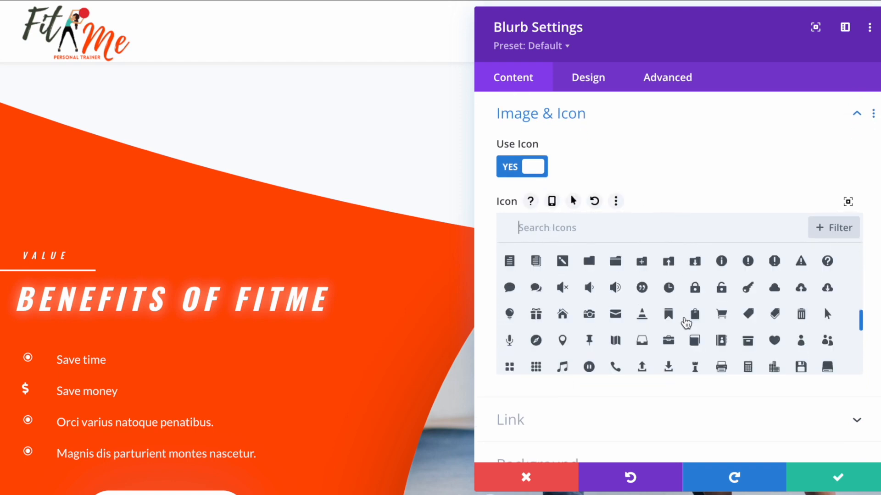
scroll(824, 307, up, 5)
text(time)
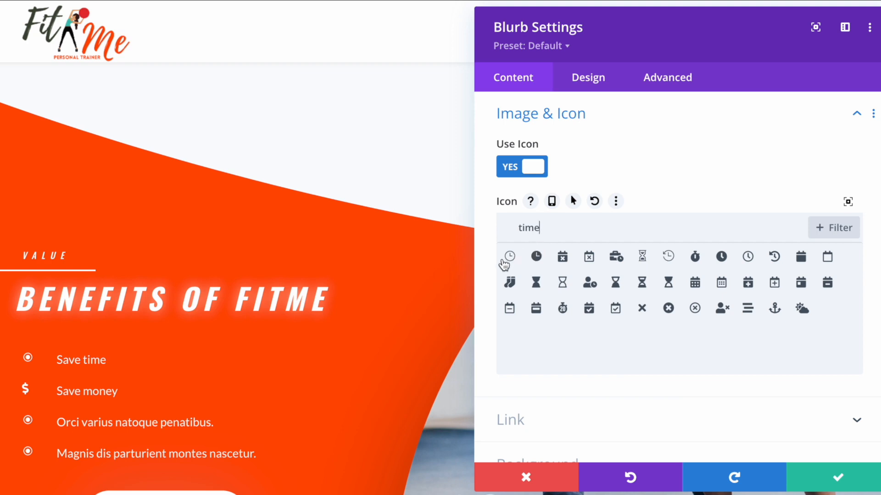
click(508, 257)
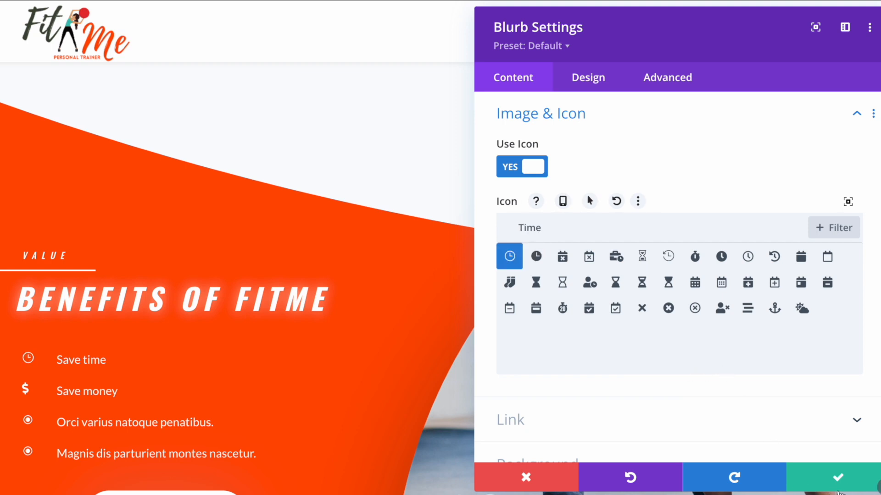
click(839, 475)
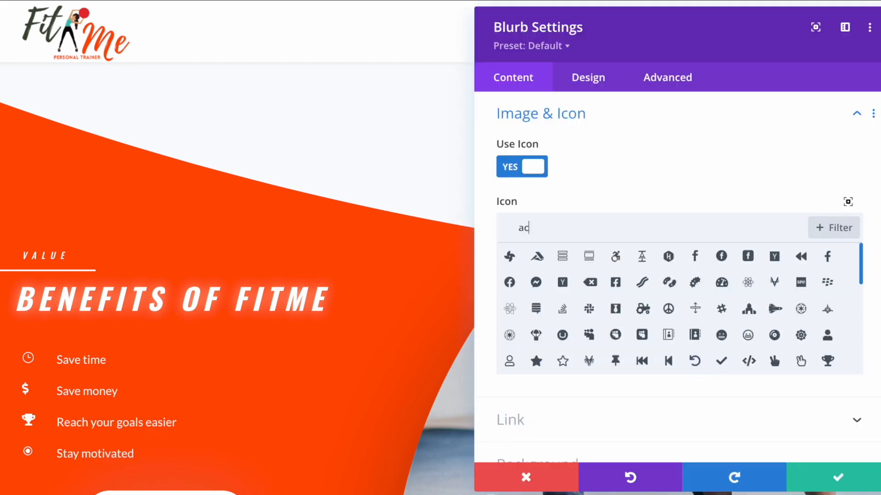
- Give the Stay motivated blurb a mountain icon and save it
text(i)
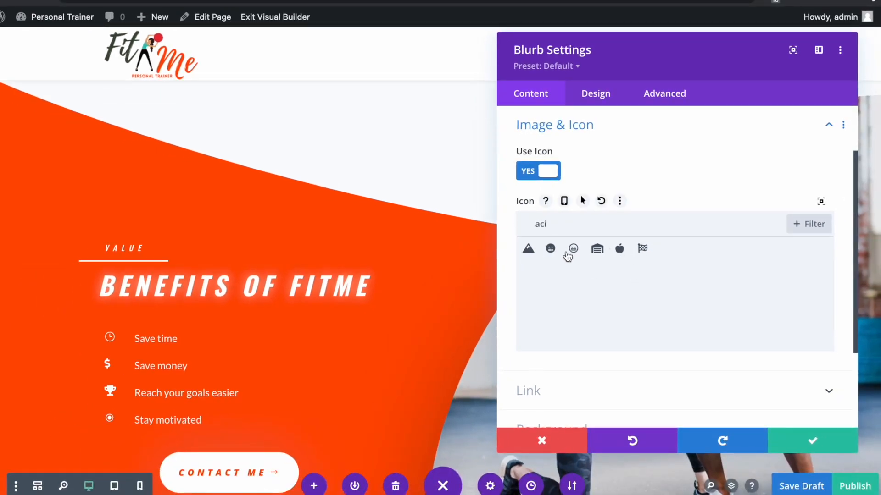
click(530, 250)
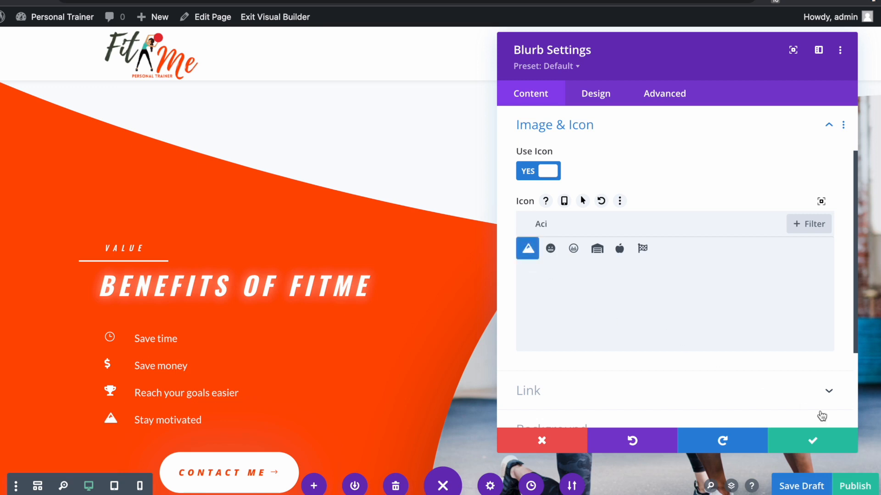
click(830, 444)
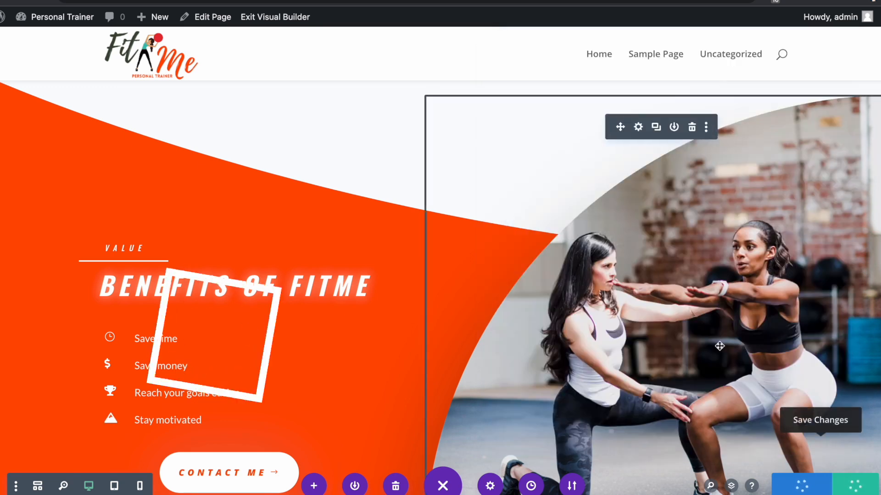
- Check the Contact Me button's link options, then close them and save progress
scroll(341, 260, down, 1)
scroll(341, 260, down, 1)
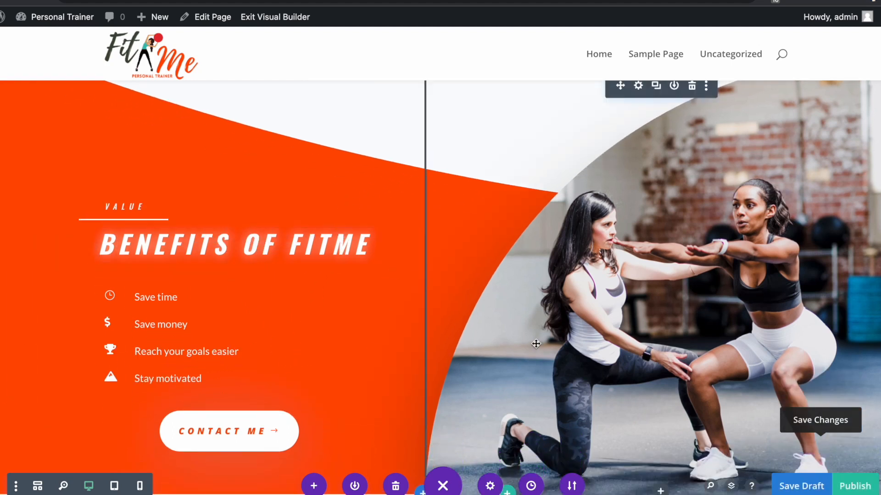
click(207, 423)
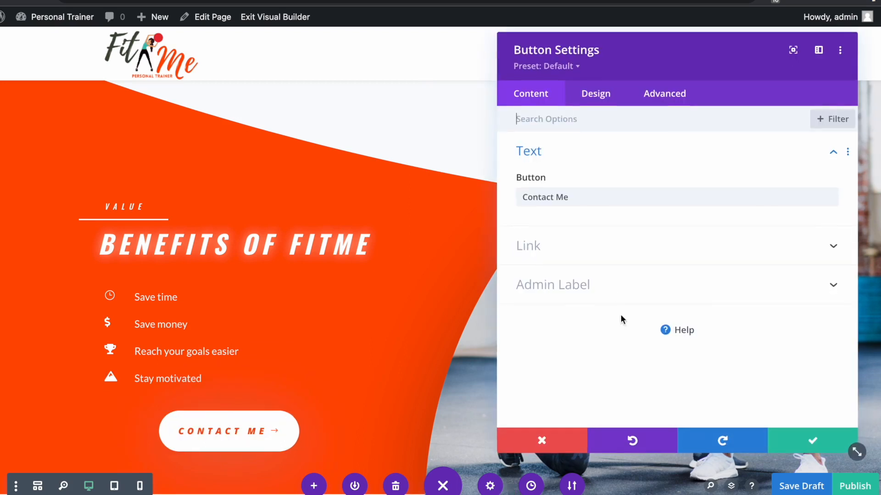
click(598, 246)
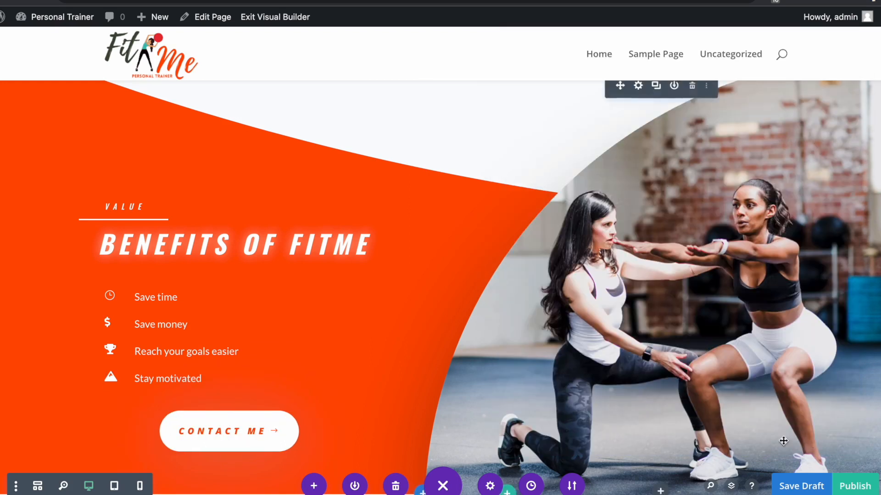
key(ctrl+s)
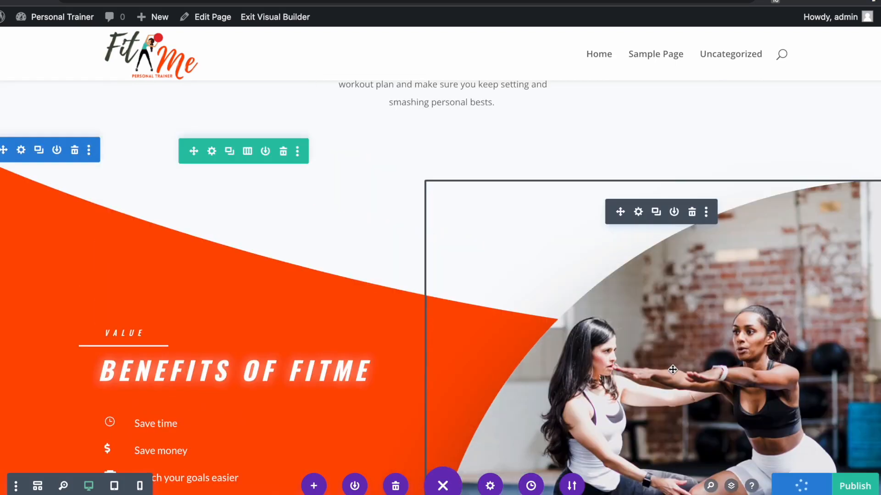
- Review the page and save it as a draft with Ctrl+S
scroll(679, 368, down, 10)
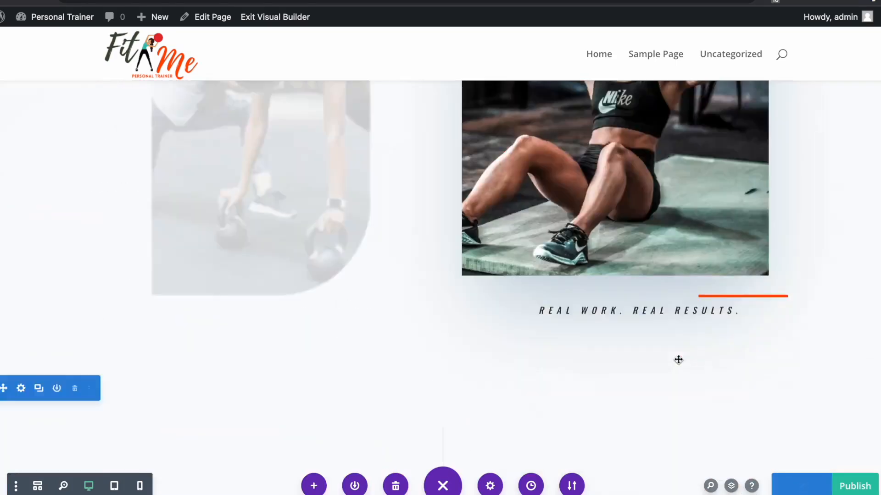
scroll(678, 362, up, 2)
scroll(678, 359, up, 15)
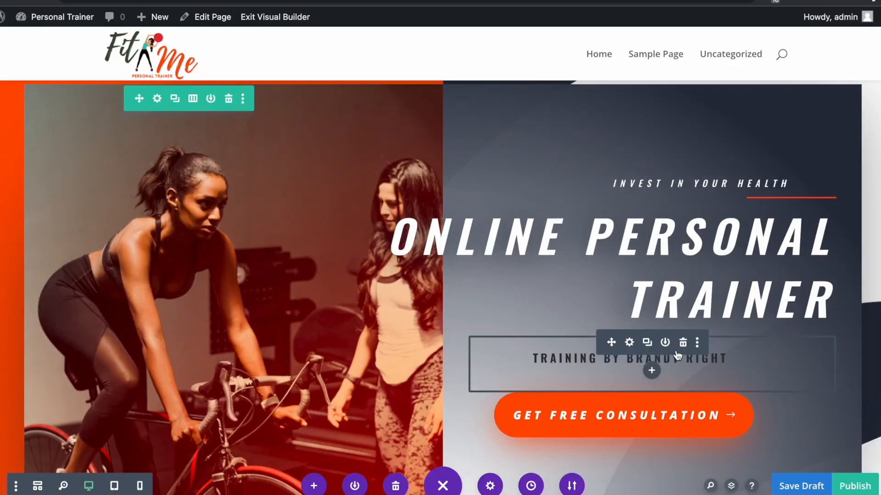
scroll(677, 355, down, 10)
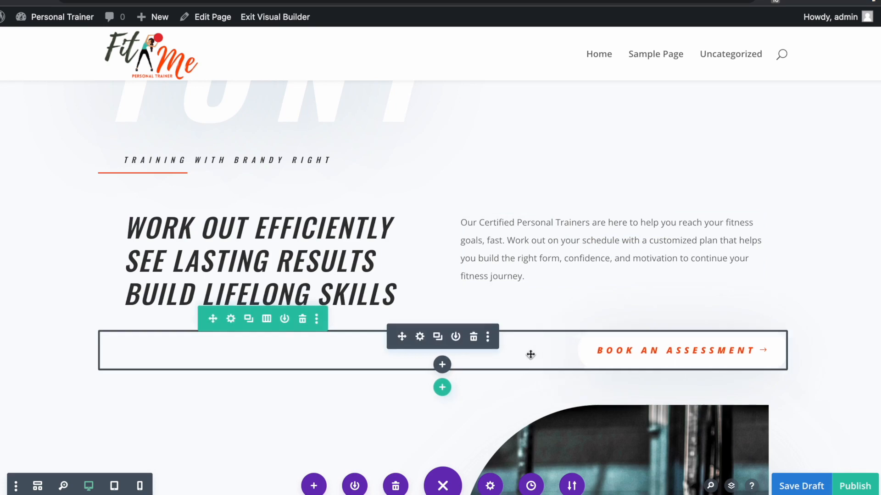
scroll(530, 354, down, 15)
scroll(369, 270, up, 8)
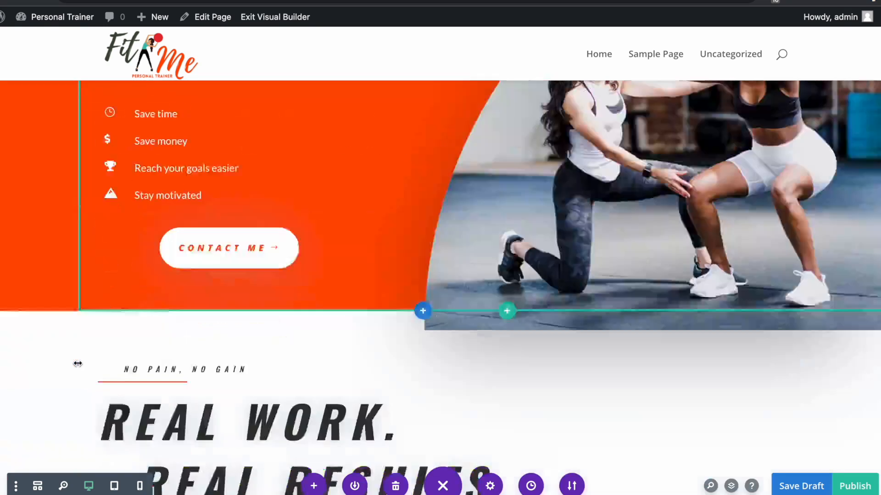
scroll(78, 364, down, 5)
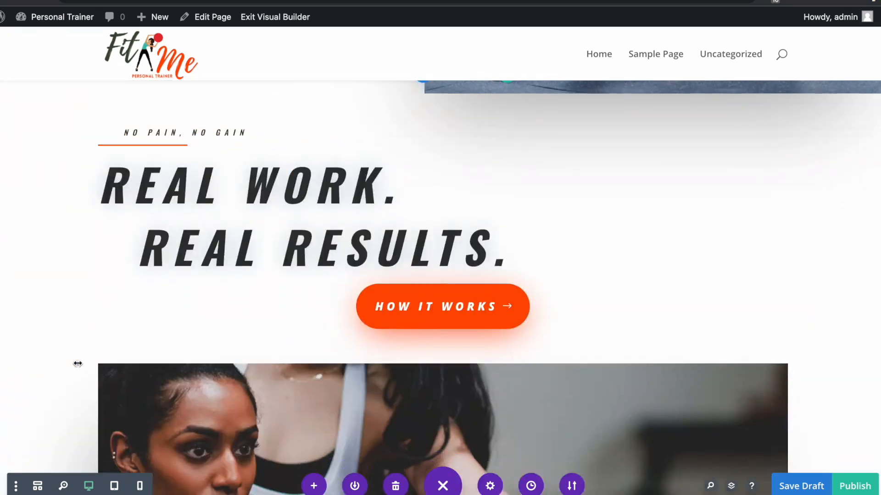
scroll(78, 364, down, 1)
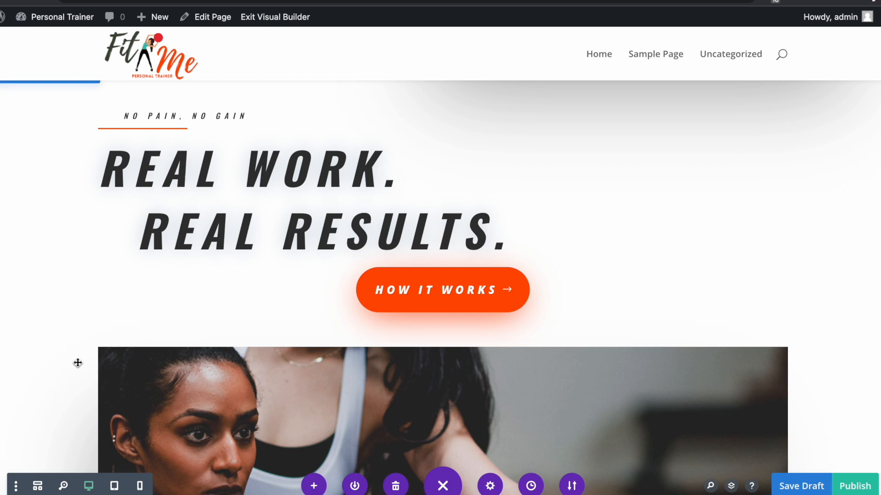
key(ctrl+s)
- Scroll down until the video slider below 'Real Work. Real Results.' is in view
scroll(78, 363, down, 1)
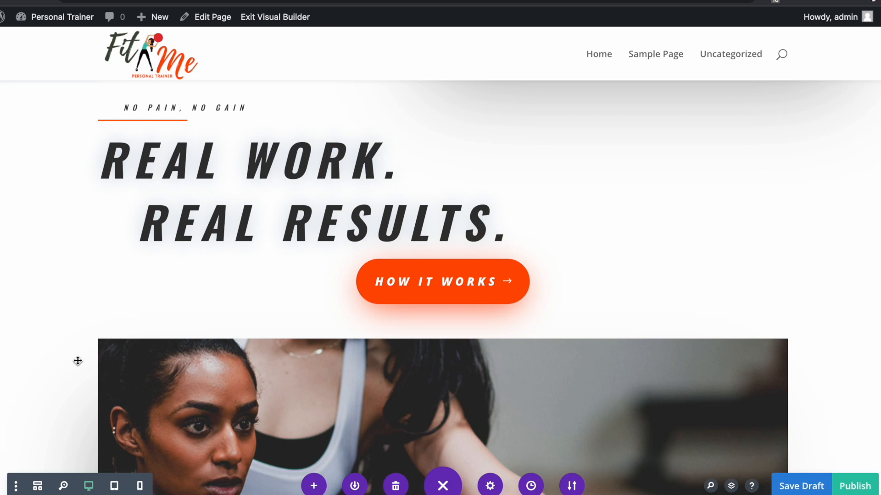
scroll(759, 342, down, 10)
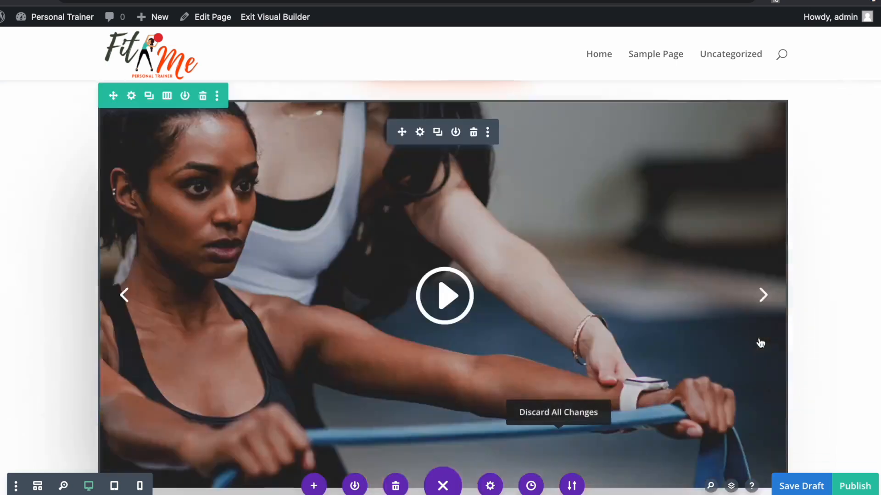
scroll(531, 266, up, 2)
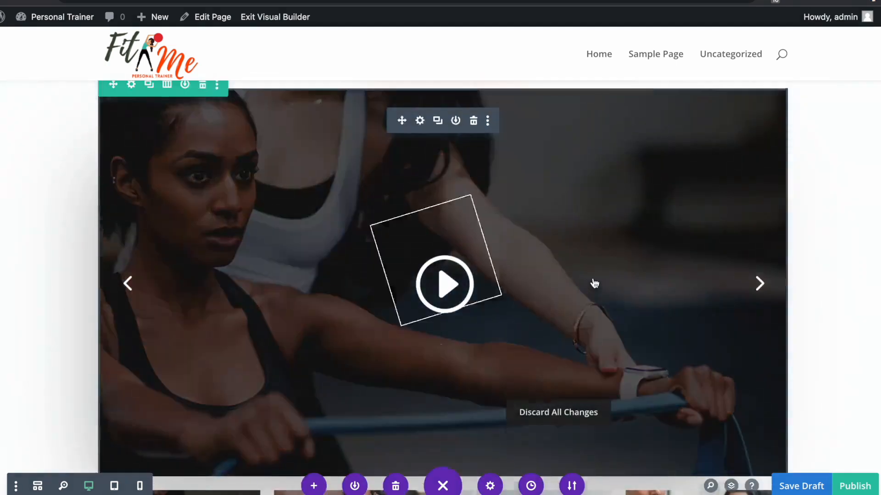
scroll(594, 284, down, 1)
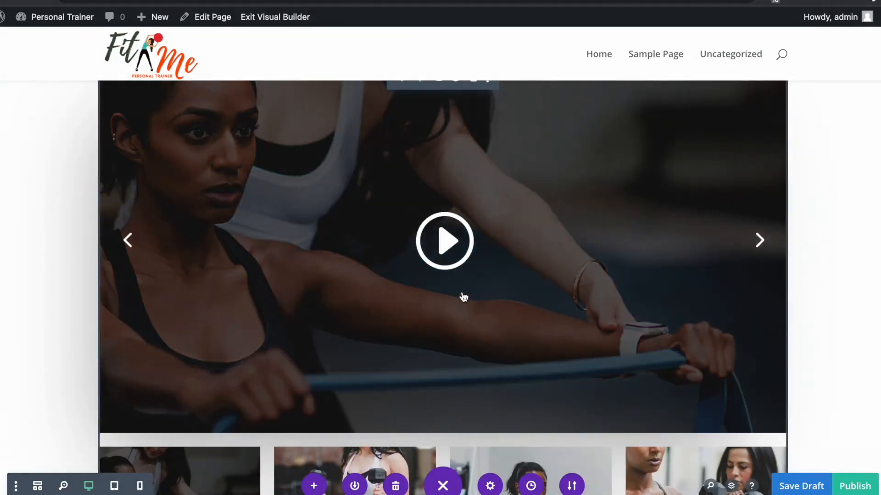
scroll(461, 279, up, 1)
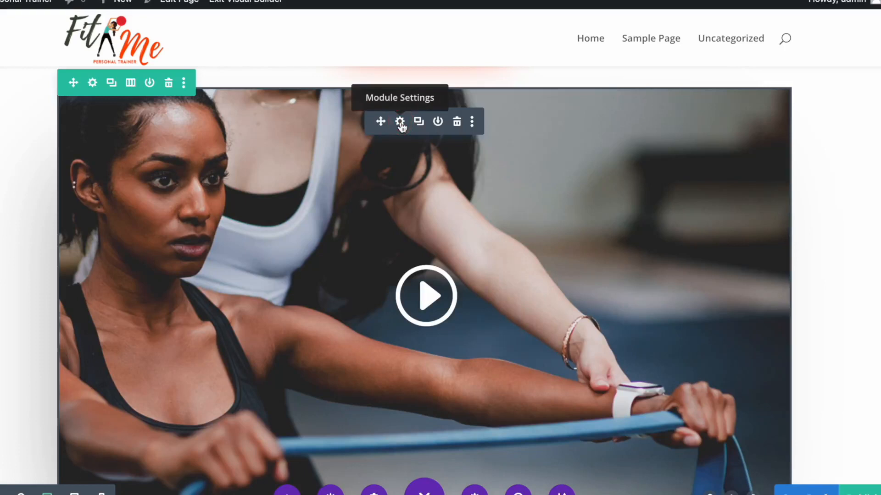
- Open the Video Slider settings, docking the panel as a sidebar and floating it back
click(400, 122)
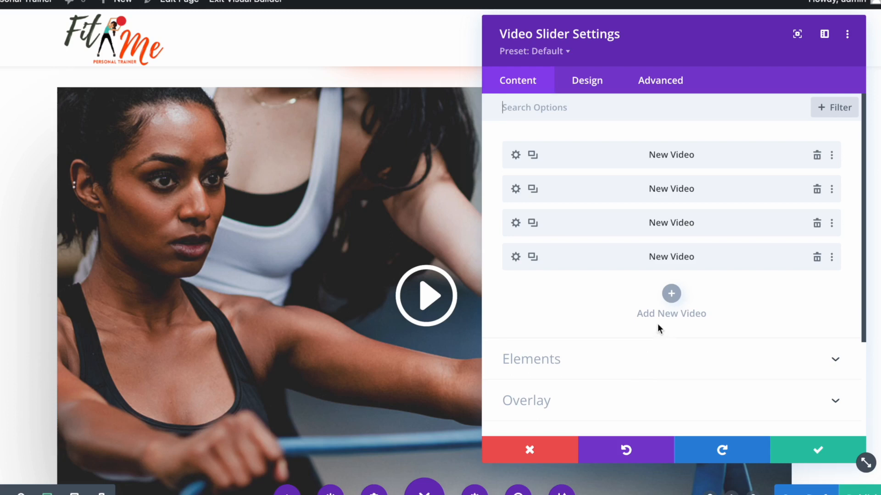
drag(606, 60, 825, 94)
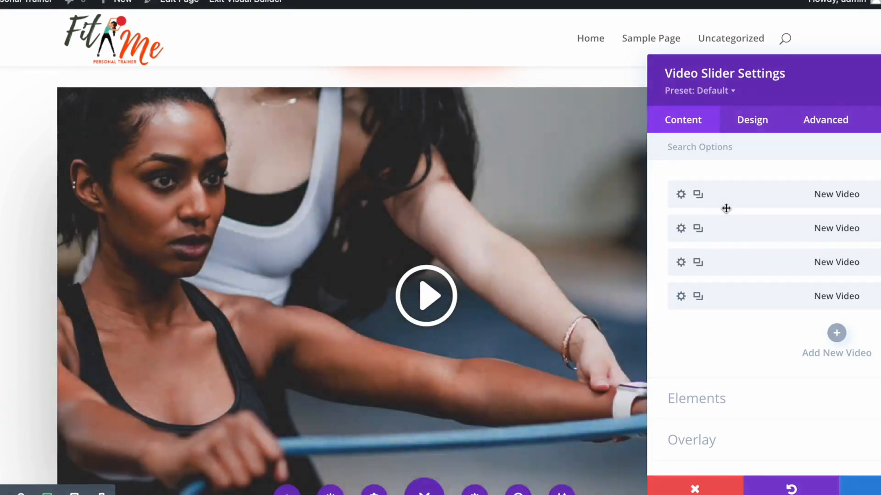
drag(839, 76, 710, 51)
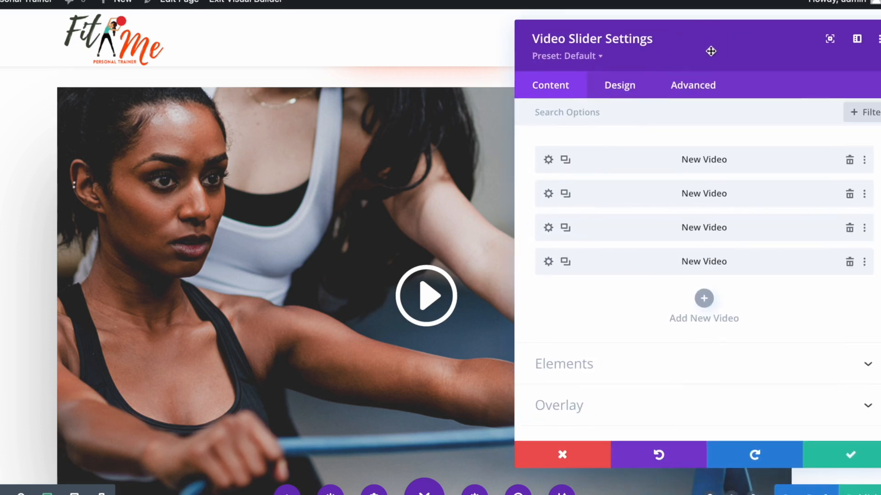
- In the first video slide's Video options, delete the current YouTube video URL
click(548, 159)
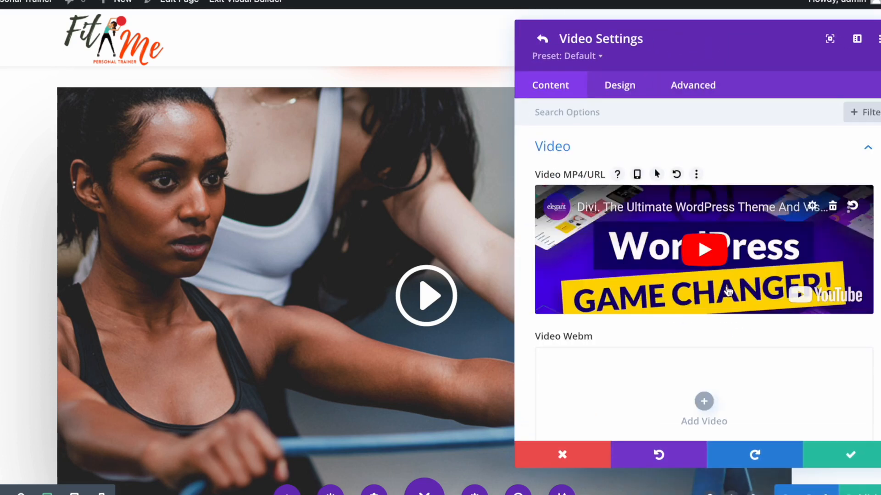
scroll(729, 289, down, 1)
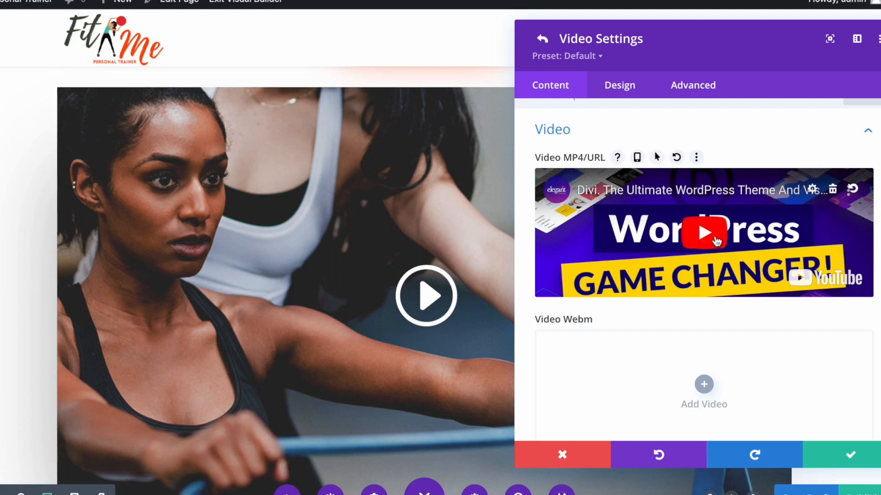
scroll(836, 284, down, 2)
scroll(836, 284, down, 8)
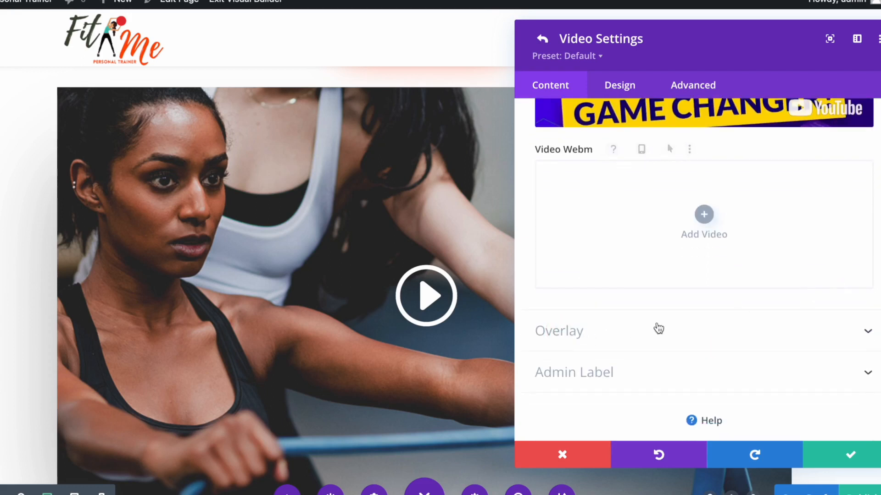
click(620, 331)
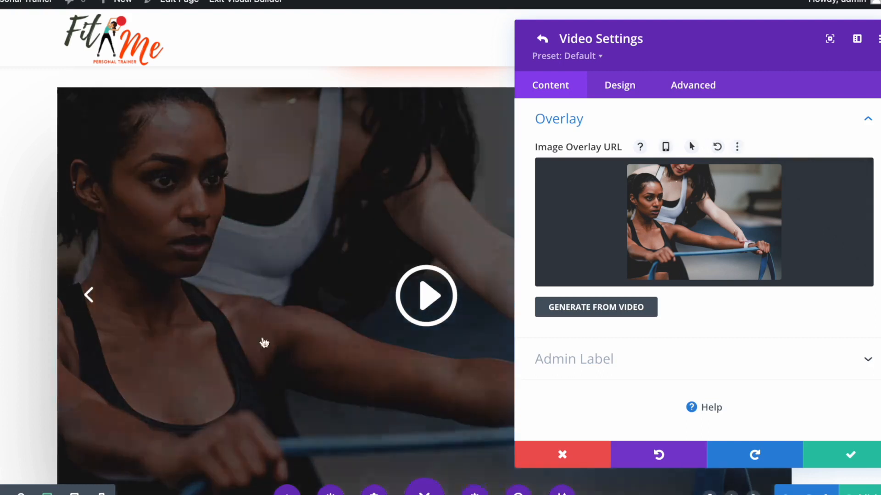
scroll(633, 321, up, 3)
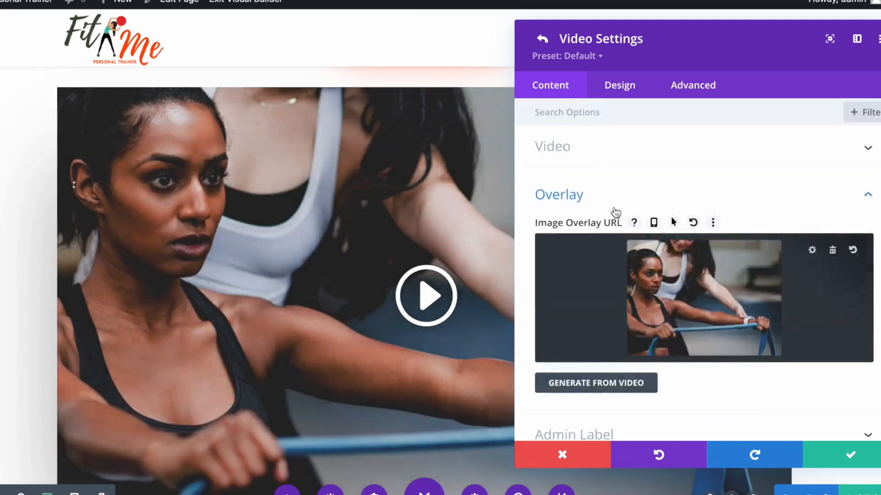
click(603, 151)
click(832, 210)
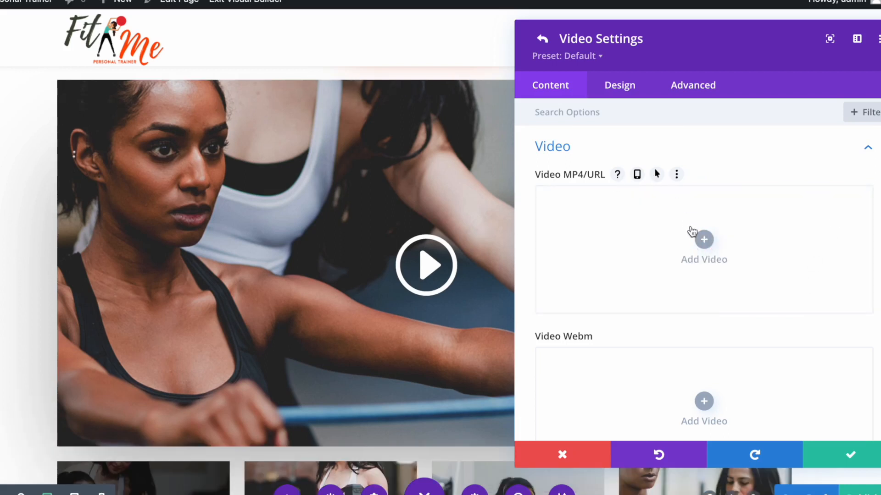
- Choose Add Video > Insert from URL for the slide, then open YouTube in a new tab
click(705, 242)
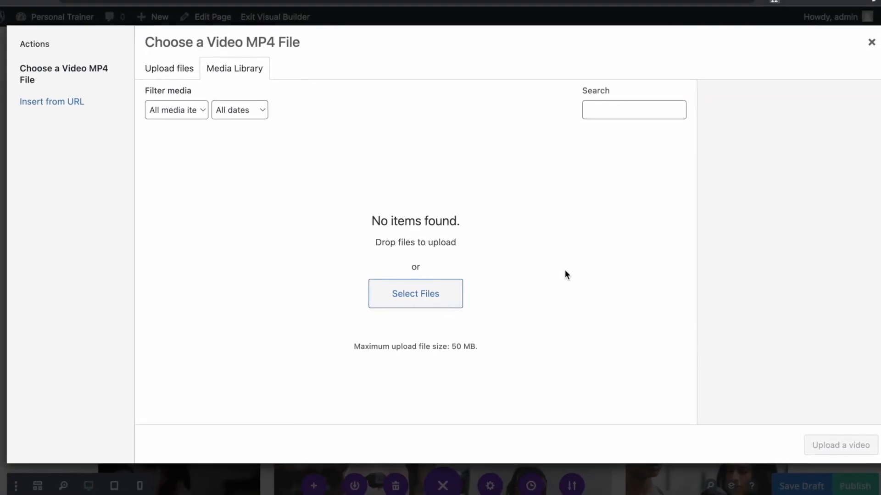
click(53, 109)
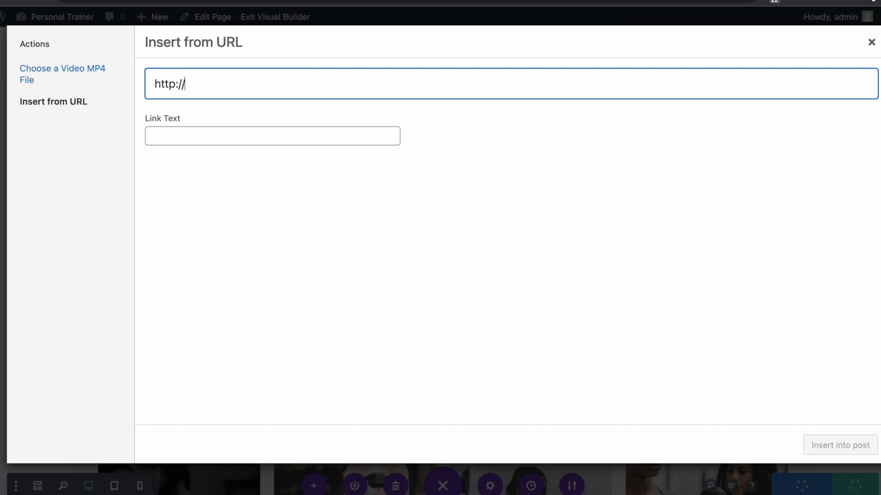
key(super+t)
click(315, 15)
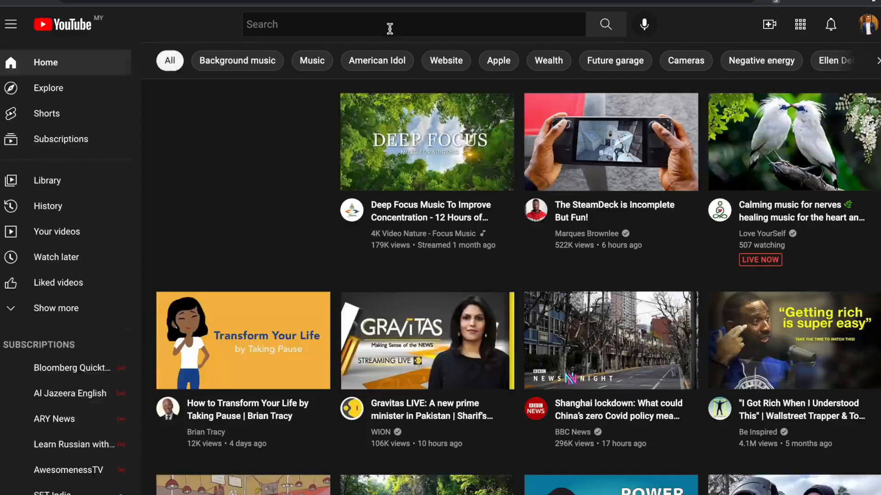
- Search 'fitness workout', open 20 MIN FULL BODY WORKOUT, copy its URL, and clear Divi's URL field
click(390, 28)
text(fitness)
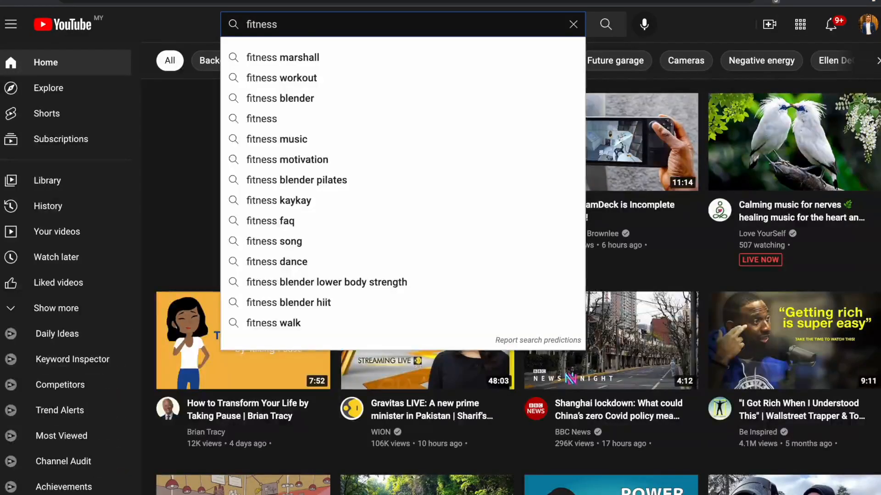
key(Down)
key(Return)
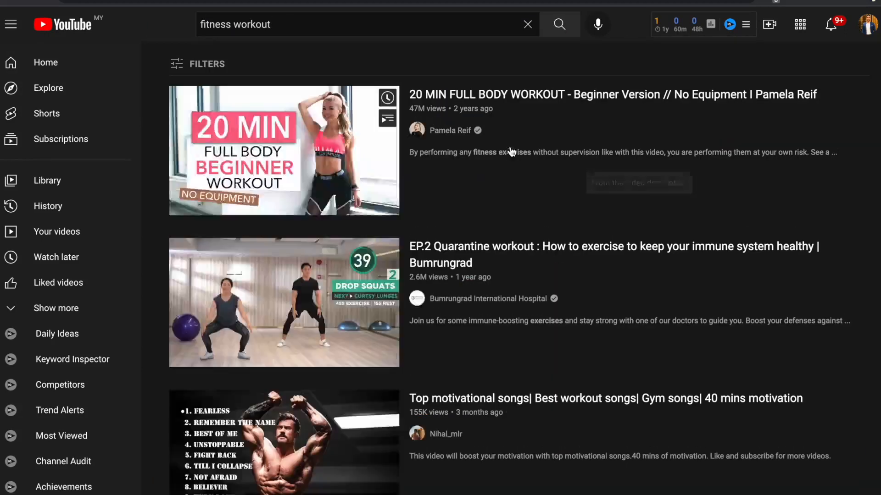
click(527, 179)
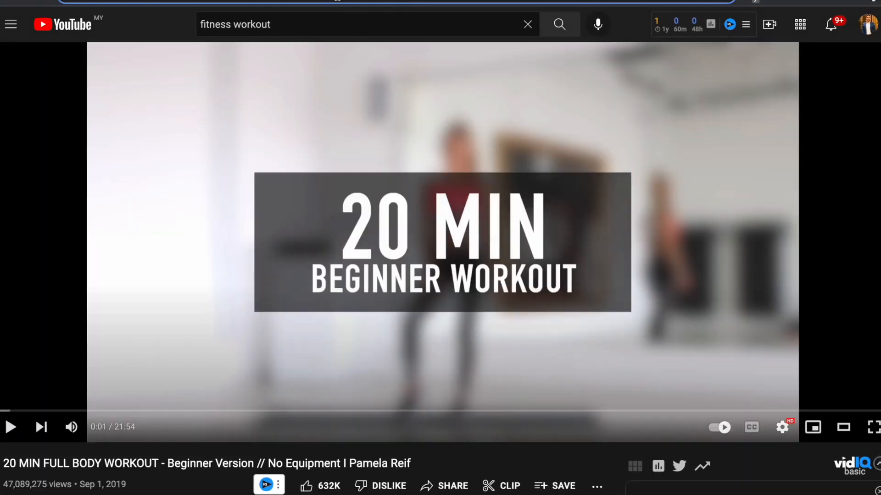
right_click(338, 2)
click(367, 77)
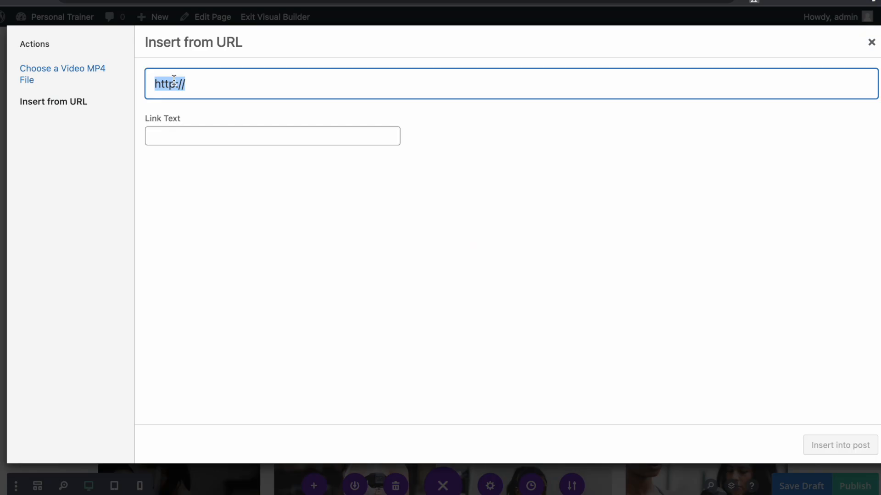
key(BackSpace)
- Paste the workout video's YouTube URL and insert it into the slide
right_click(164, 80)
click(215, 177)
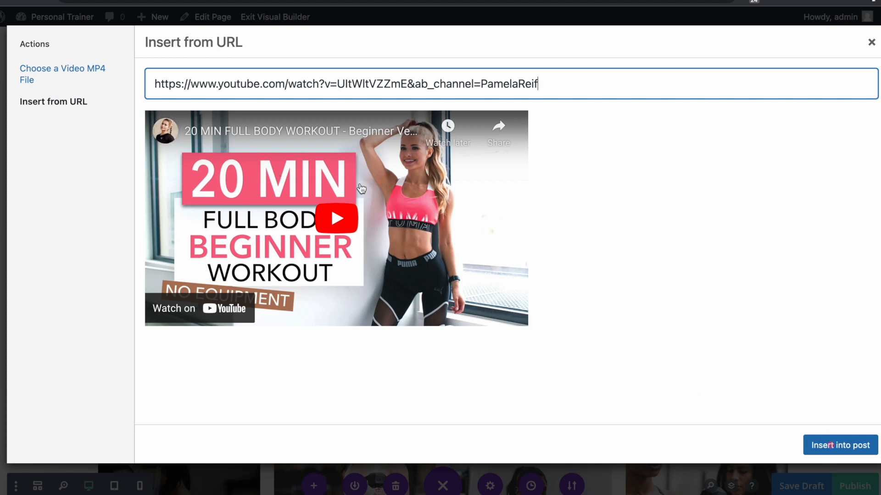
click(841, 445)
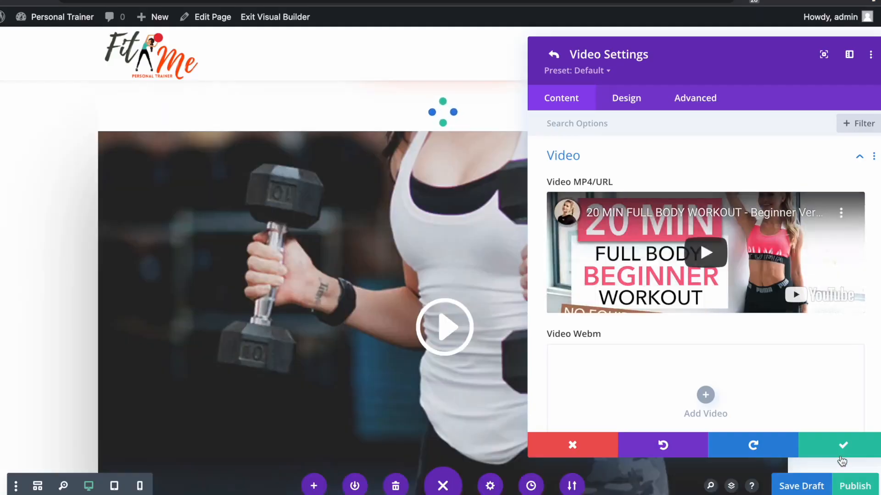
- Confirm the Video and Video Slider settings and save the page as a draft
scroll(384, 246, up, 5)
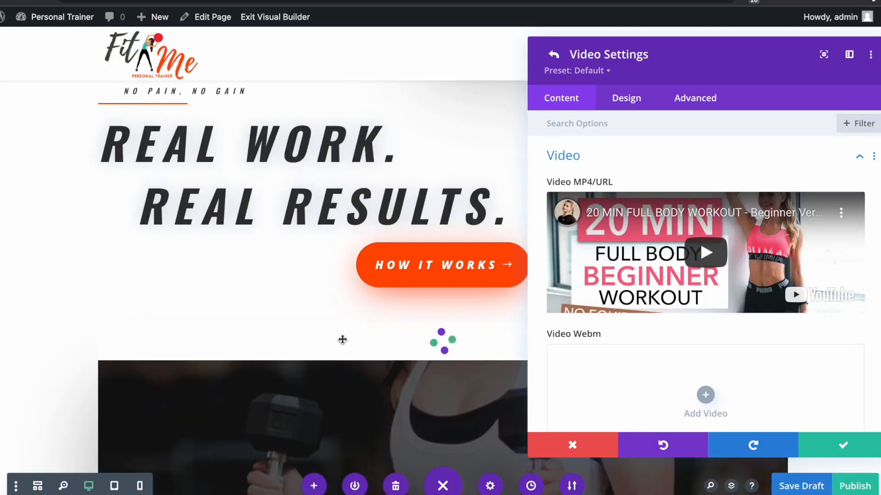
scroll(342, 339, down, 4)
click(838, 451)
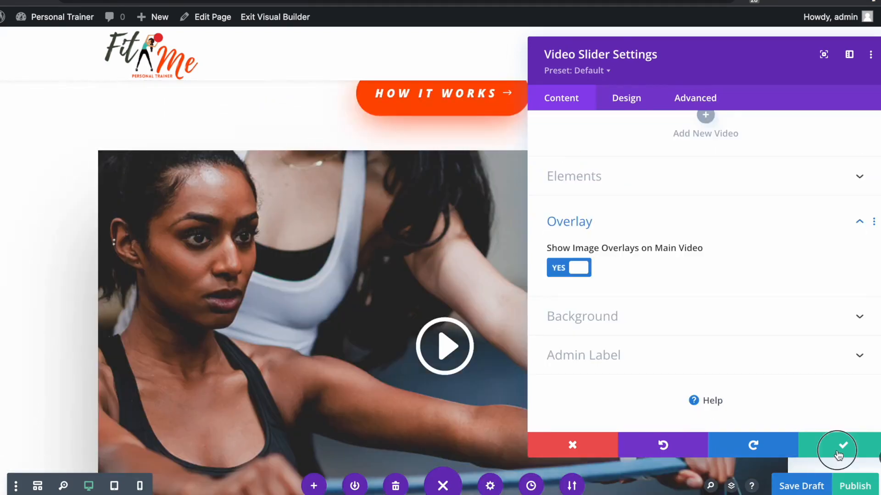
click(837, 452)
click(799, 493)
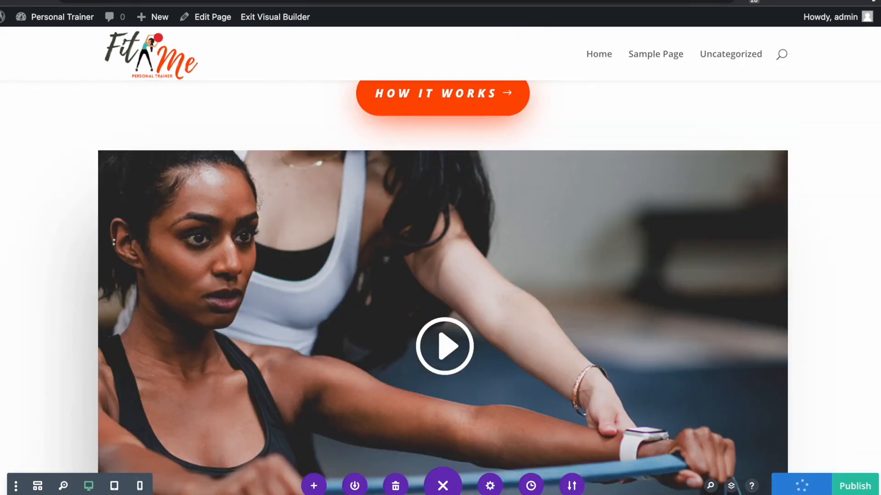
- Scroll down the live Personal Trainer page to the video slider
scroll(270, 24, down, 2)
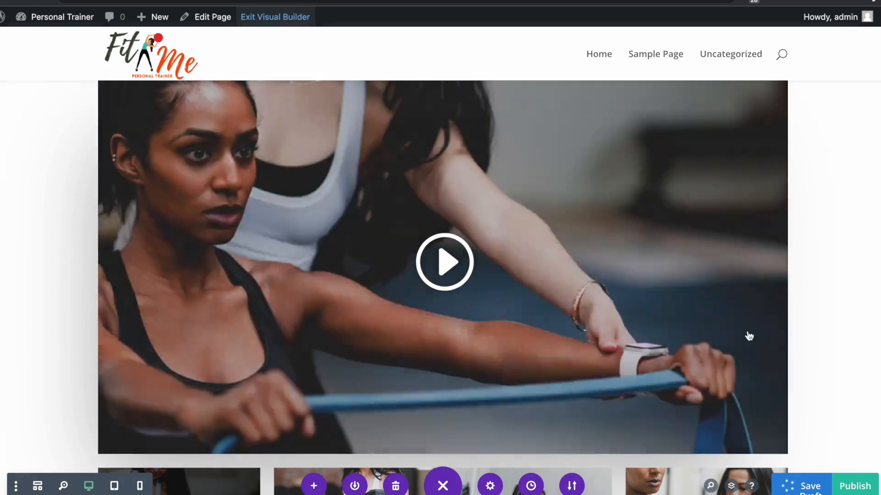
mouse_move(730, 331)
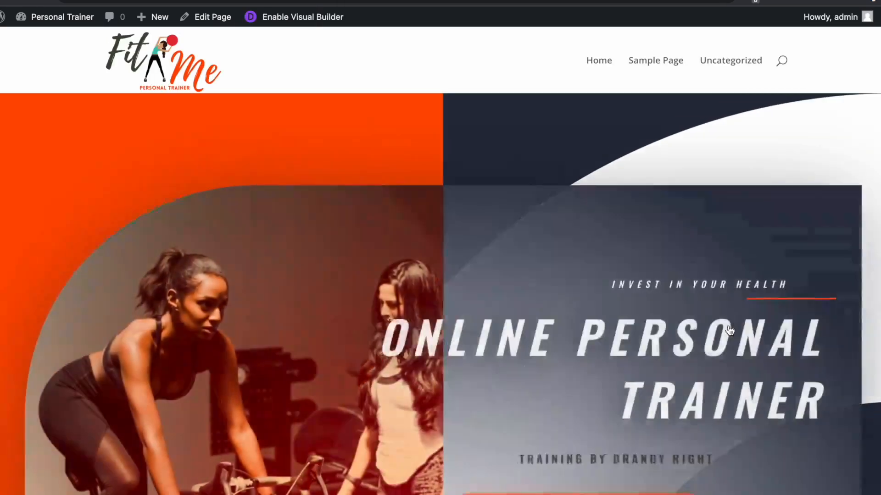
scroll(826, 399, down, 3)
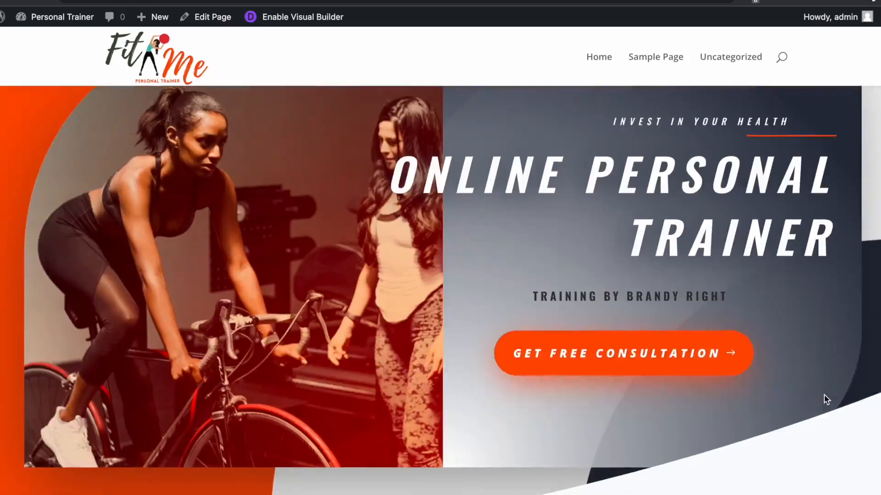
scroll(823, 395, down, 8)
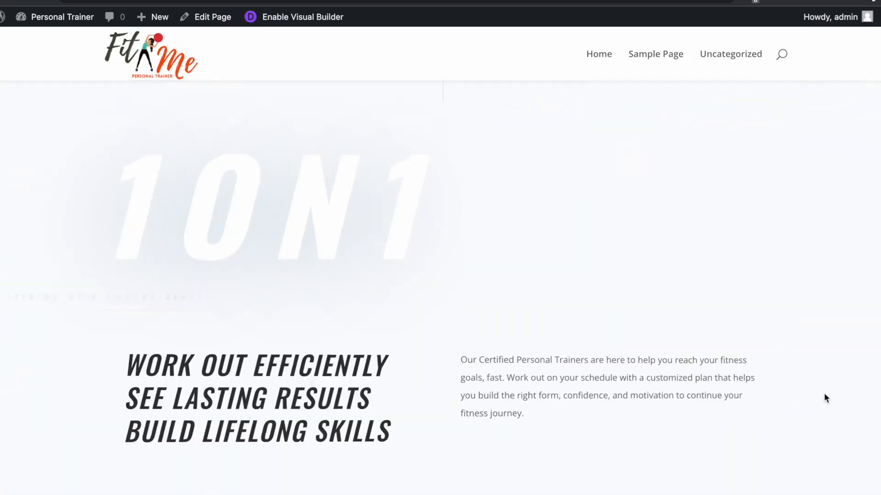
scroll(825, 394, down, 4)
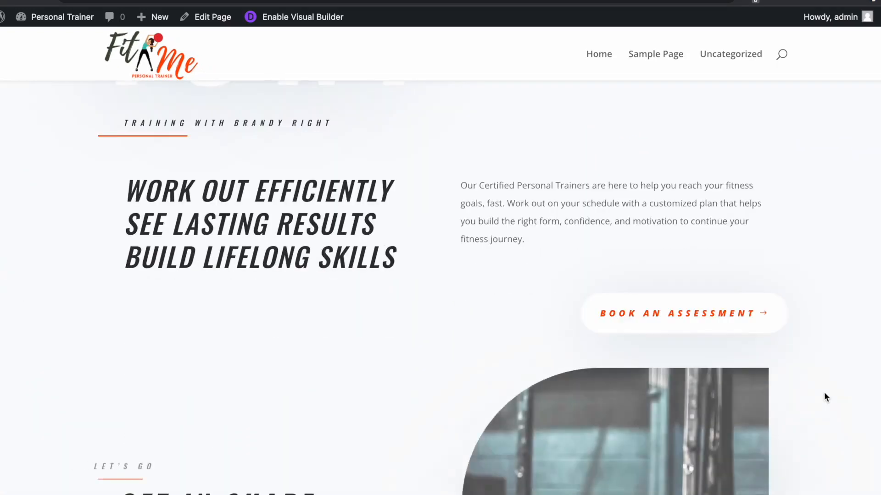
scroll(826, 397, down, 10)
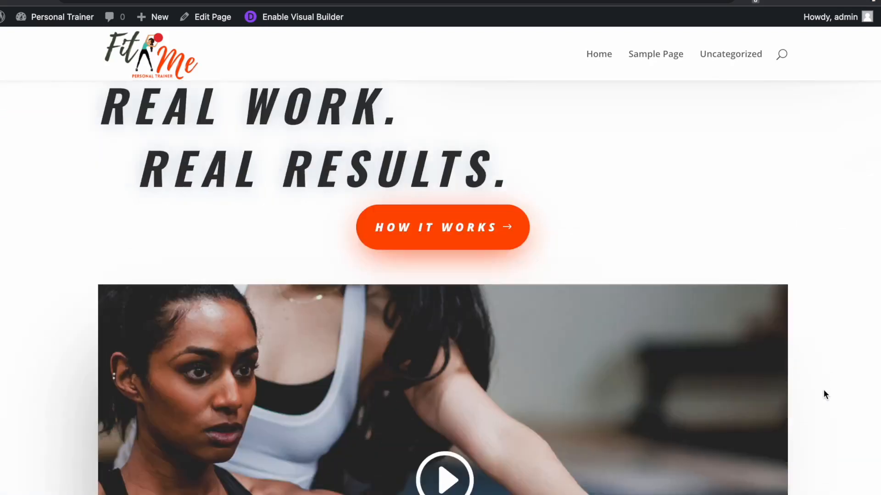
scroll(824, 389, down, 5)
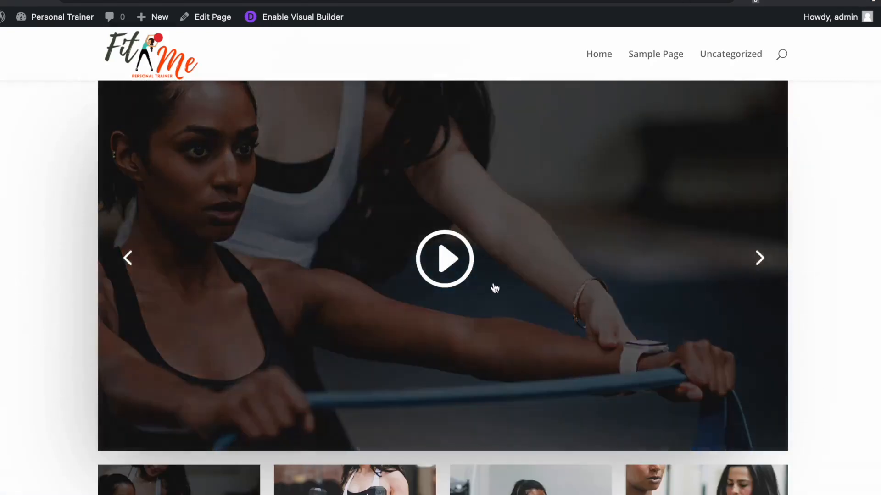
- Play the 20 MIN workout video in the slider, then pause it
click(444, 259)
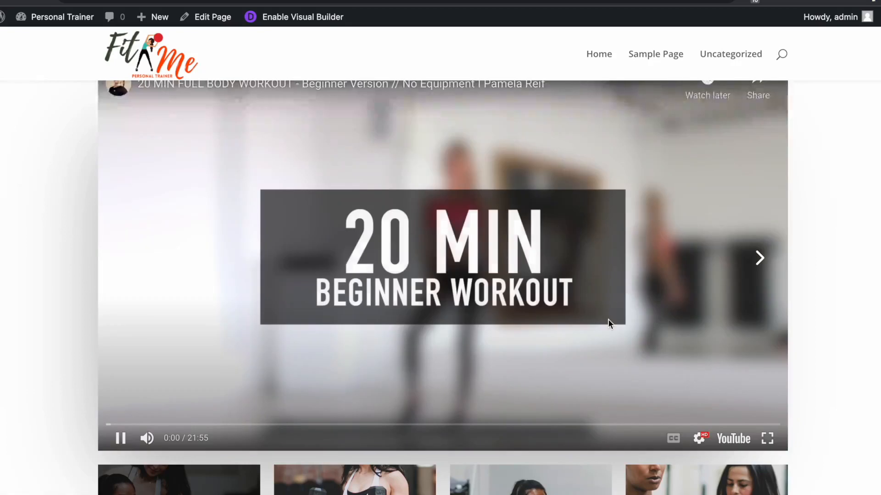
click(121, 439)
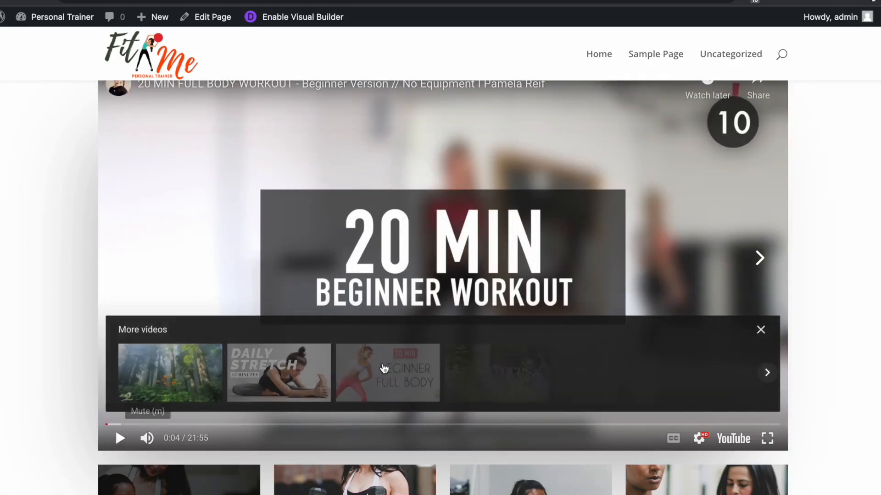
scroll(385, 364, up, 1)
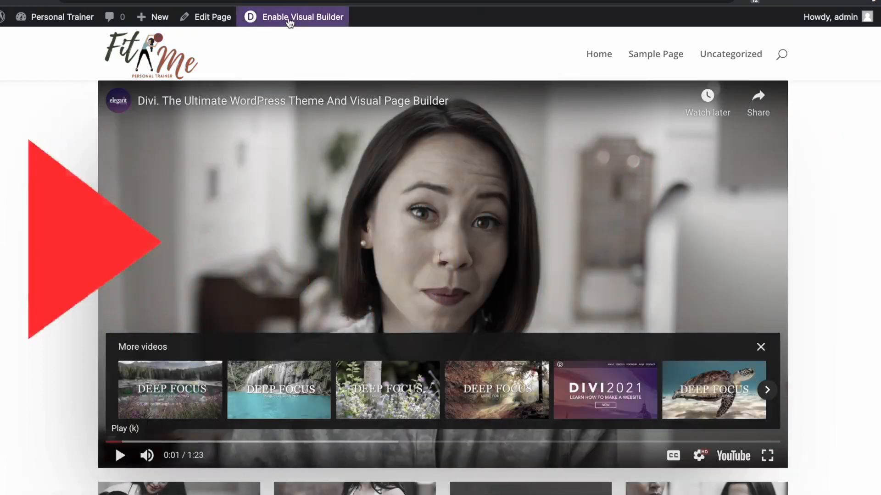
- Enable the Visual Builder again and scroll down to the Popular Programs section
click(290, 20)
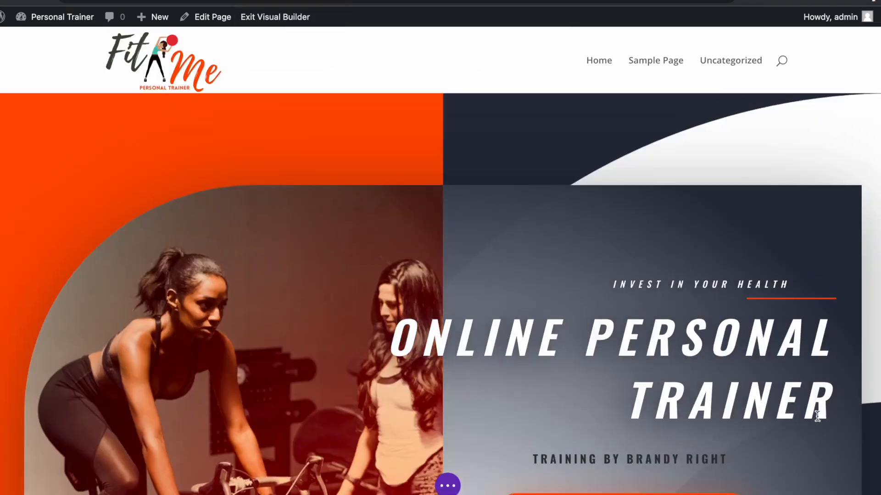
scroll(536, 415, down, 20)
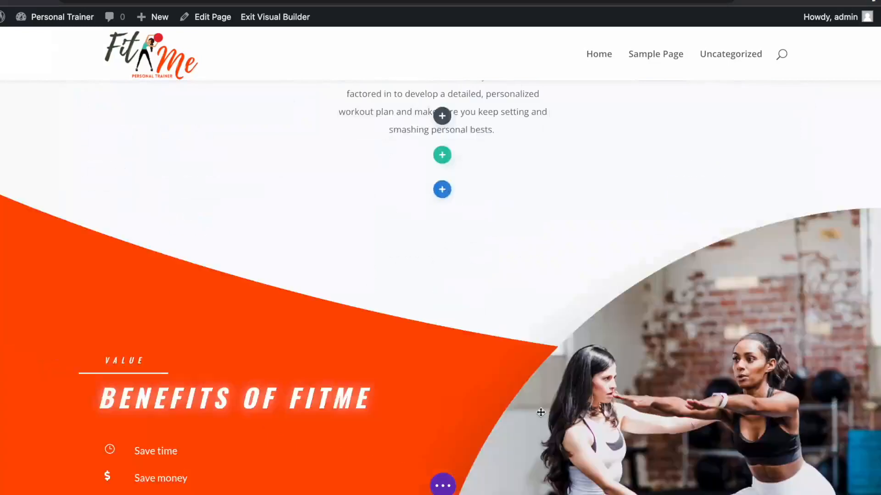
scroll(541, 412, down, 20)
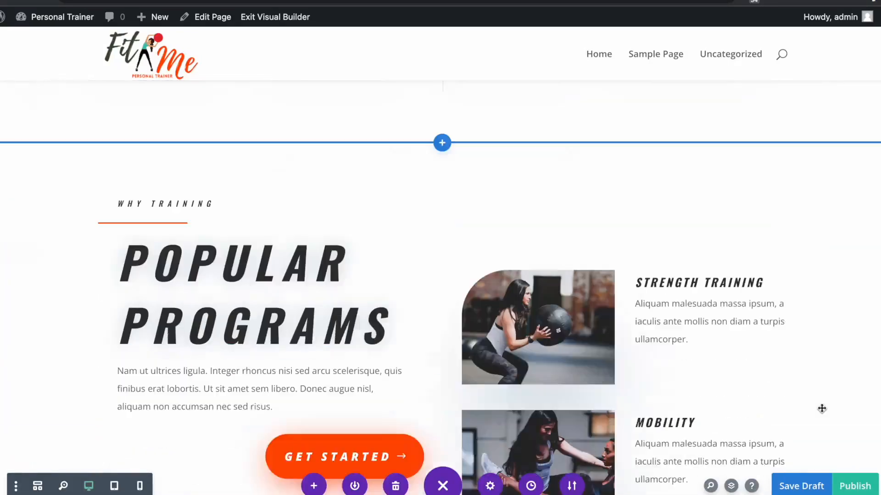
scroll(822, 409, down, 2)
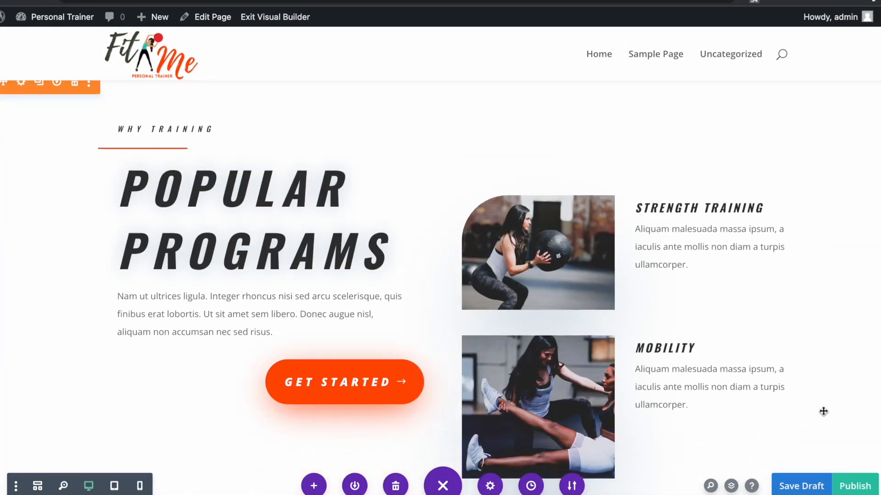
scroll(823, 412, down, 1)
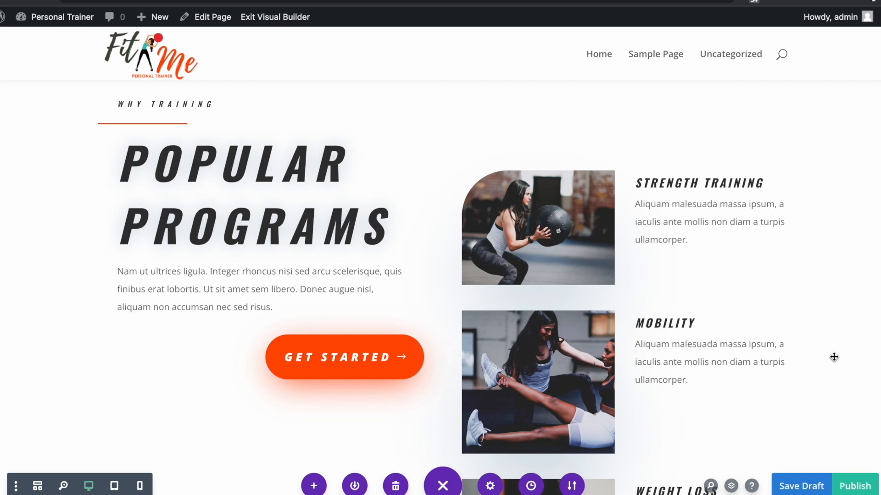
scroll(270, 187, down, 3)
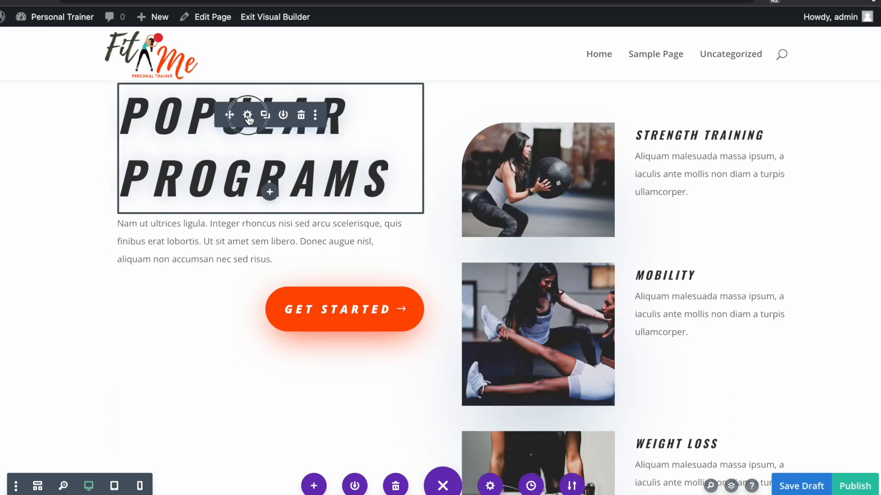
- Prefix the Popular Programs heading with 'Fit Me' so it reads 'Fit Me Popular Programs'
click(247, 118)
click(560, 303)
text(Fit )
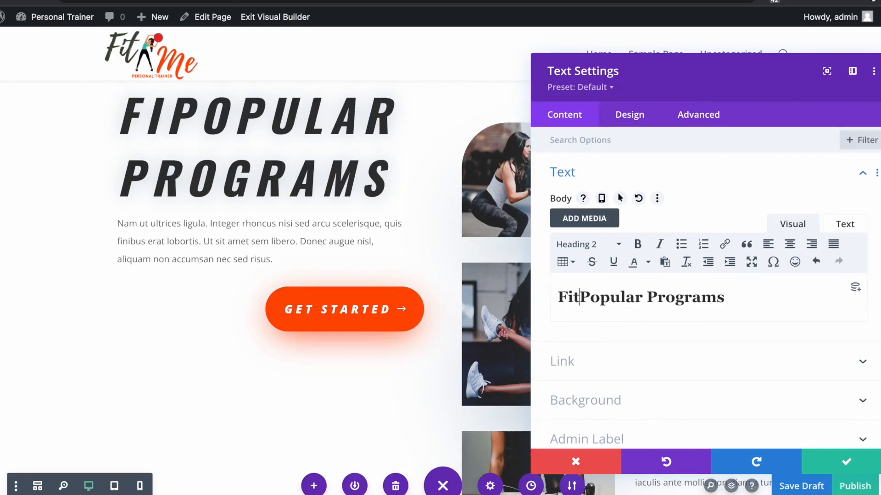
text(Me)
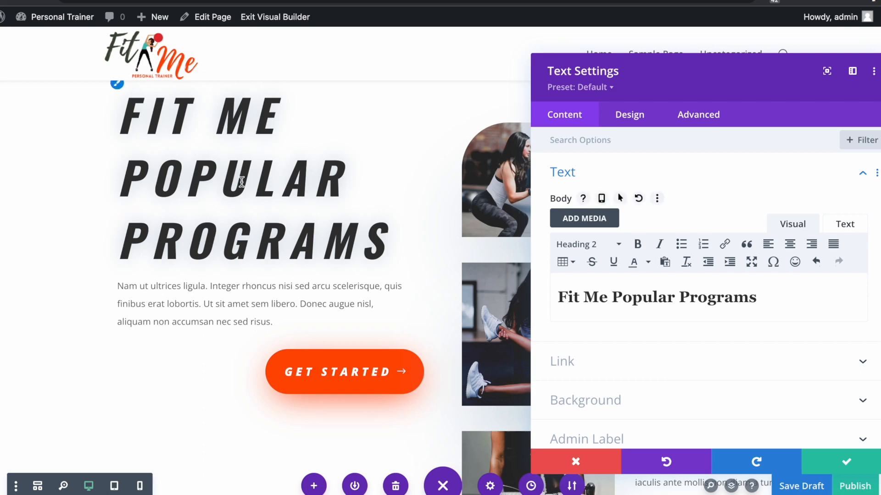
key(ctrl+a)
- Set the H2 heading text line height to 1.2em and letter spacing to 0.17em
click(623, 117)
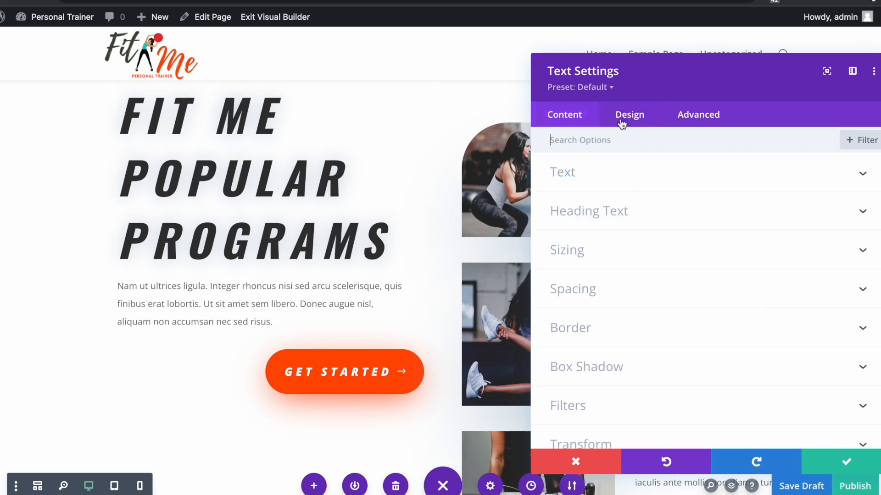
click(569, 212)
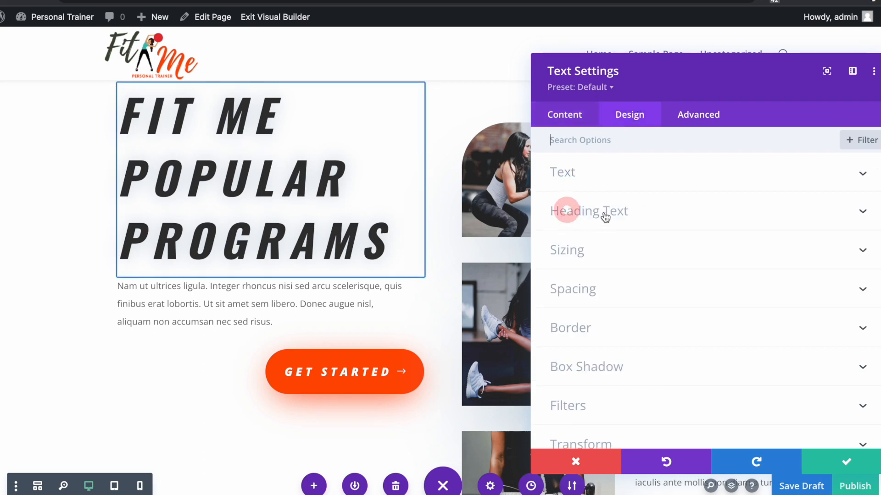
scroll(596, 213, down, 1)
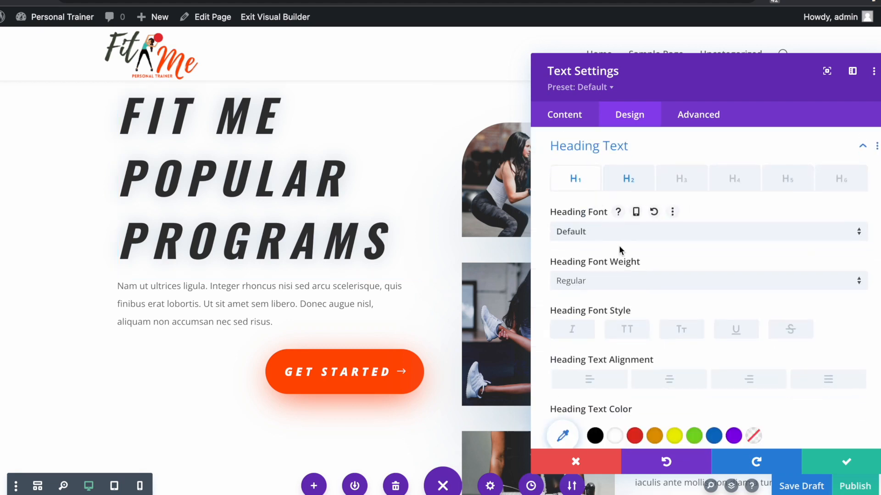
click(628, 186)
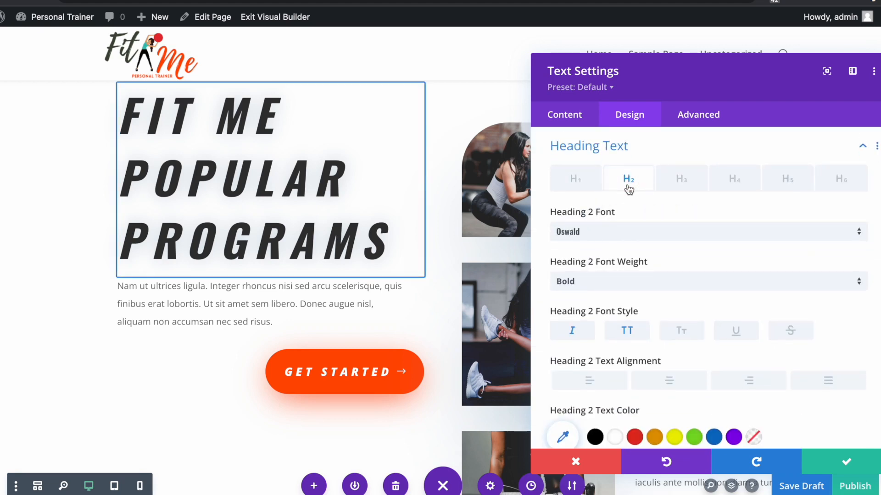
scroll(670, 289, down, 8)
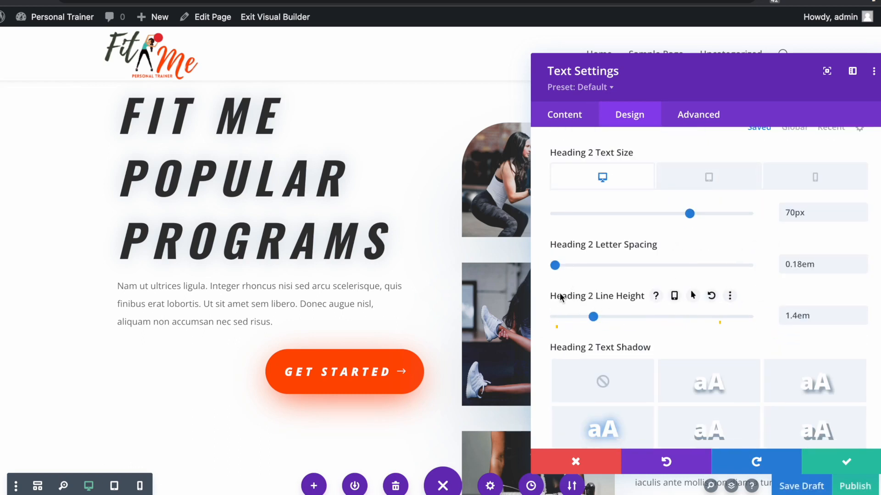
click(797, 316)
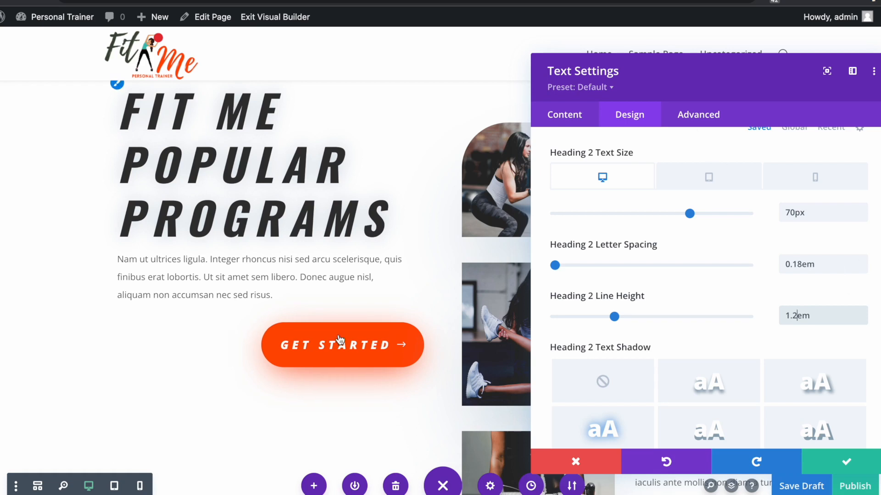
scroll(339, 343, up, 2)
click(117, 180)
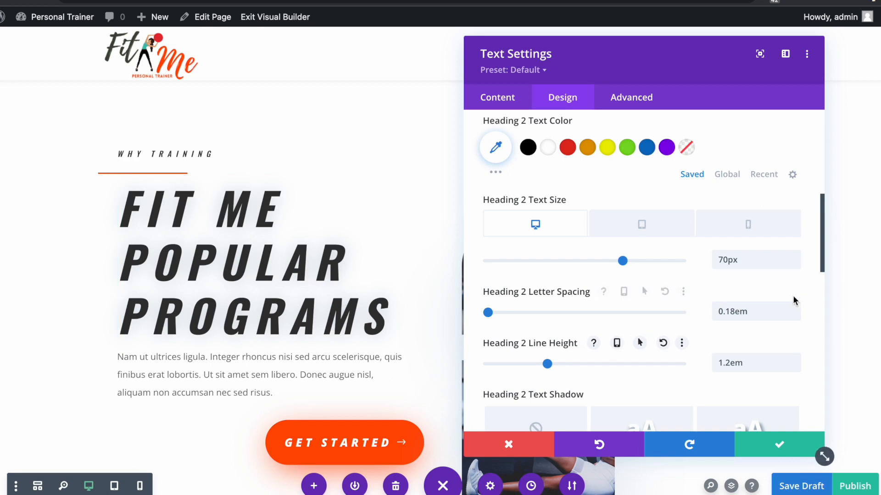
click(737, 316)
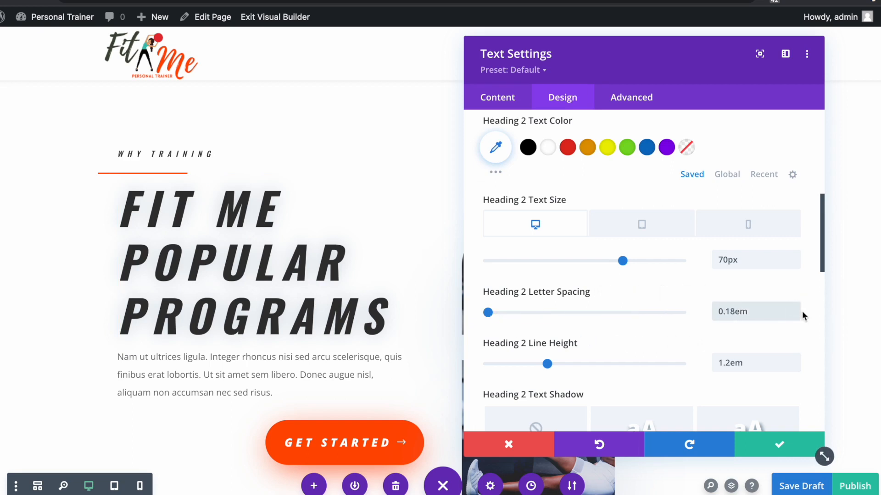
key(BackSpace)
text(7)
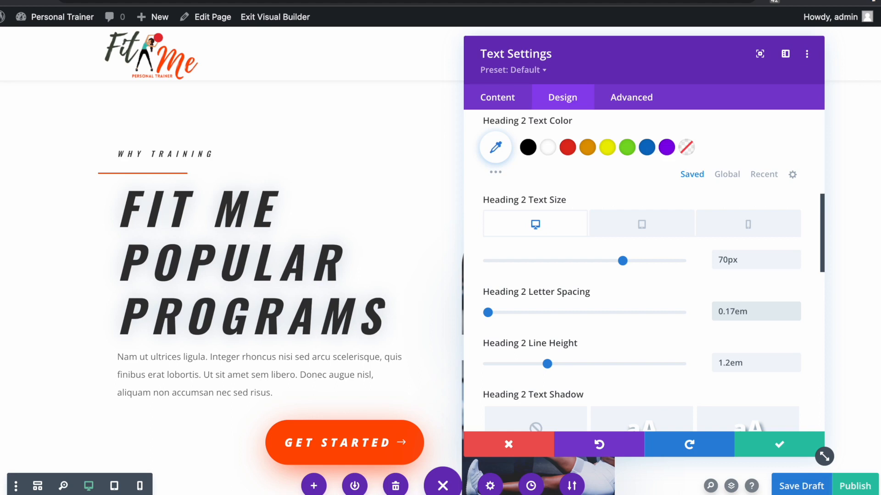
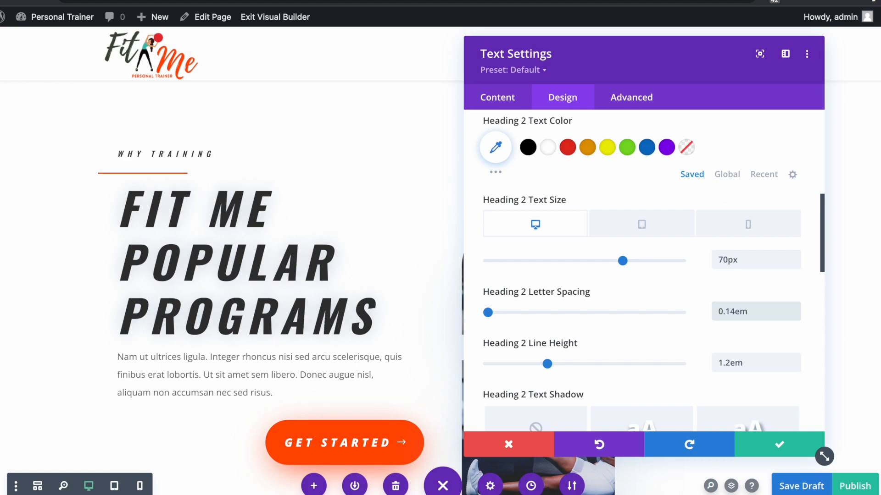
- Close the Fit Me Popular Programs heading's text settings and scroll down to the intro paragraph
click(779, 444)
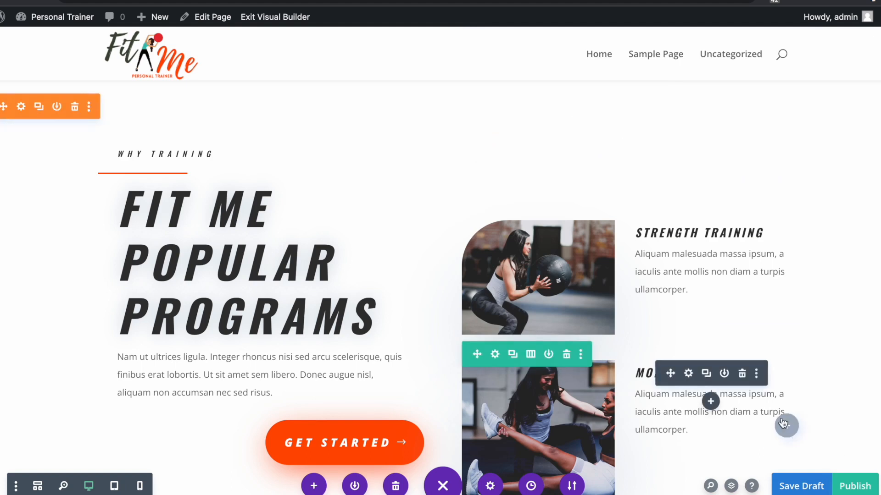
scroll(740, 376, down, 1)
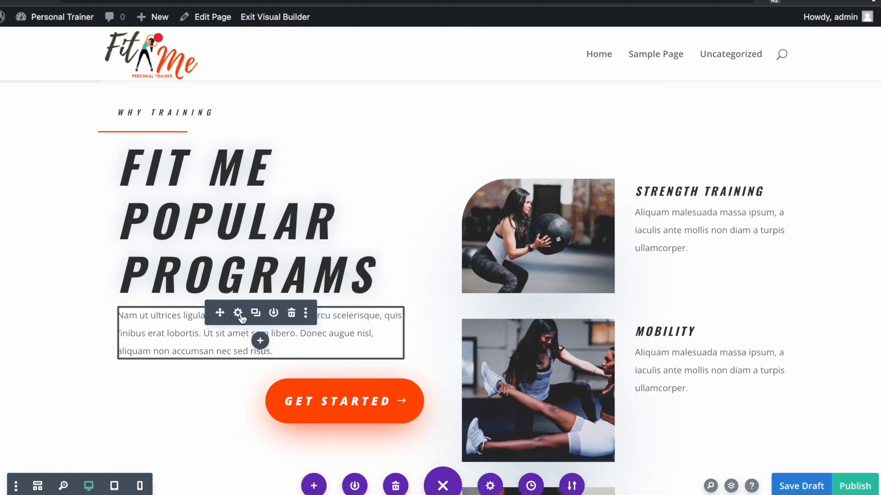
- Replace the placeholder intro paragraph with the new fitness programs text
click(237, 314)
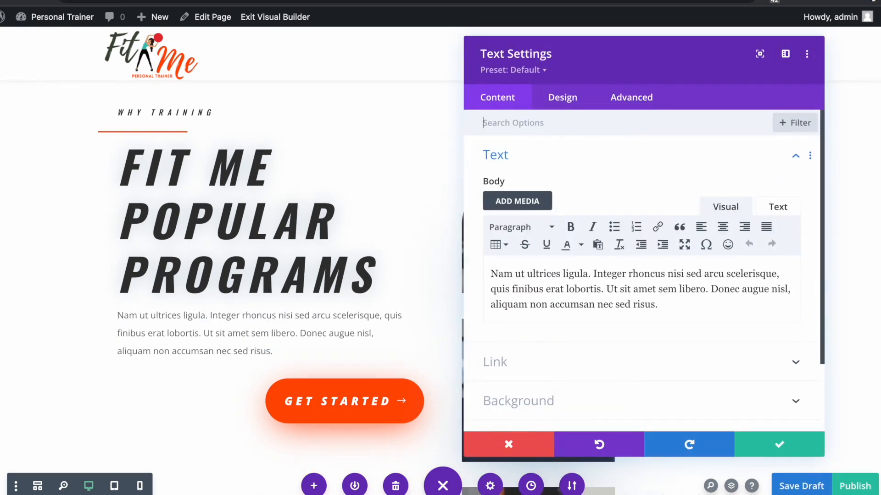
key(ctrl+a)
key(BackSpace)
right_click(494, 274)
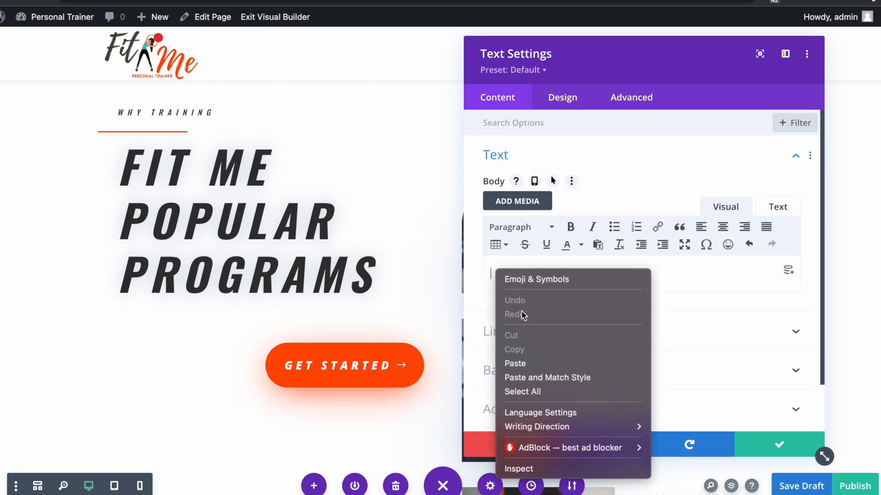
click(515, 364)
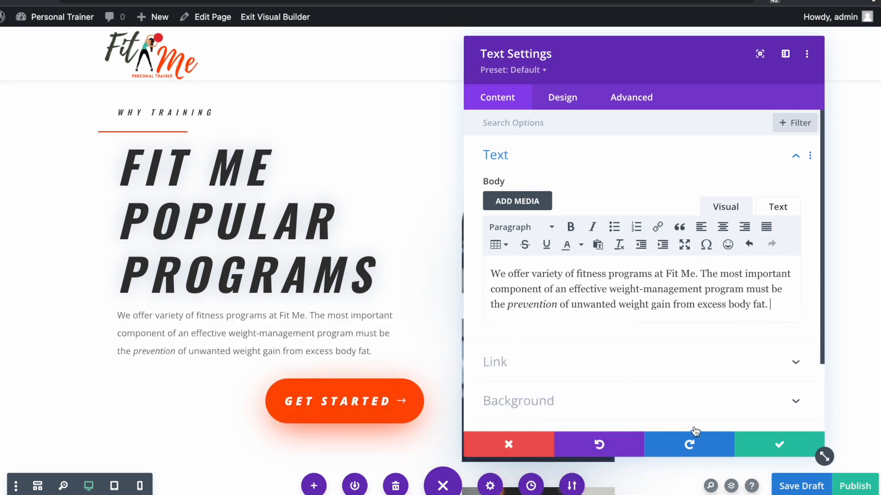
click(784, 445)
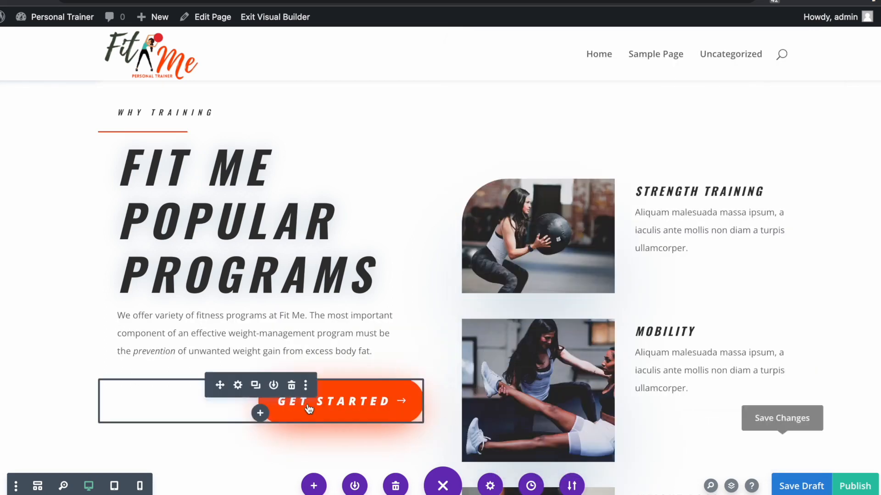
- Review the Get Started button's link, then save the new Strength Training, Mobility and Weight Loss descriptions
click(240, 390)
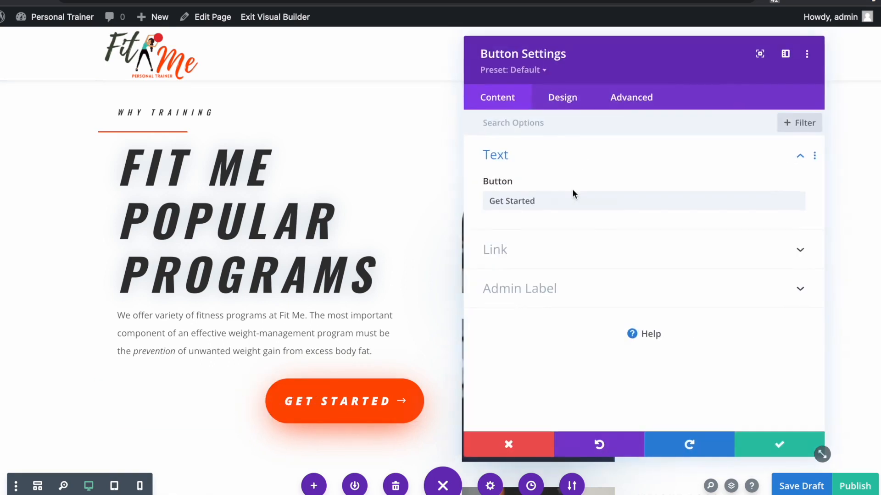
click(543, 252)
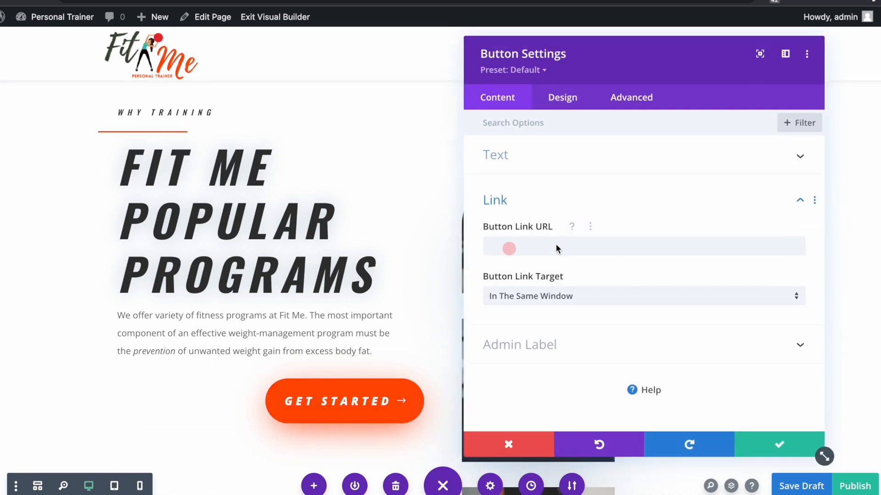
click(779, 444)
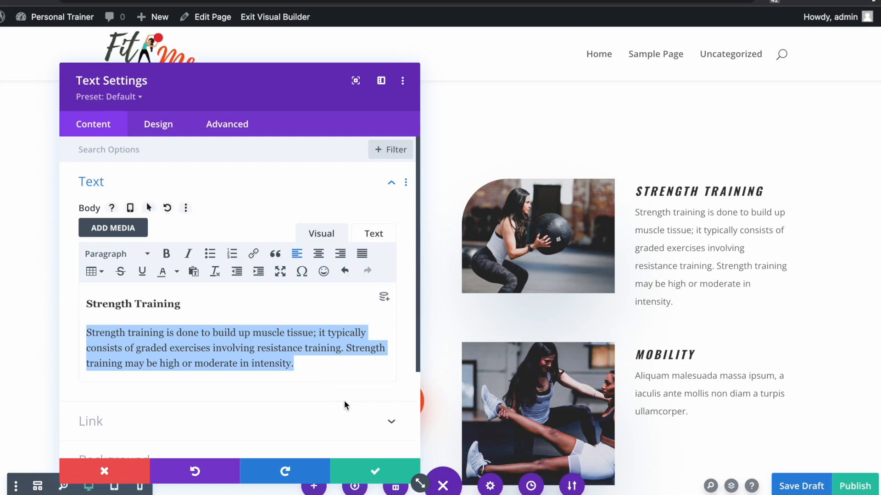
click(374, 471)
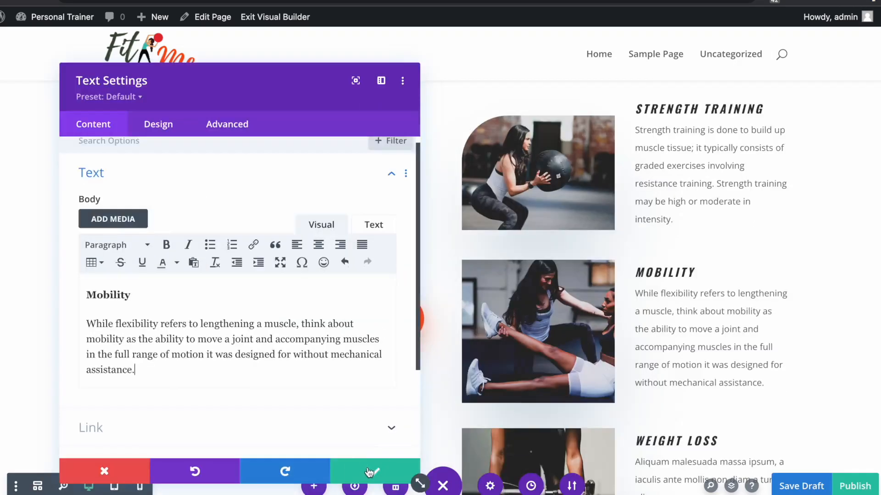
click(370, 471)
scroll(709, 348, down, 3)
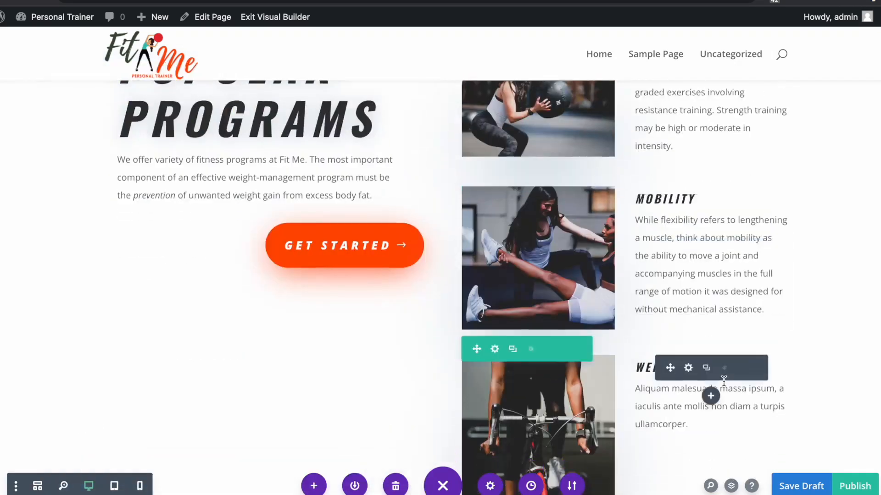
click(688, 321)
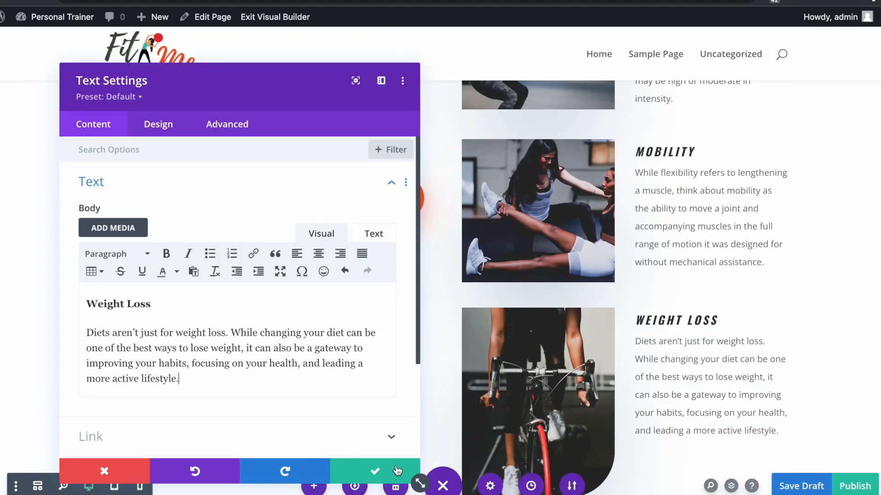
click(373, 472)
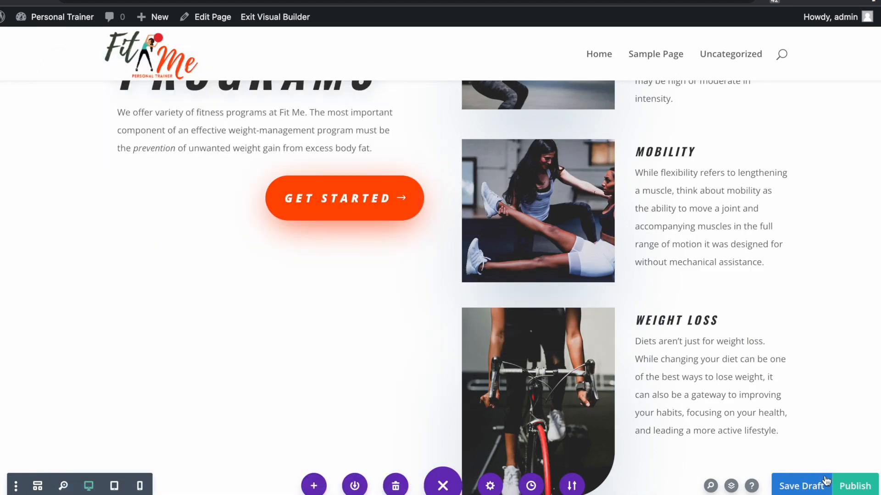
- Save the page as a draft and scroll down past Popular Programs to Client Testimonials
click(799, 486)
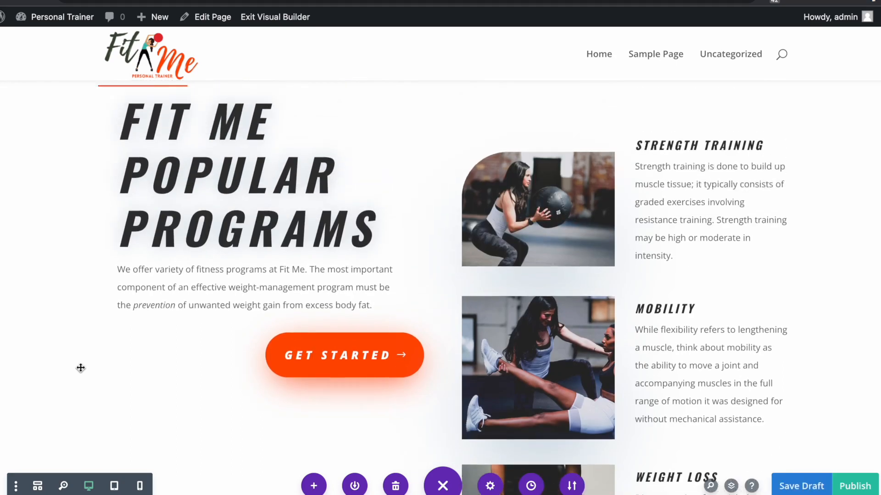
scroll(80, 368, down, 10)
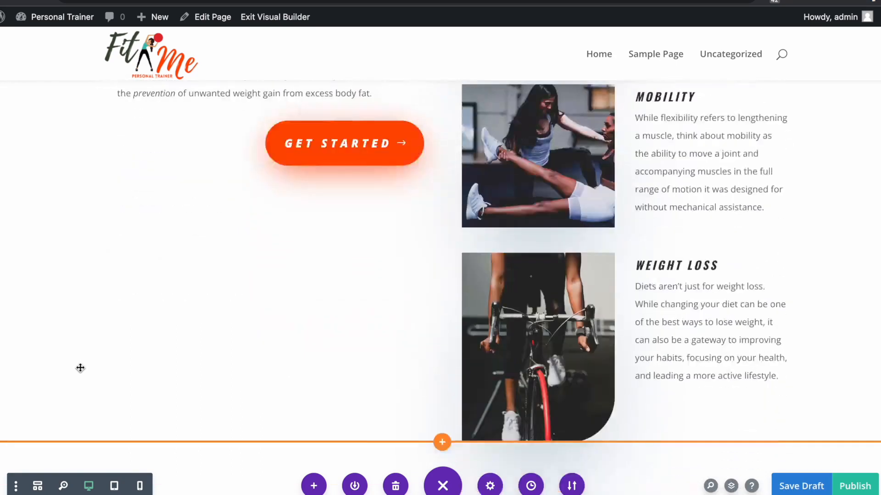
scroll(80, 368, down, 3)
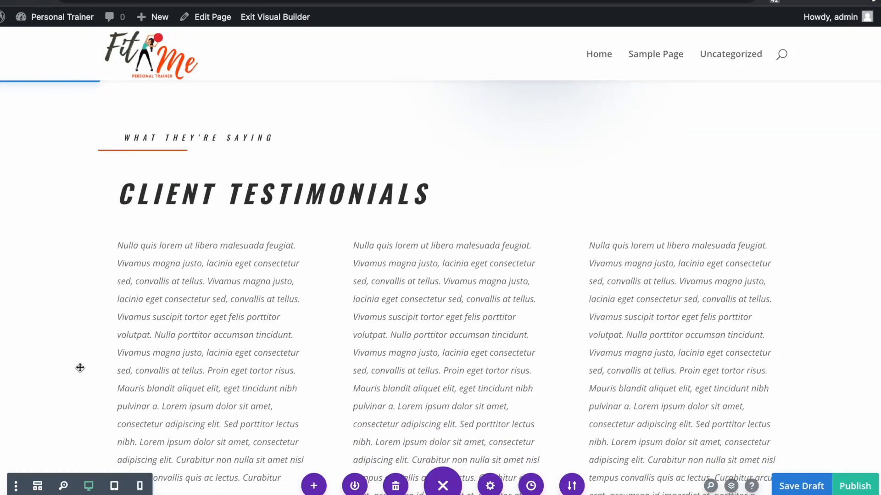
scroll(80, 368, down, 1)
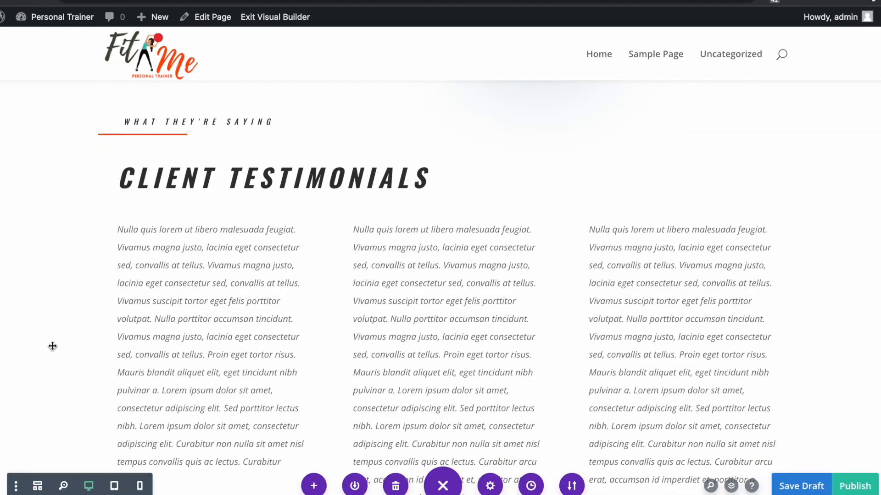
scroll(48, 347, down, 1)
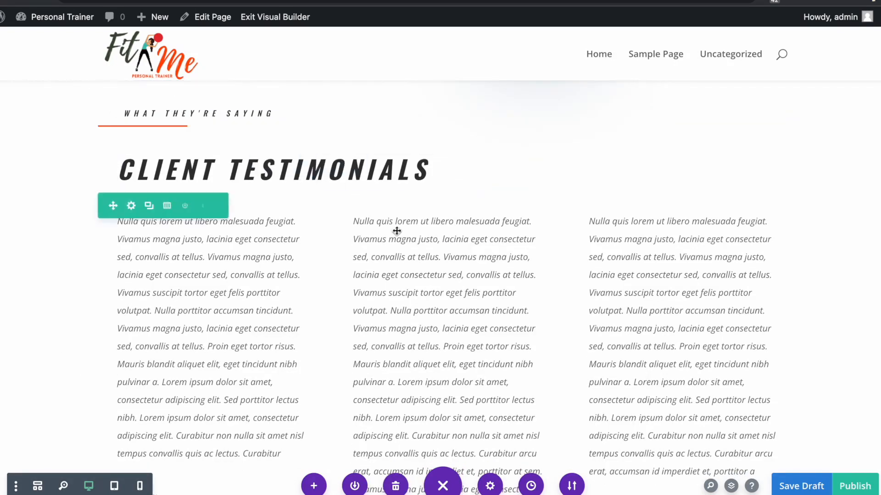
scroll(356, 314, down, 3)
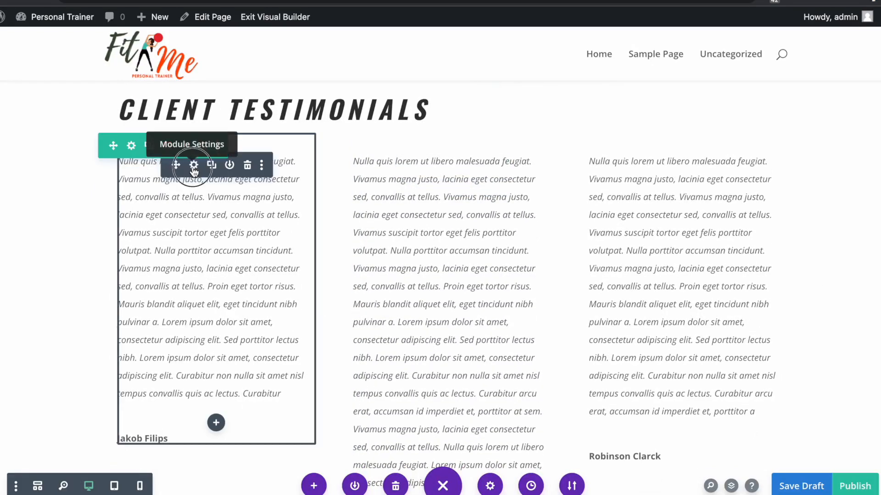
- Open the first testimonial's settings and move the panel clear of the testimonials
click(194, 166)
drag(256, 94, 682, 59)
scroll(632, 316, down, 6)
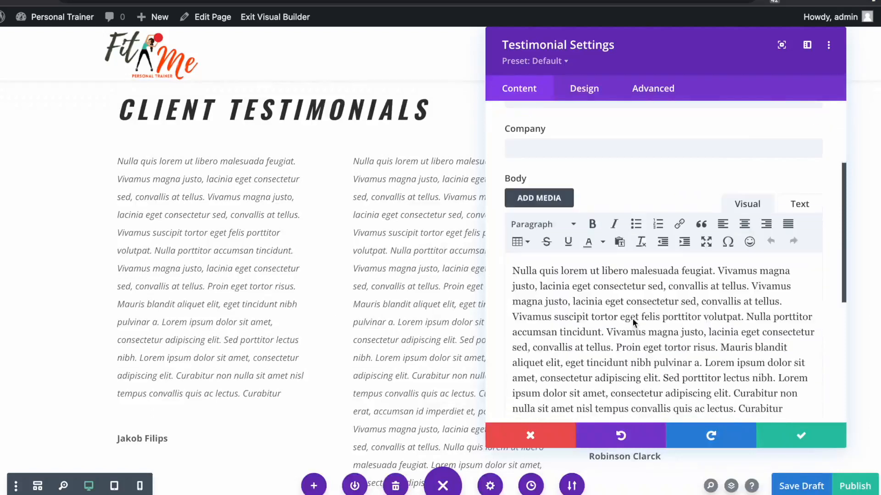
scroll(667, 290, up, 2)
scroll(665, 212, up, 4)
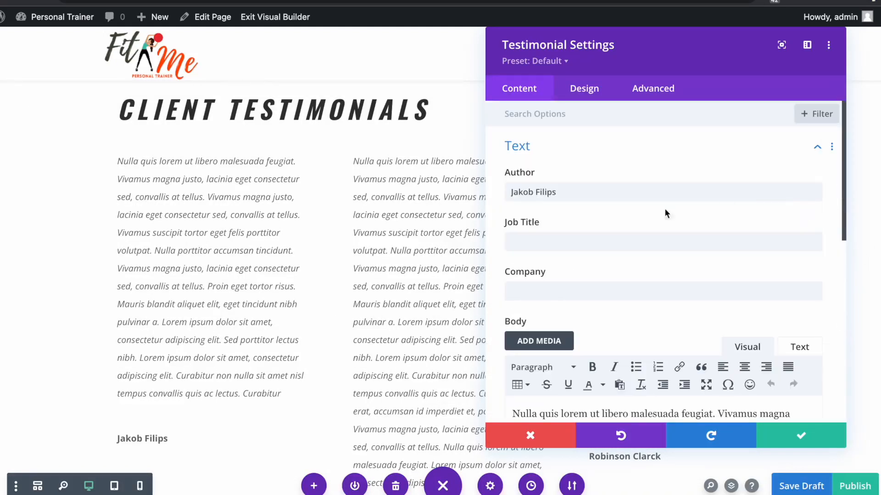
scroll(601, 321, down, 6)
scroll(667, 292, up, 2)
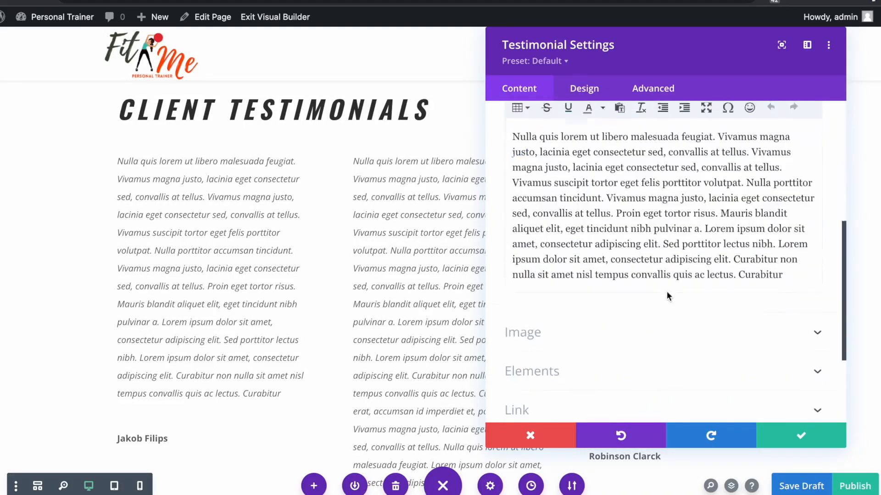
- Replace the lorem ipsum body with the two-paragraph client testimonial and expand the Image options
drag(775, 351, 476, 210)
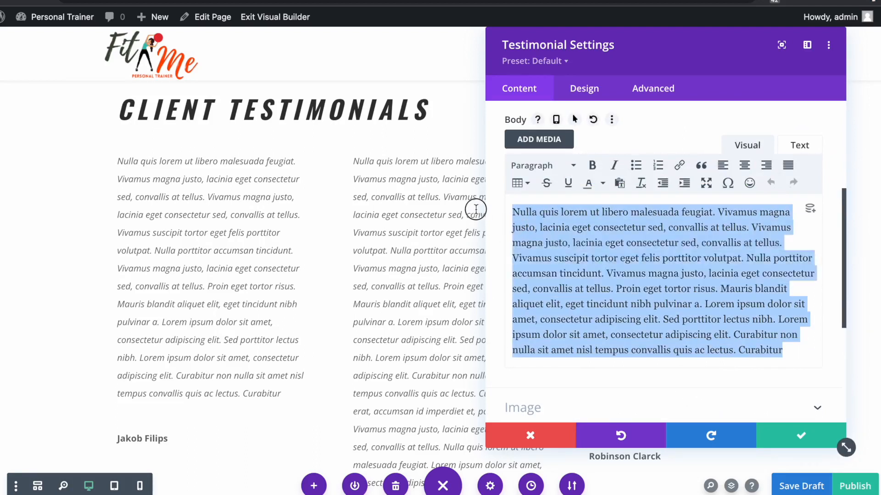
key(BackSpace)
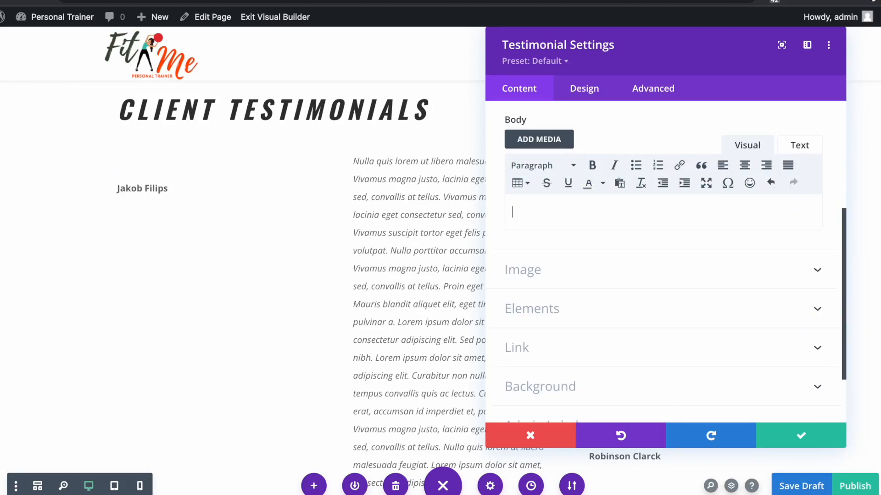
text(I heard about Gale from a family member and am so glad I started. I always wanted to try a personal trainer but didn’t want to pay on top of a gym membership and be in the gym with everyone else.)
key(Return)
right_click(514, 264)
click(565, 356)
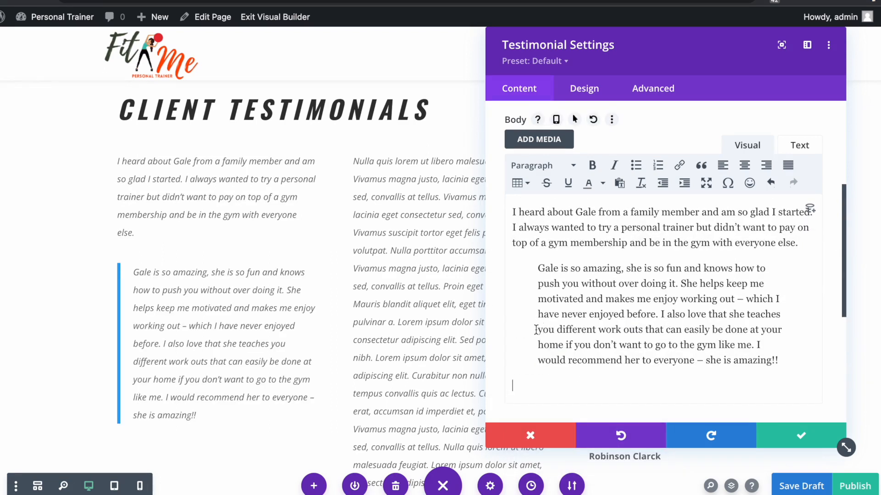
scroll(632, 324, down, 5)
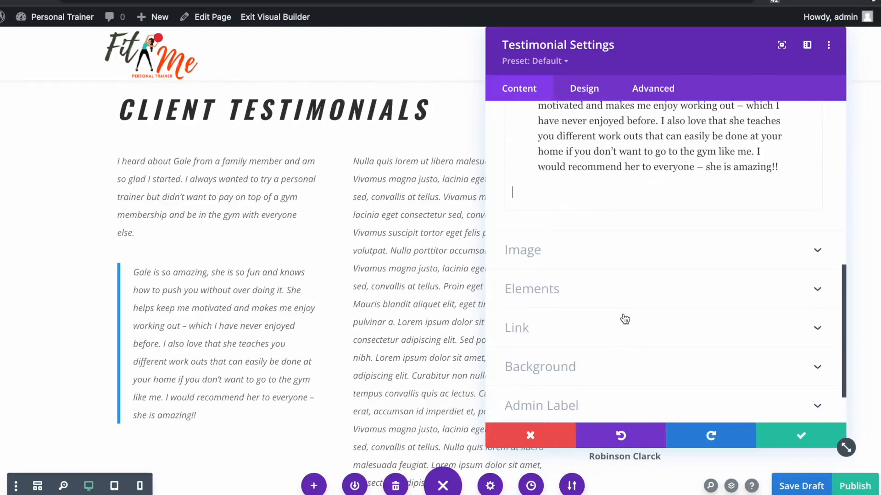
click(529, 243)
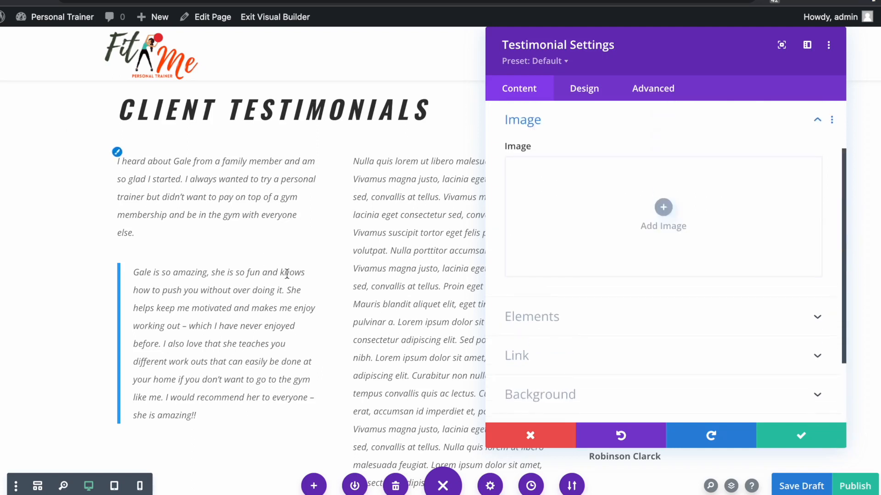
- Upload three portrait photos and set the woman's portrait as the first testimonial's image
click(663, 207)
click(178, 78)
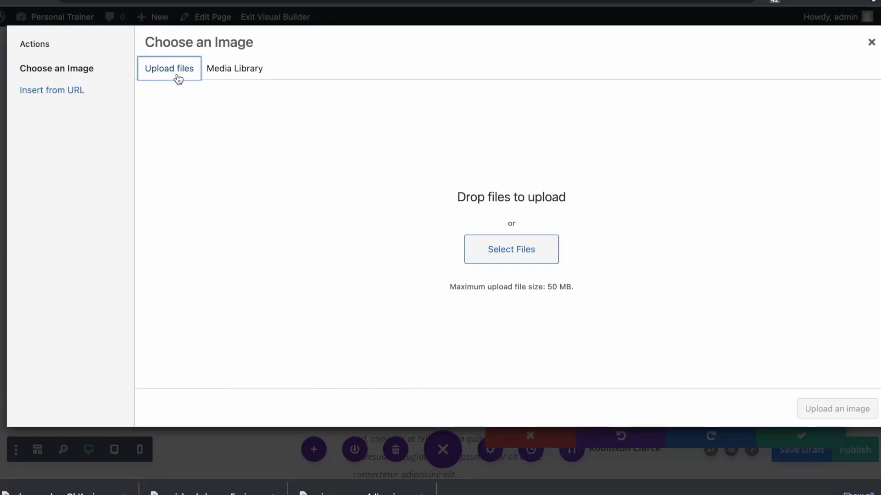
click(511, 256)
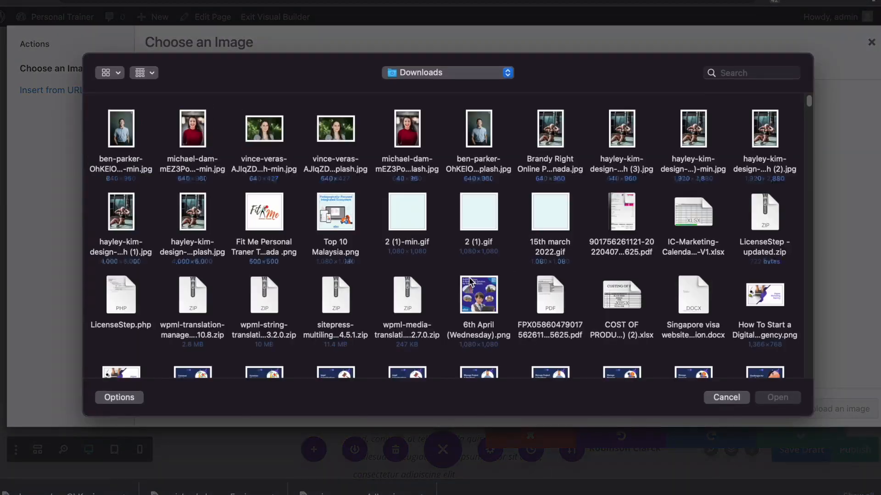
drag(264, 145, 110, 126)
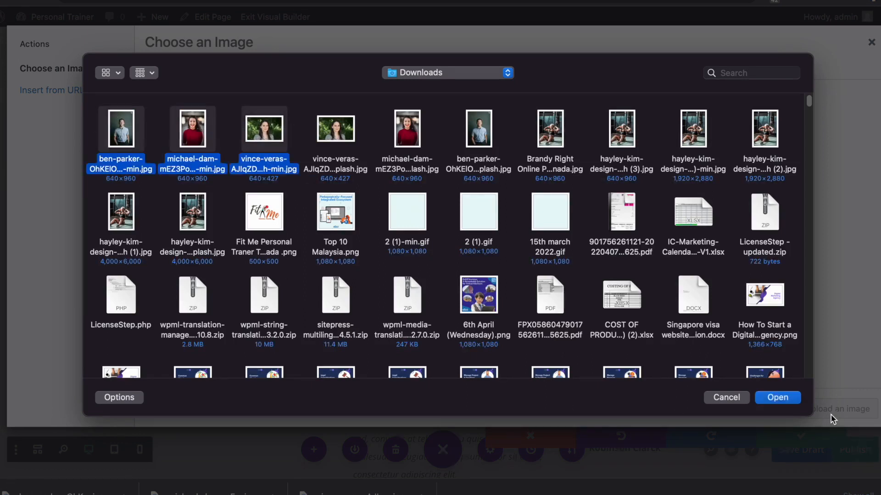
click(779, 398)
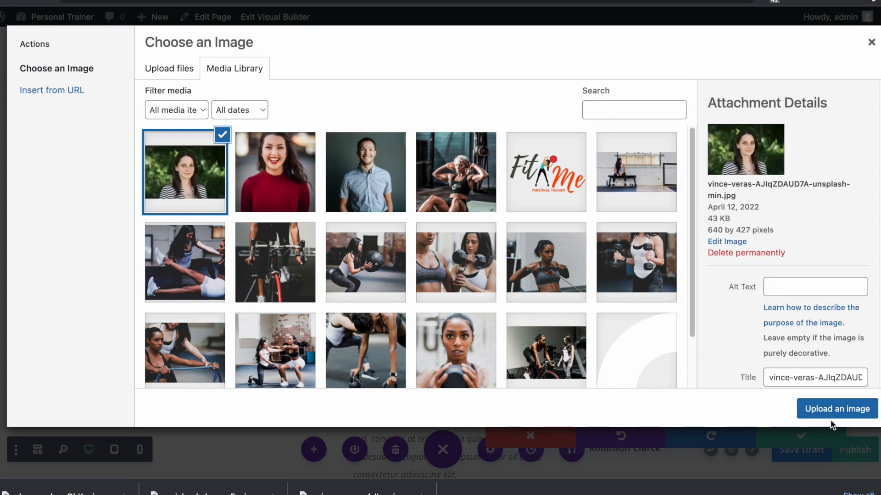
click(835, 409)
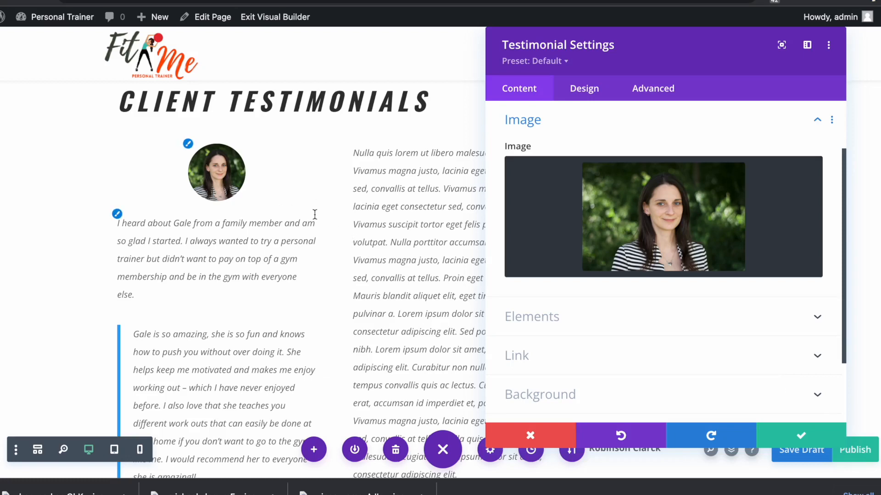
click(825, 439)
- Replace the first testimonial's author field with the client's name and save
scroll(286, 324, down, 2)
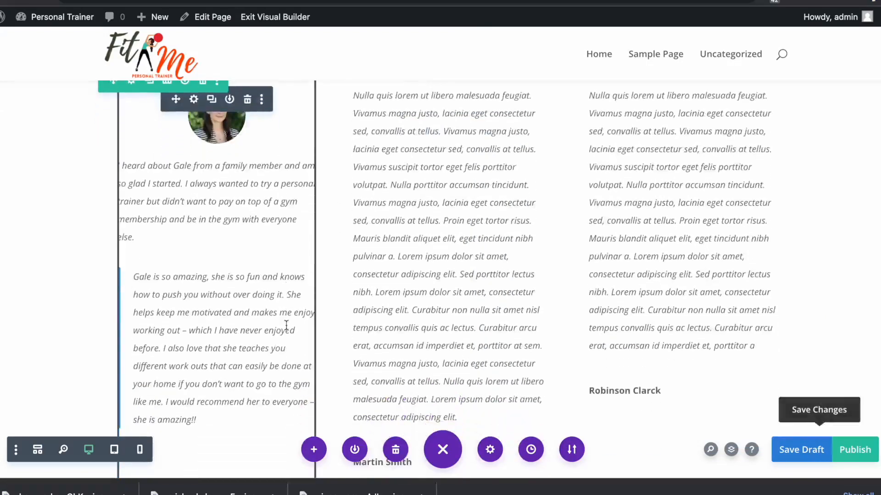
scroll(285, 325, down, 2)
scroll(271, 353, up, 2)
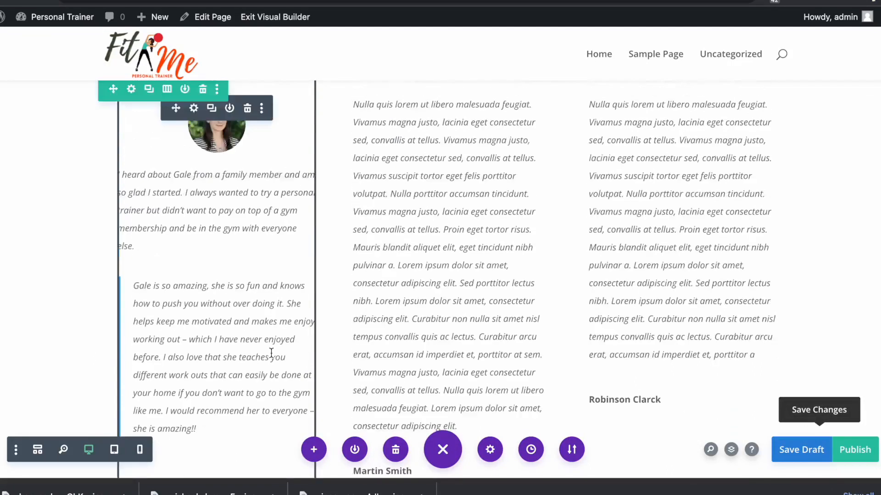
click(193, 105)
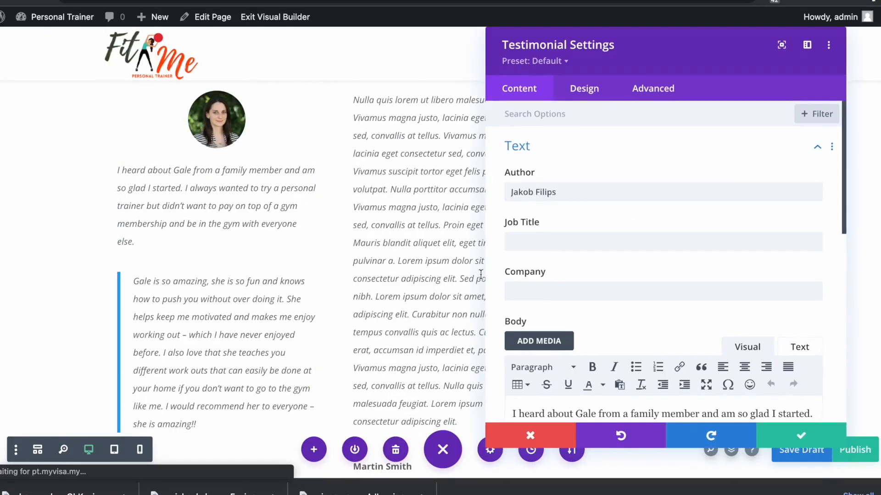
triple_click(663, 192)
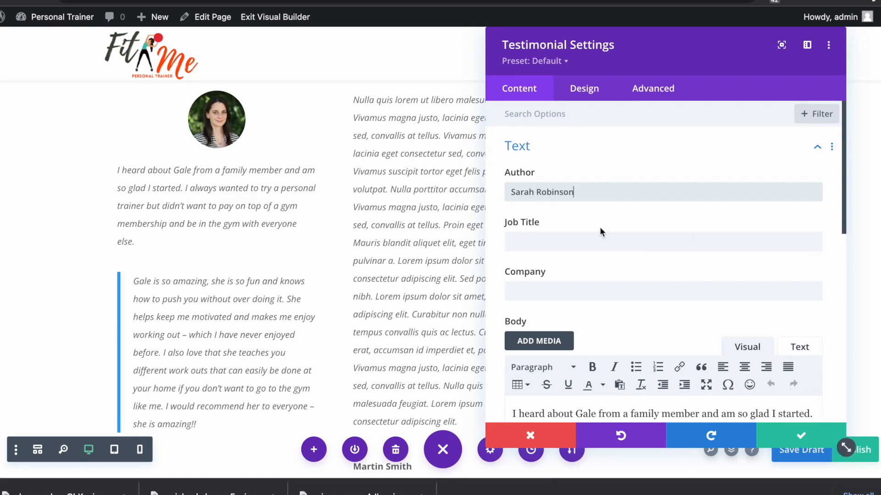
click(800, 436)
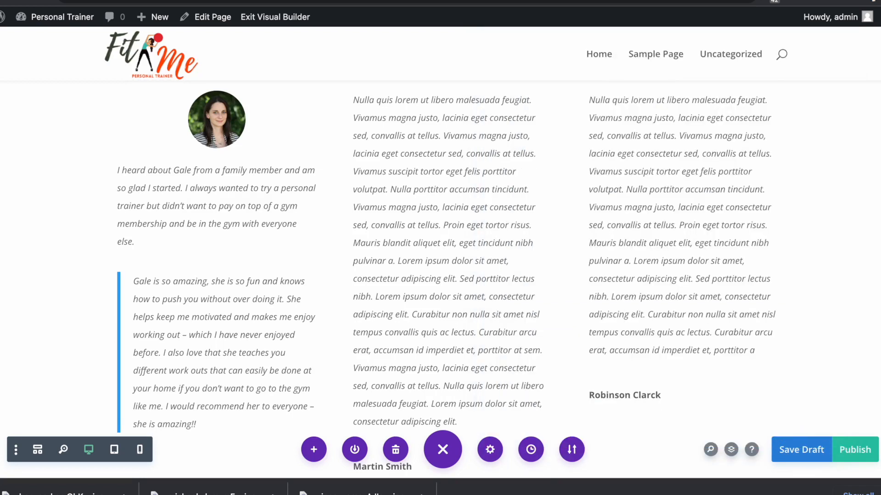
- Replace the middle testimonial's placeholder body with the pasted client review
click(879, 494)
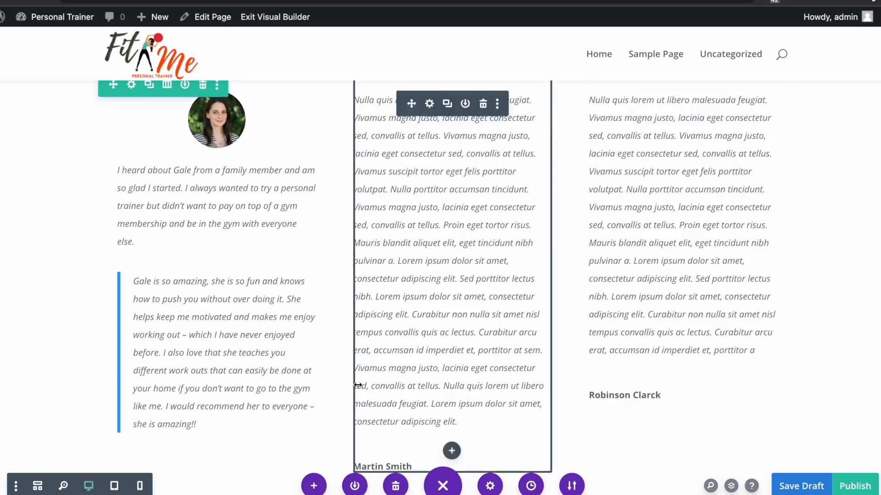
scroll(358, 386, up, 1)
click(429, 145)
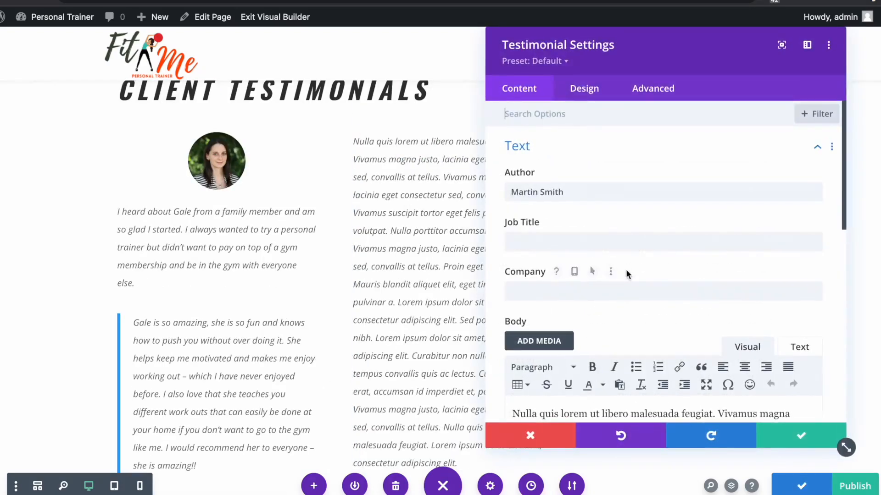
scroll(681, 360, down, 5)
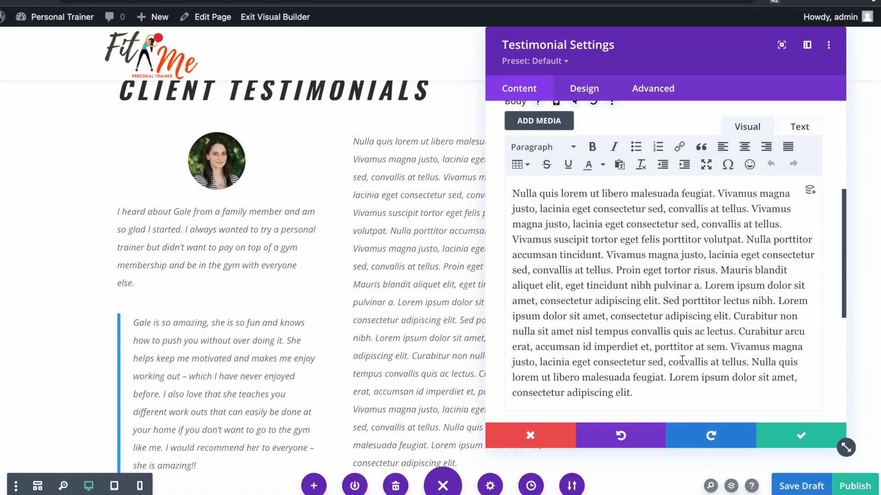
key(ctrl+a)
key(BackSpace)
right_click(624, 213)
click(665, 317)
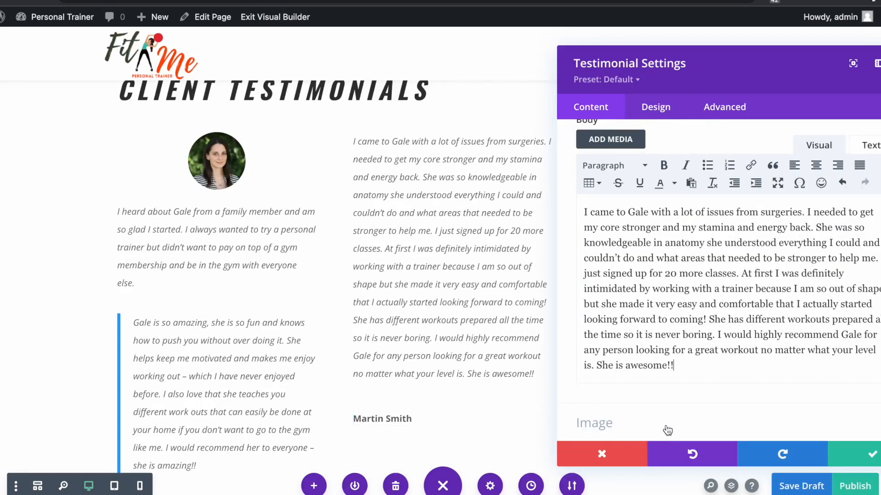
- Give the middle testimonial the blue-shirted man's photo from the Media Library and save the draft
scroll(592, 358, down, 6)
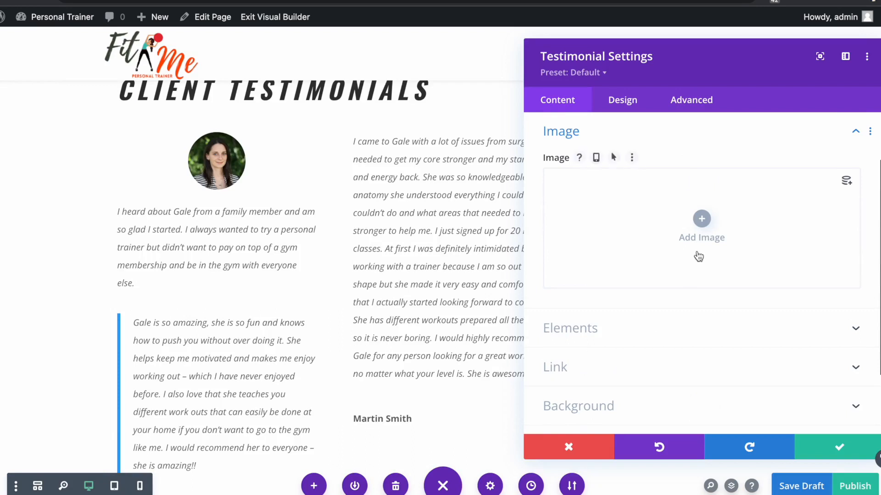
click(702, 220)
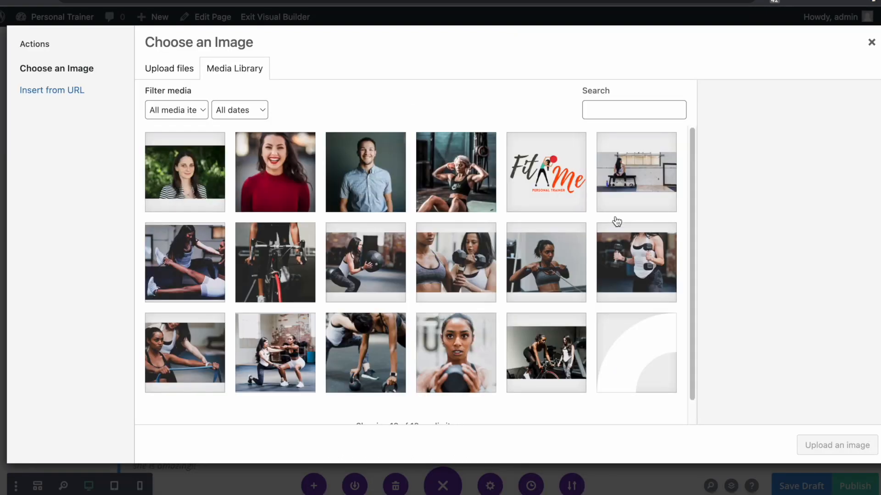
click(373, 174)
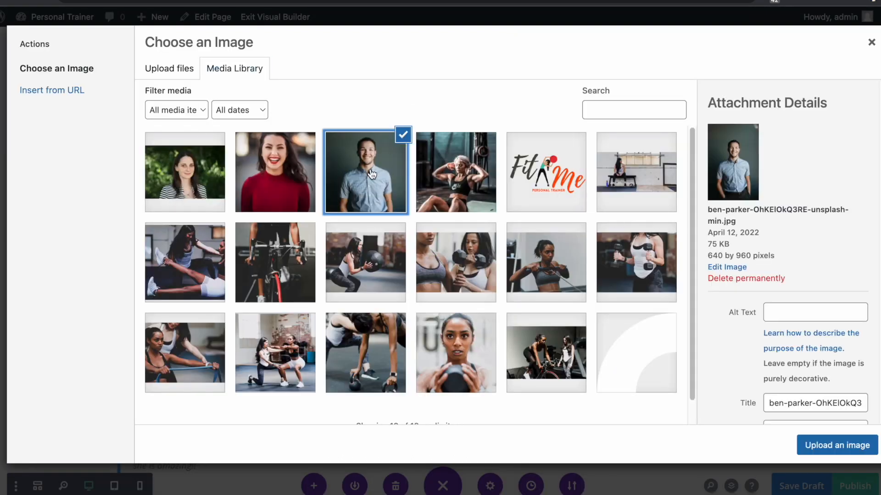
click(819, 452)
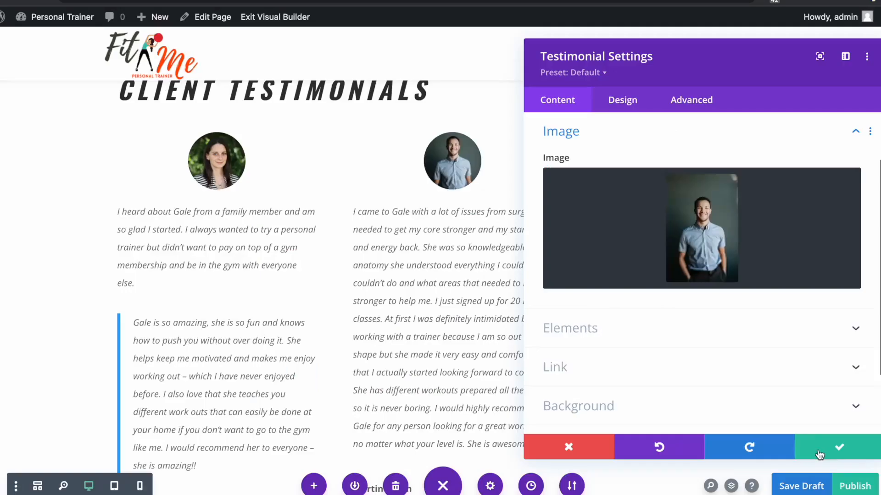
click(829, 448)
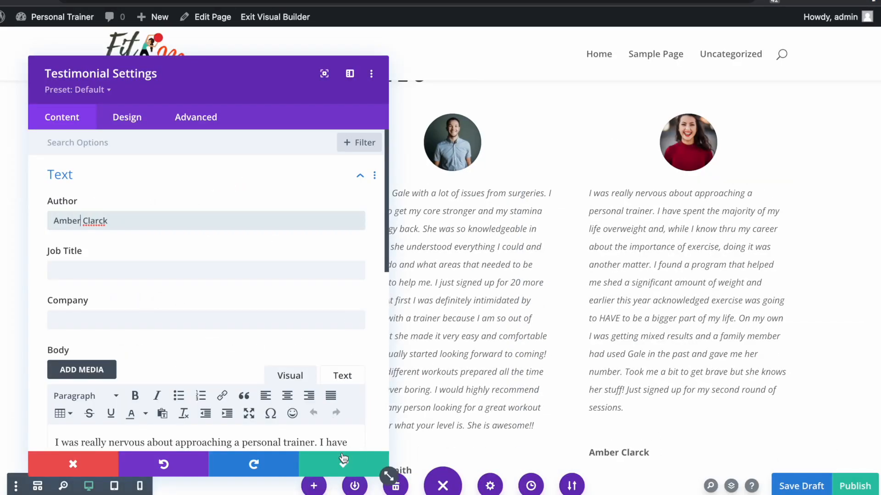
click(334, 470)
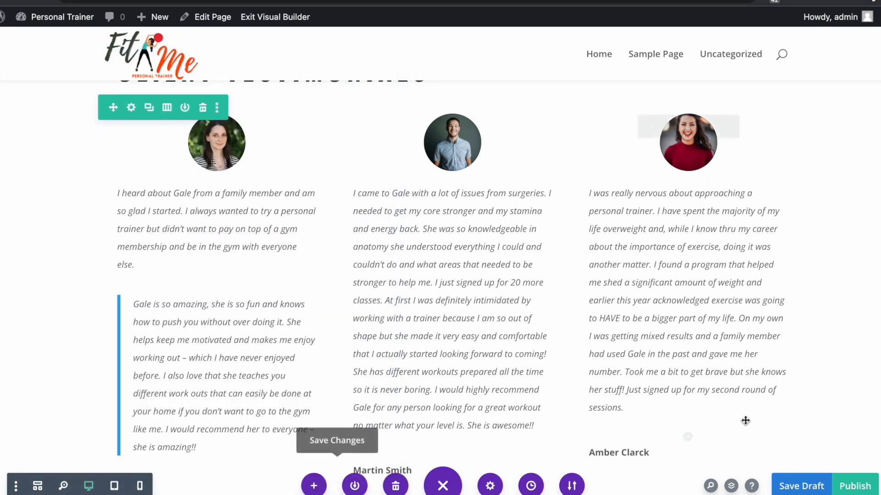
click(788, 481)
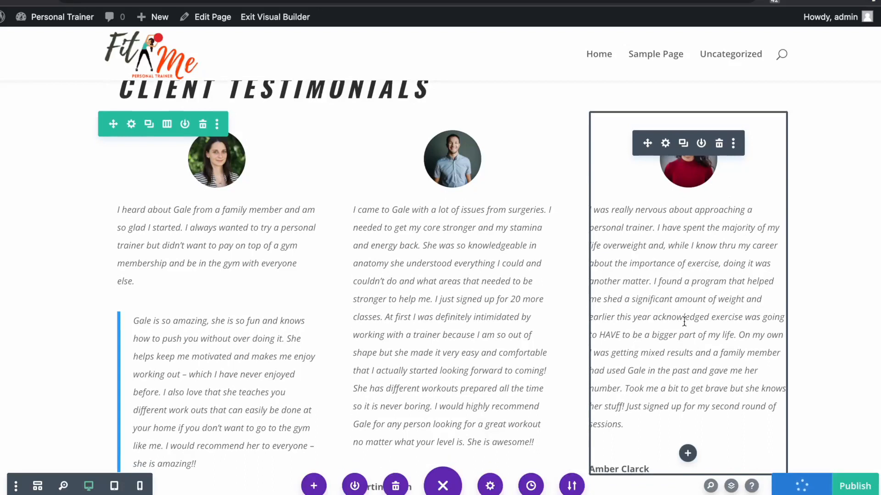
- Open the first testimonial's settings and select its indented quote paragraph
scroll(579, 341, down, 5)
scroll(579, 340, up, 2)
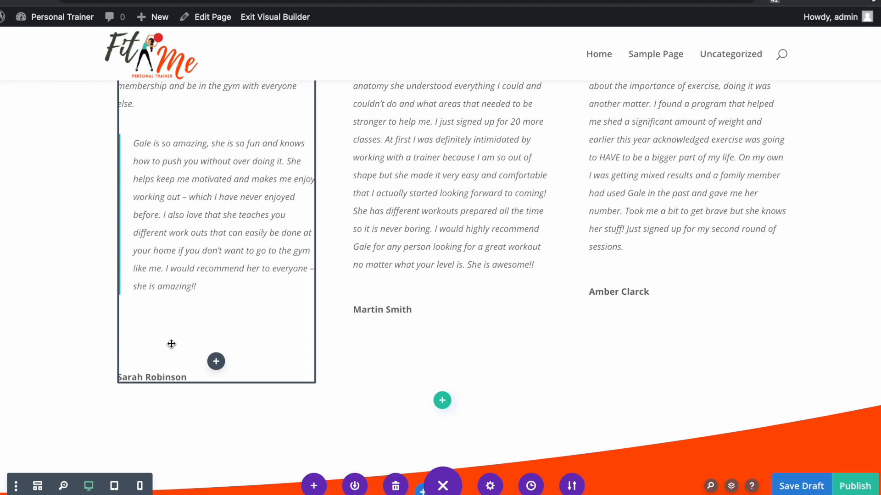
scroll(165, 326, up, 4)
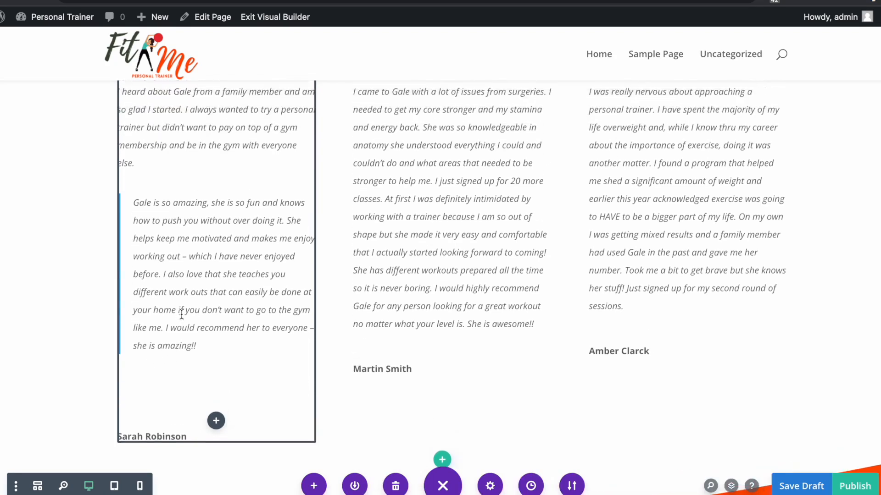
click(193, 99)
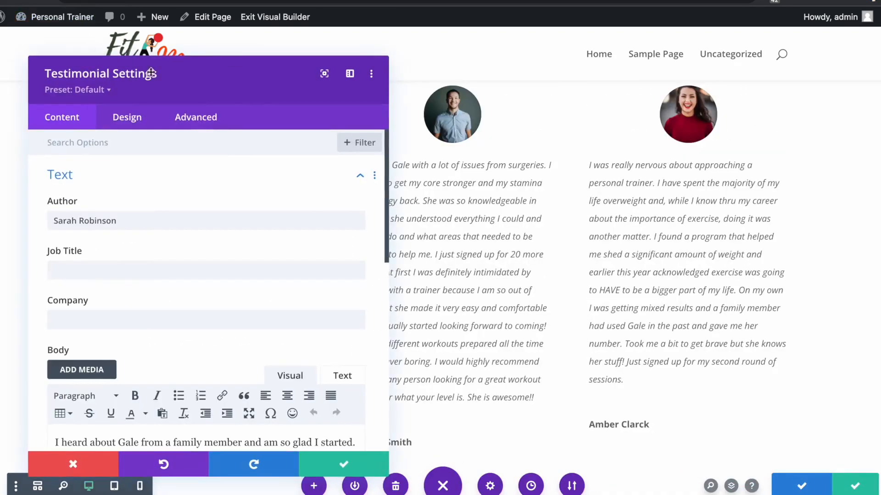
drag(181, 63, 657, 44)
scroll(688, 229, down, 7)
drag(802, 269, 563, 171)
scroll(679, 192, up, 2)
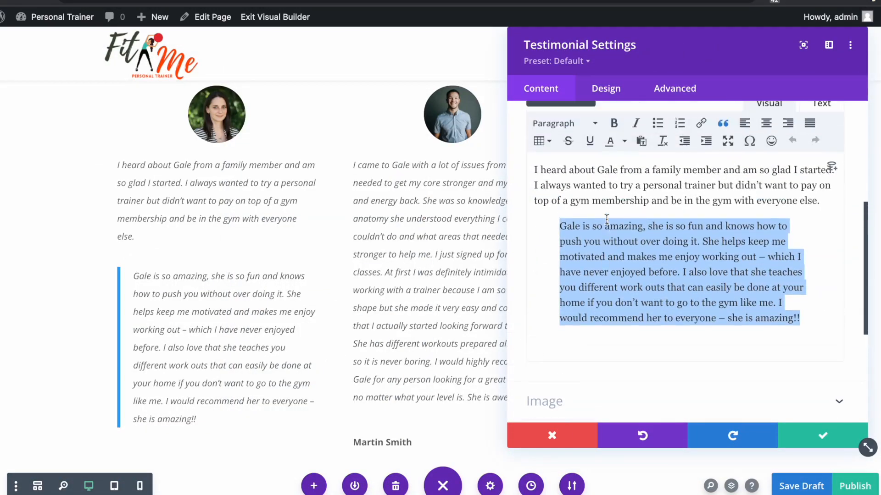
- Remove the blockquote indent, delete the trailing empty line, and save the draft
click(703, 136)
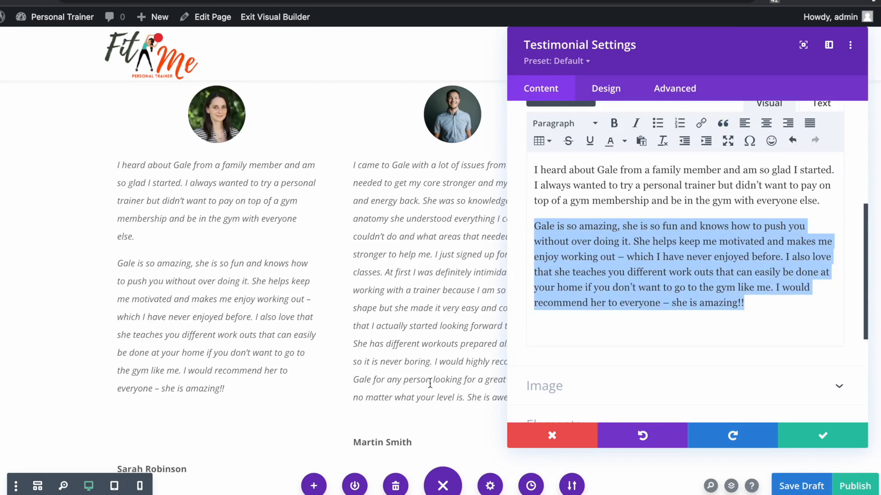
click(698, 333)
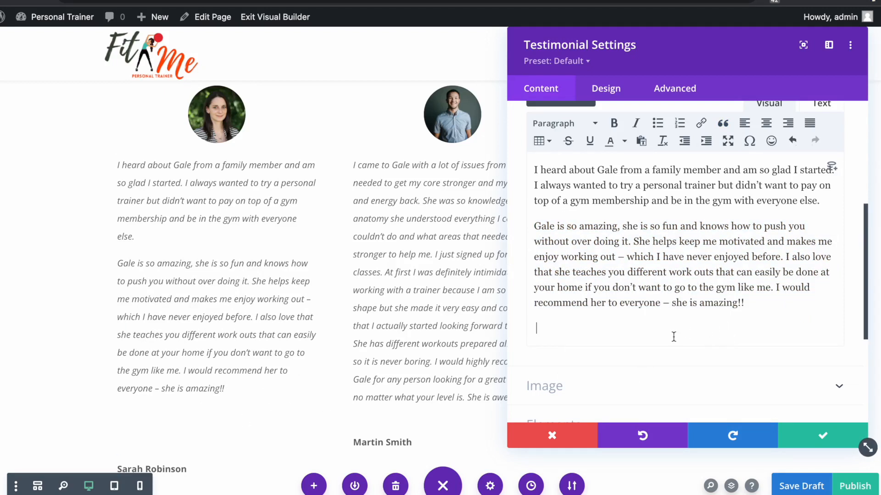
key(BackSpace)
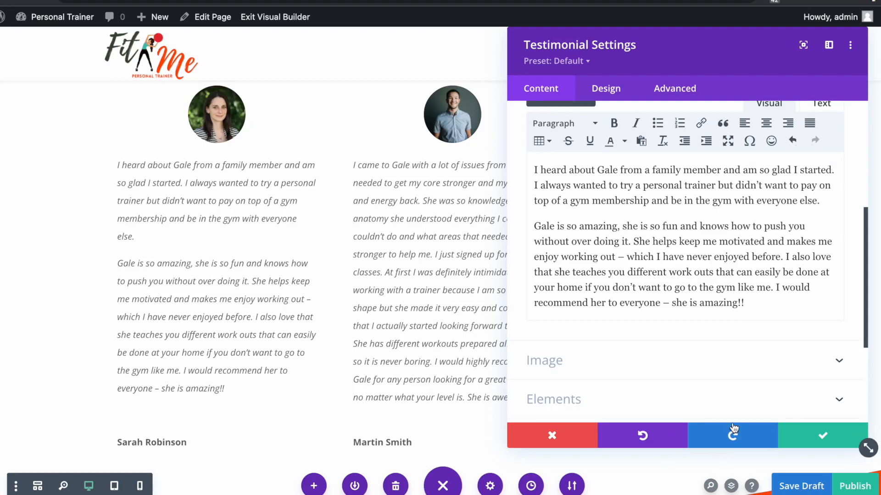
click(824, 436)
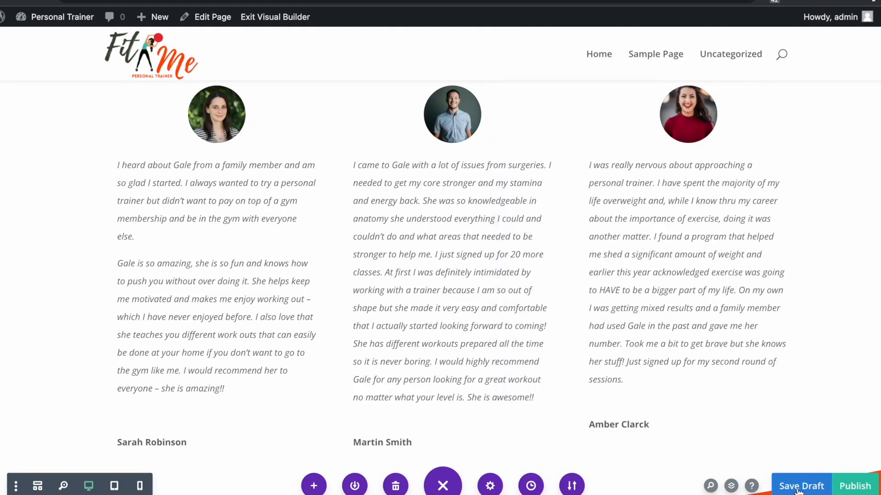
click(798, 491)
- Change the Pricing Plans intro text to 'We have taken our award-winning creative workshops and crafted them.'
scroll(834, 432, up, 2)
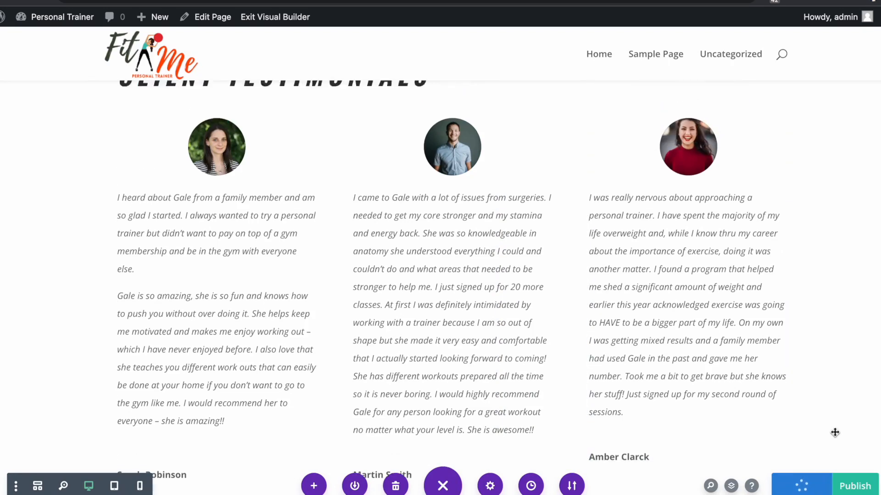
scroll(834, 433, down, 9)
scroll(853, 436, down, 5)
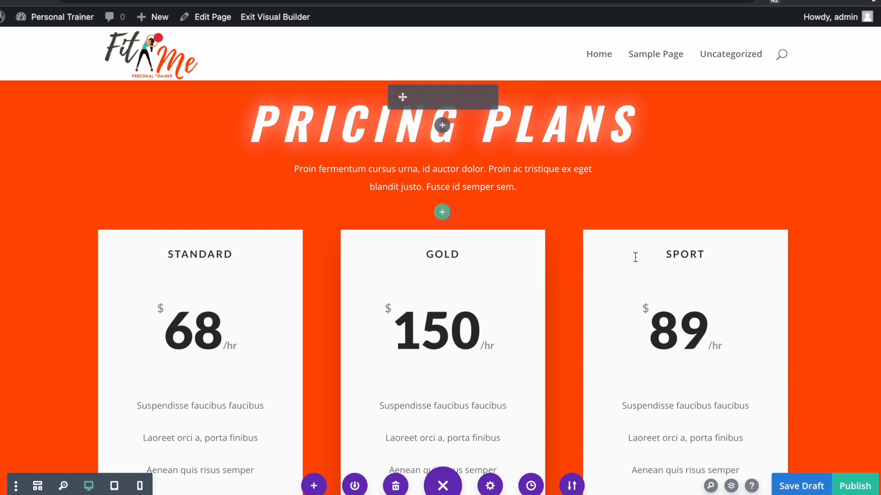
scroll(647, 294, down, 1)
scroll(510, 291, down, 2)
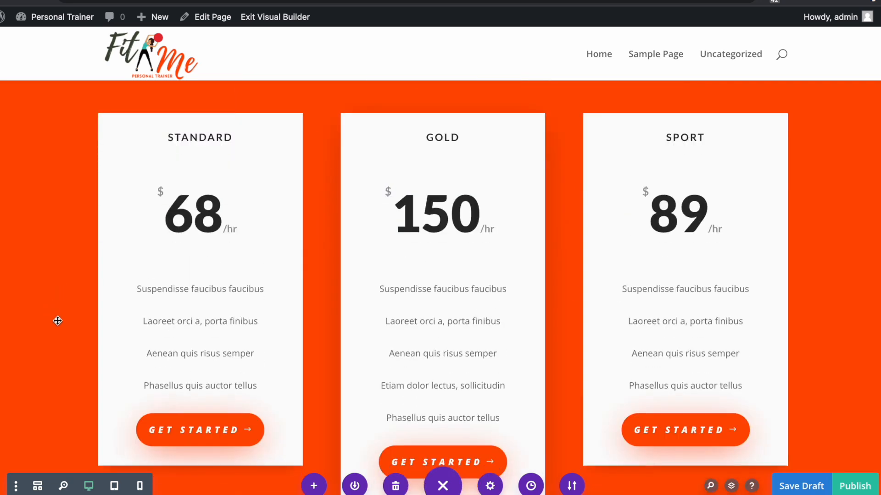
scroll(58, 321, up, 3)
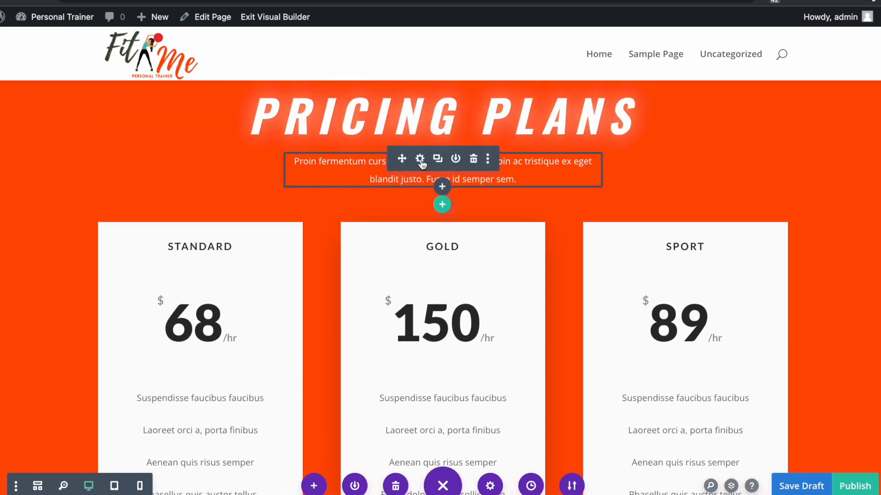
click(419, 159)
click(737, 282)
click(722, 282)
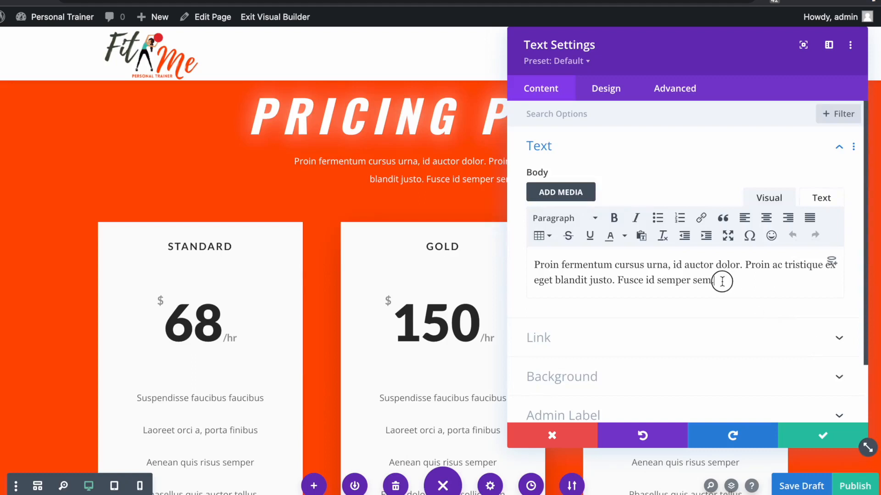
drag(722, 282, 523, 261)
text(We have taken our award-winning creative workshops and crafted them.)
click(822, 436)
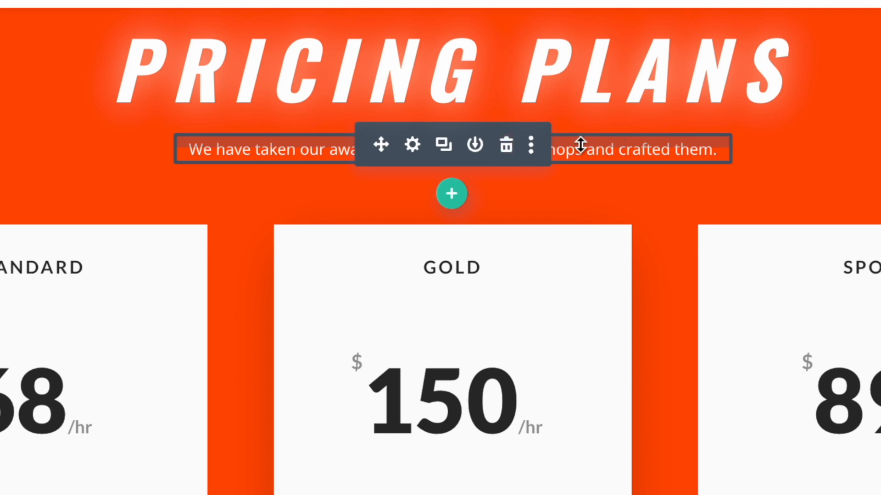
- Restore the accidentally deleted intro text module with Ctrl+Z
click(506, 148)
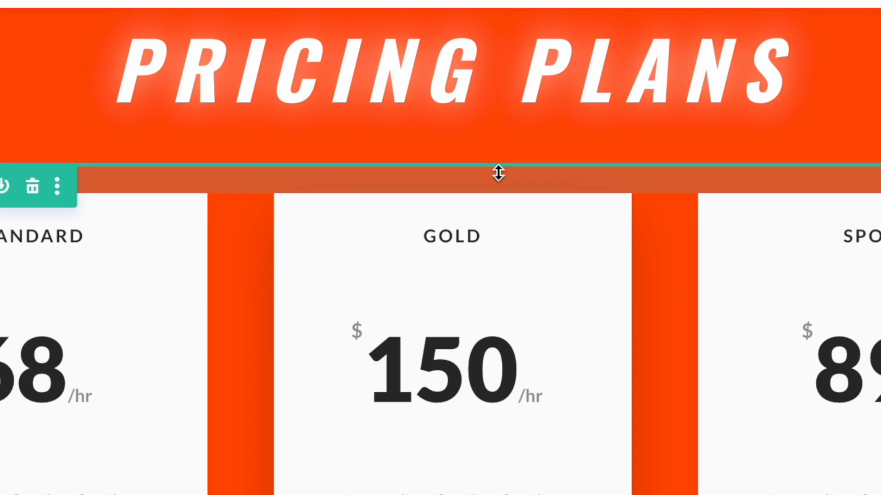
key(ctrl+z)
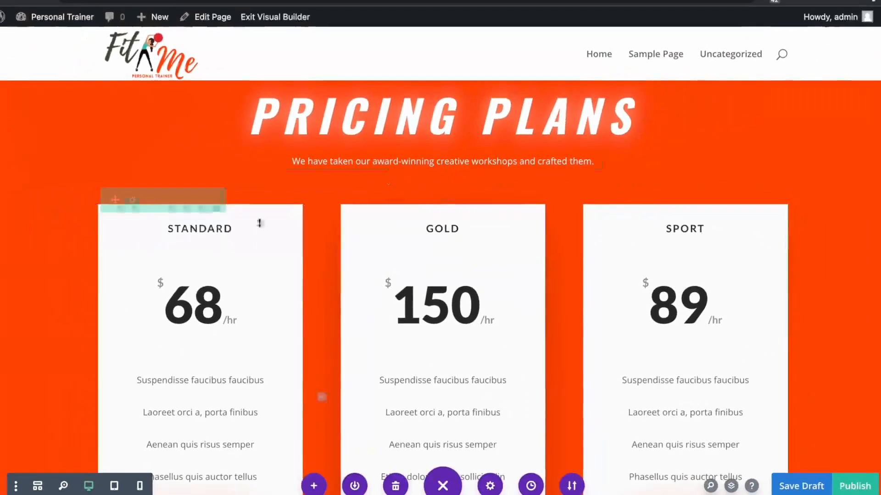
scroll(106, 340, down, 2)
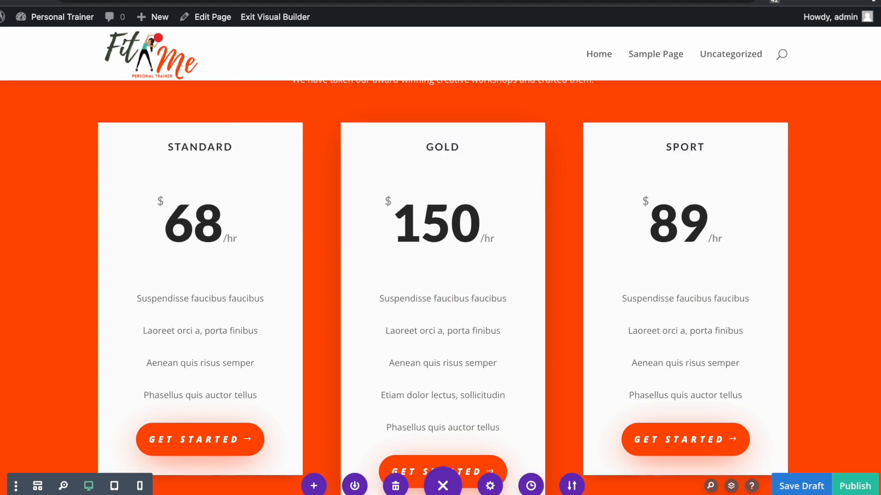
- Rename the Standard pricing card to Youth with Weekly frequency and price 99
click(176, 156)
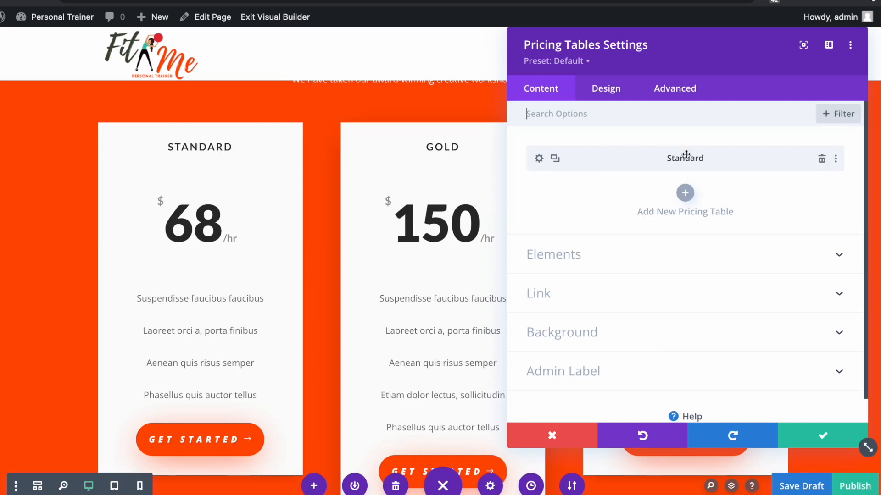
click(539, 161)
click(539, 161)
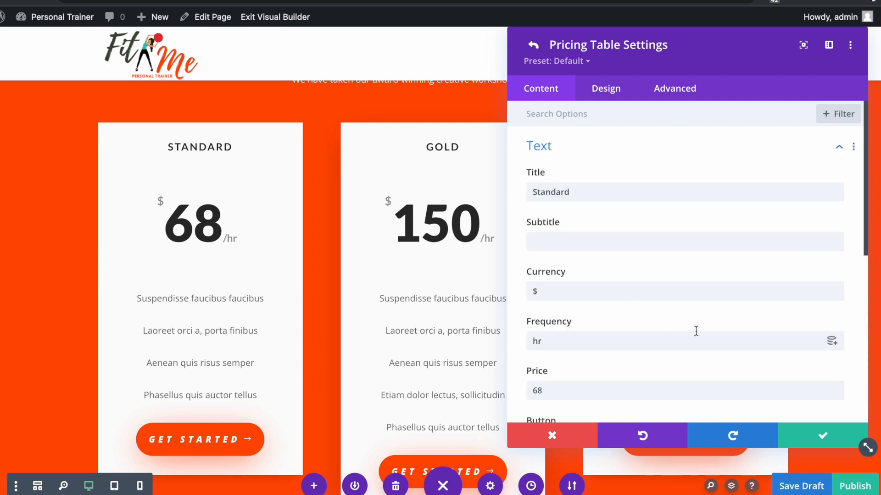
drag(605, 188, 507, 183)
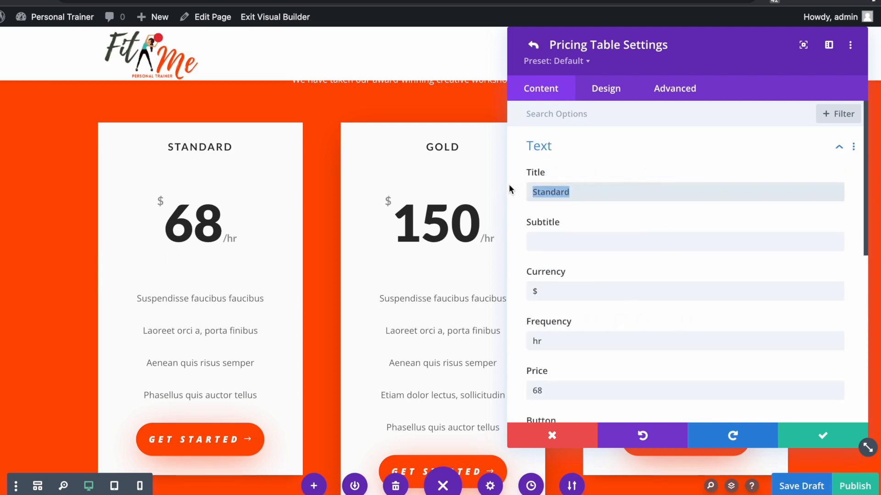
text(Youth)
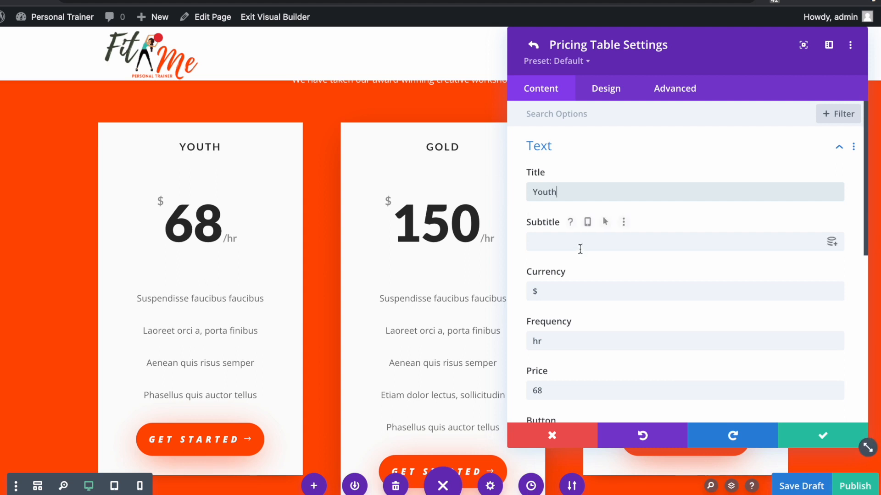
scroll(572, 281, down, 1)
double_click(535, 308)
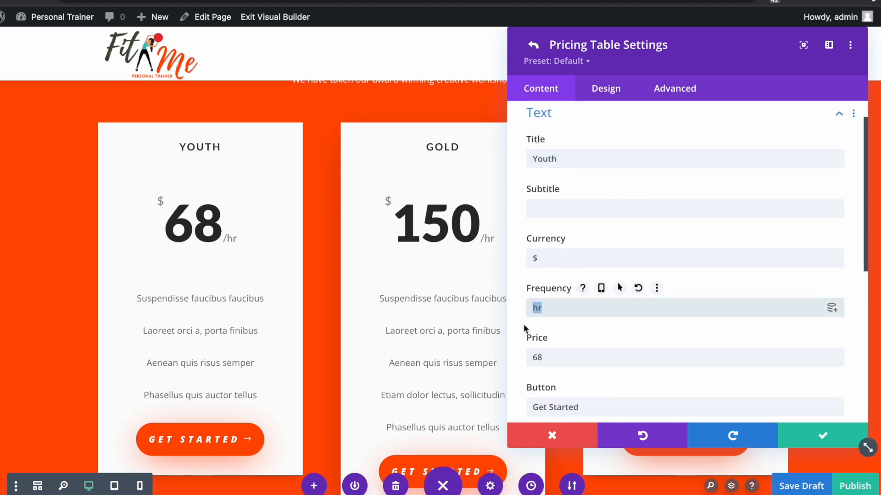
text(Week)
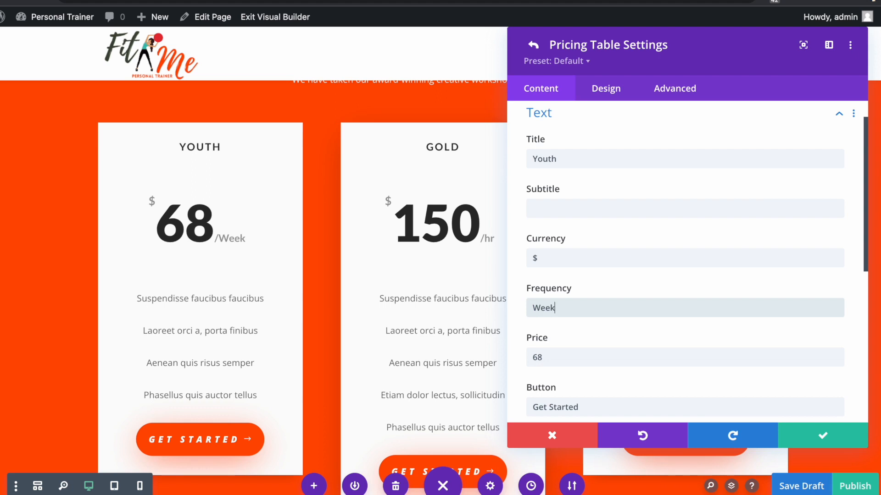
text(ly)
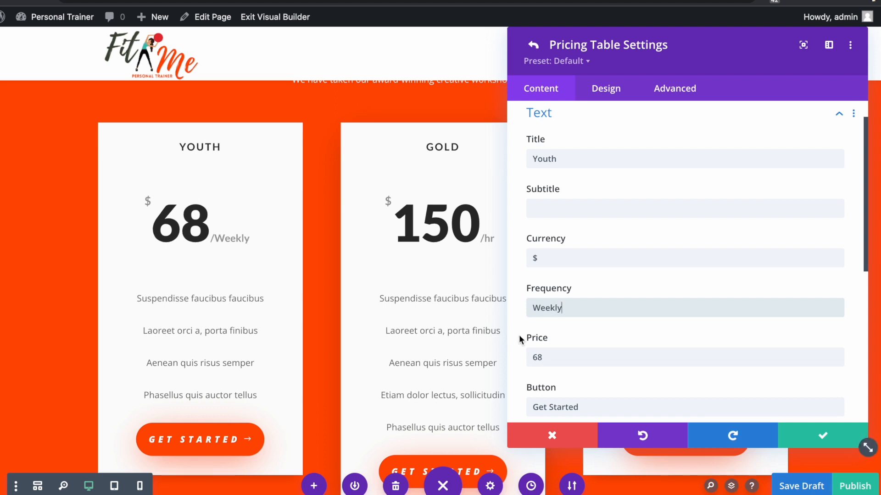
scroll(541, 299, down, 1)
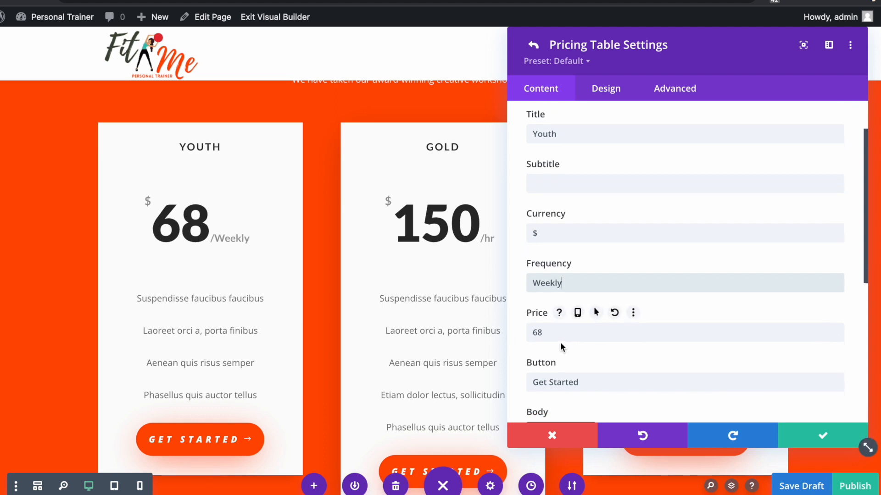
double_click(537, 333)
text(99)
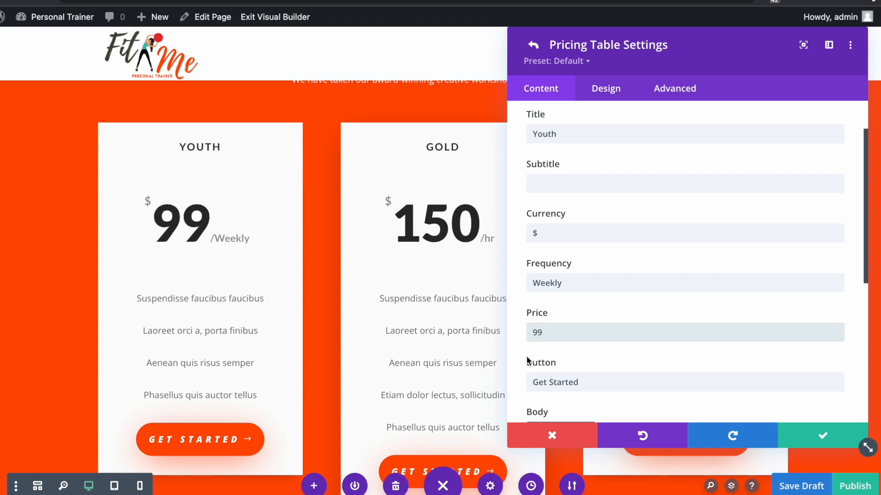
- Label the Youth card's button Enroll Now and replace its body with five new feature lines
scroll(527, 361, down, 1)
key(Tab)
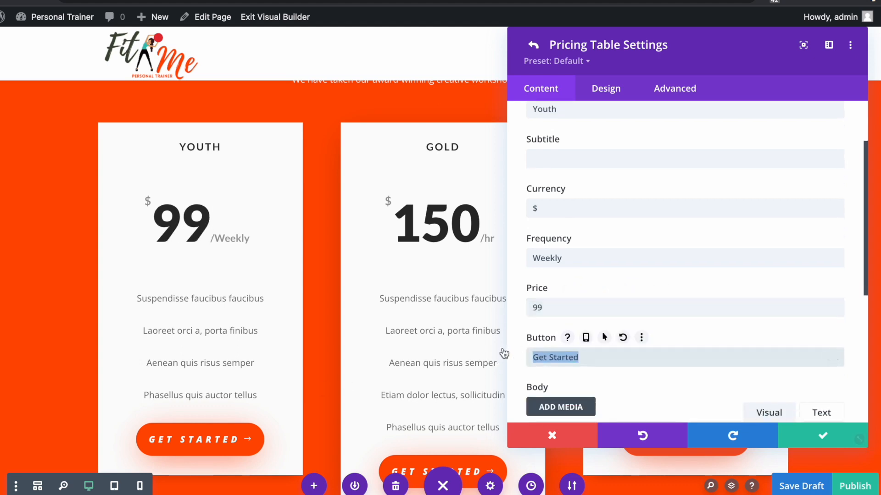
text(Enroll Now)
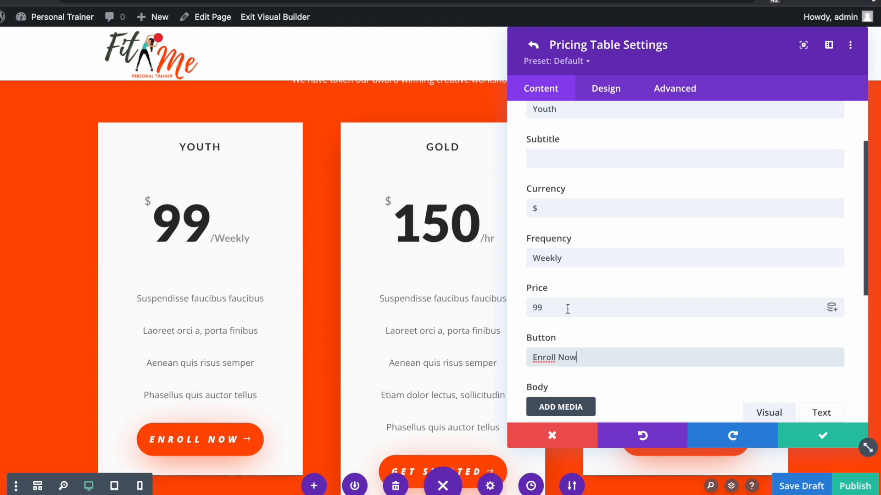
scroll(598, 330, down, 2)
scroll(598, 326, down, 4)
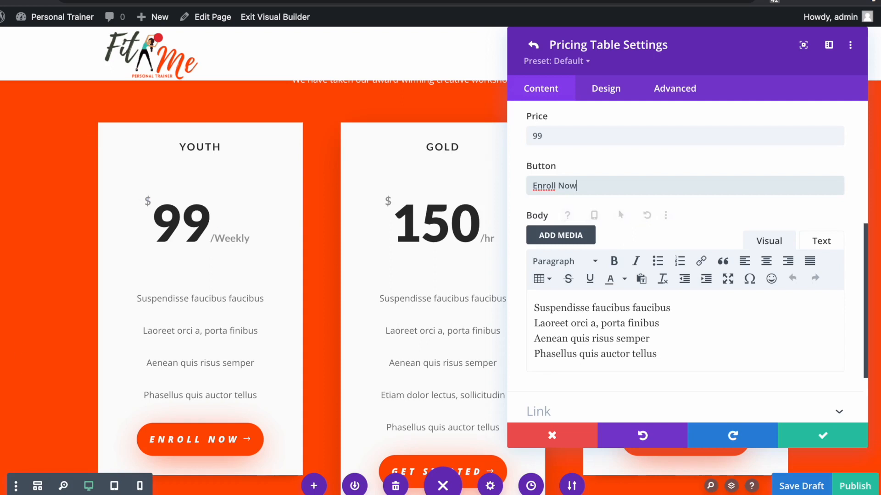
drag(658, 354, 507, 298)
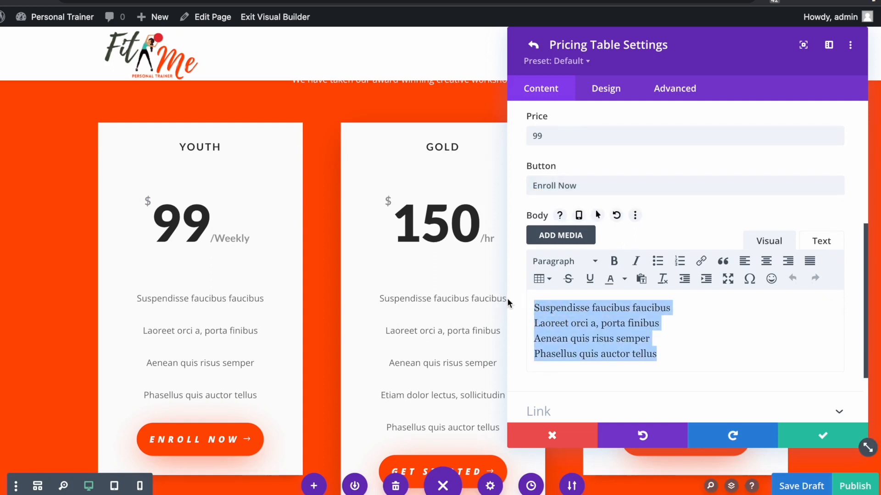
key(BackSpace)
right_click(540, 304)
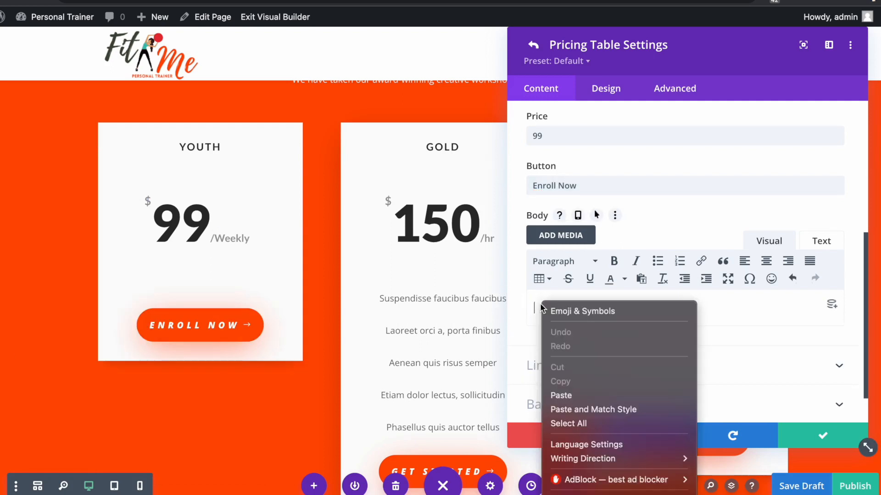
click(561, 395)
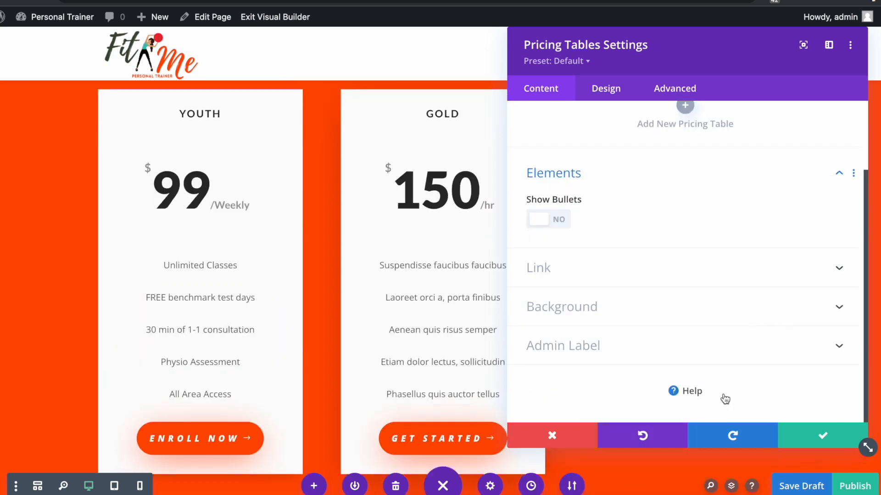
click(816, 440)
- Edit the Gold pricing card's title and save the pricing table edits
click(419, 122)
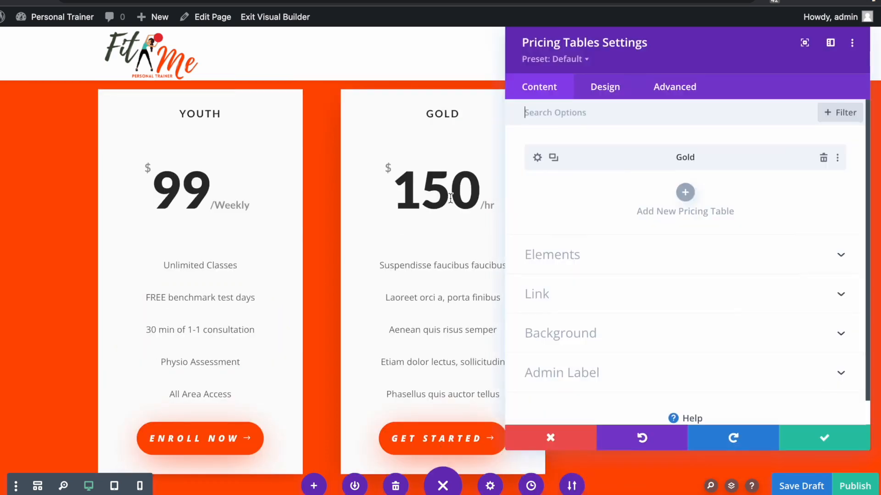
click(569, 170)
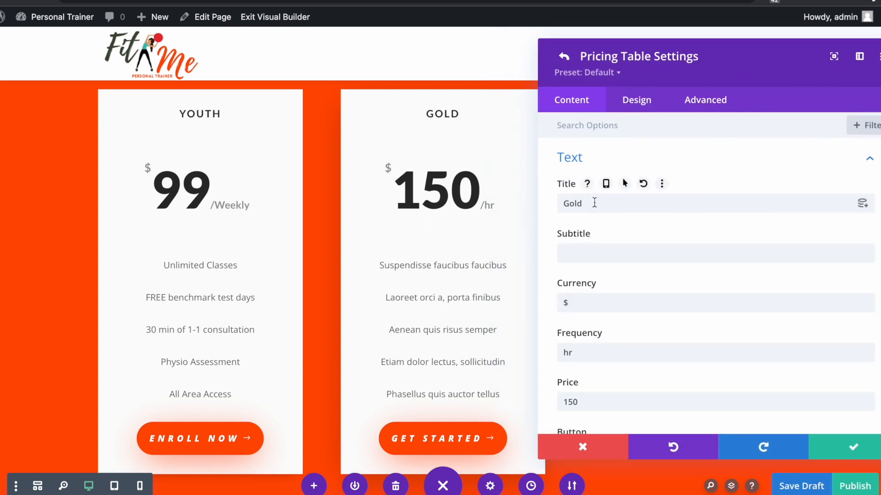
drag(593, 202, 540, 195)
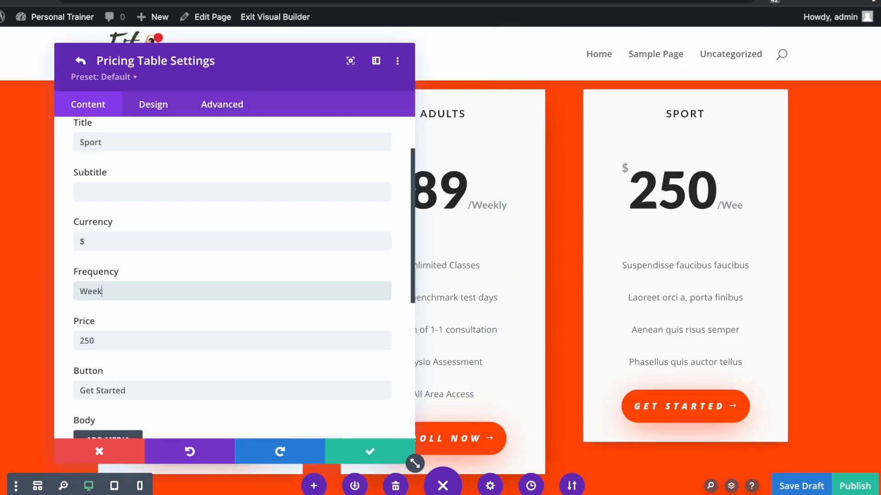
text(y)
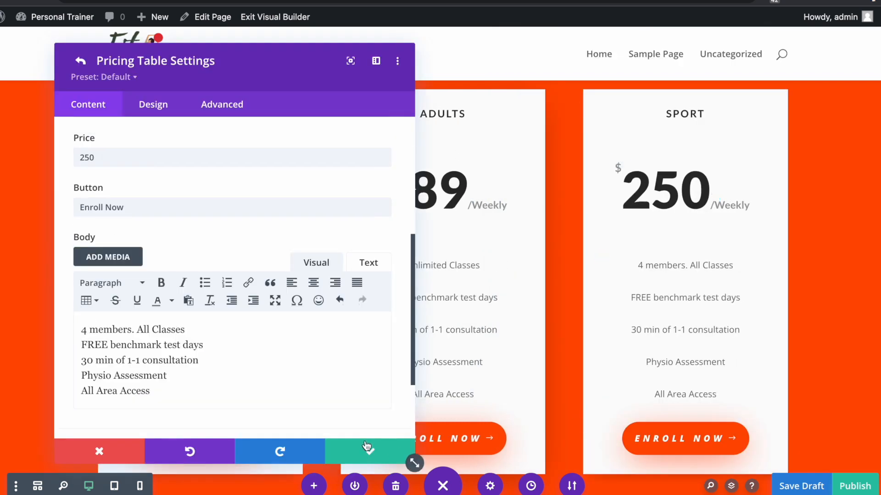
click(367, 447)
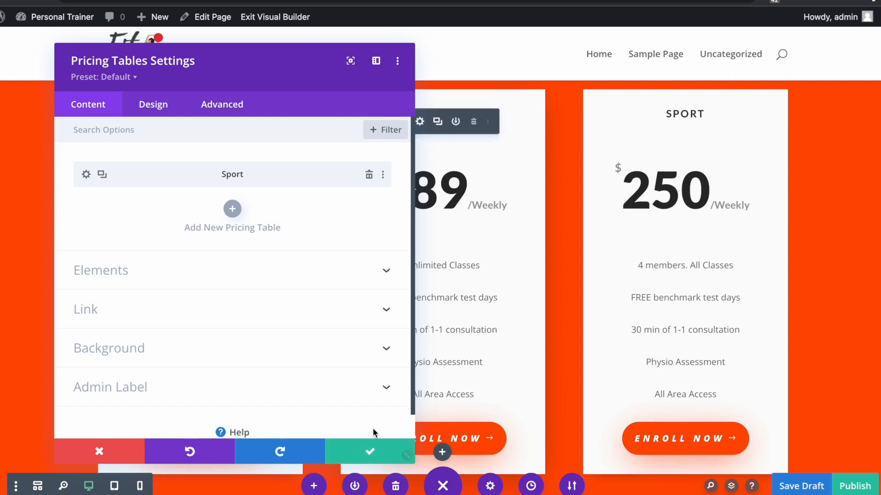
click(360, 447)
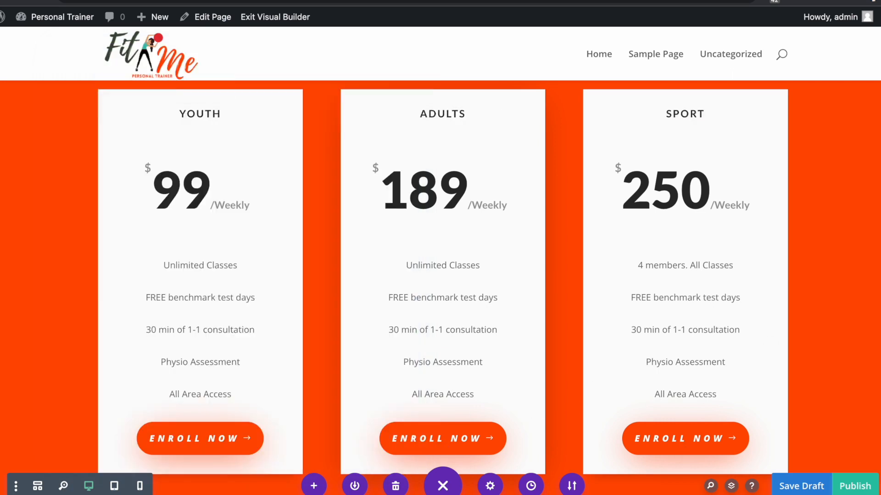
- Check the Youth pricing module's link options, close its settings, and scroll below the pricing cards
click(177, 120)
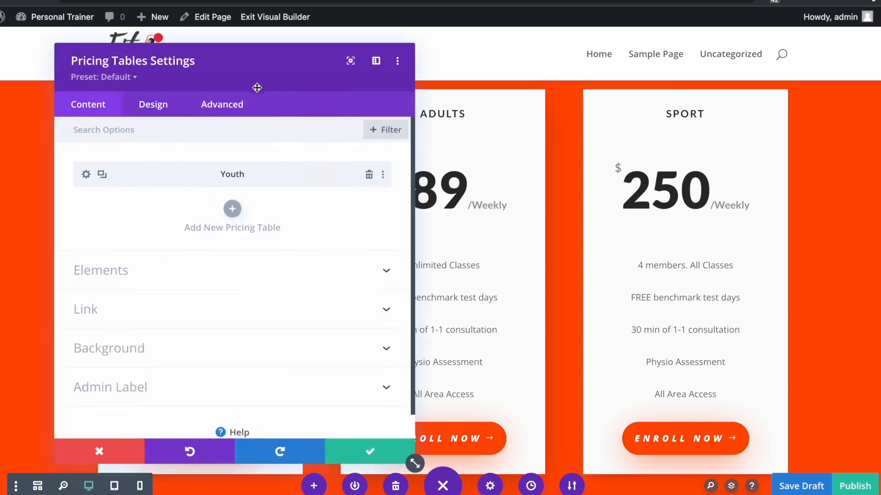
drag(257, 88, 678, 83)
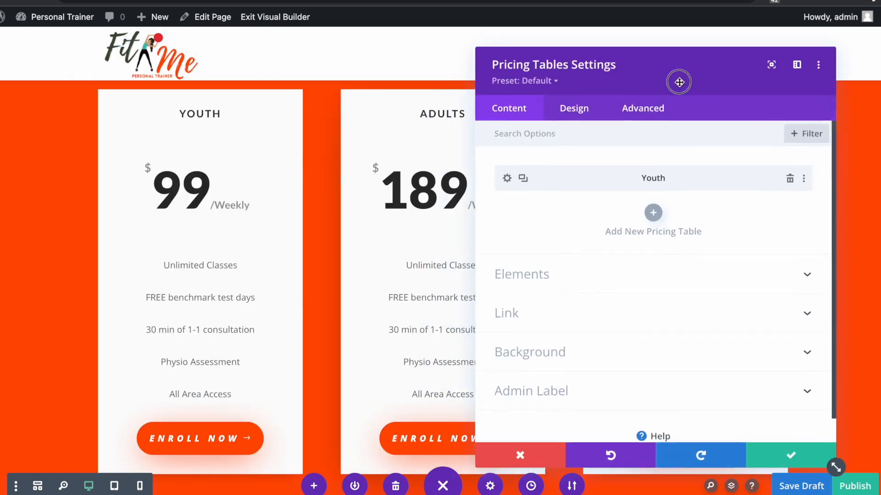
click(547, 308)
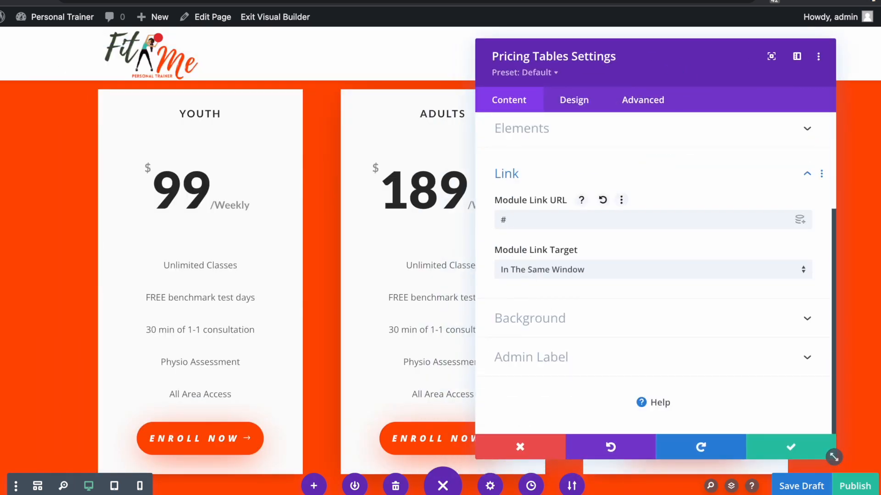
click(522, 446)
scroll(535, 370, down, 5)
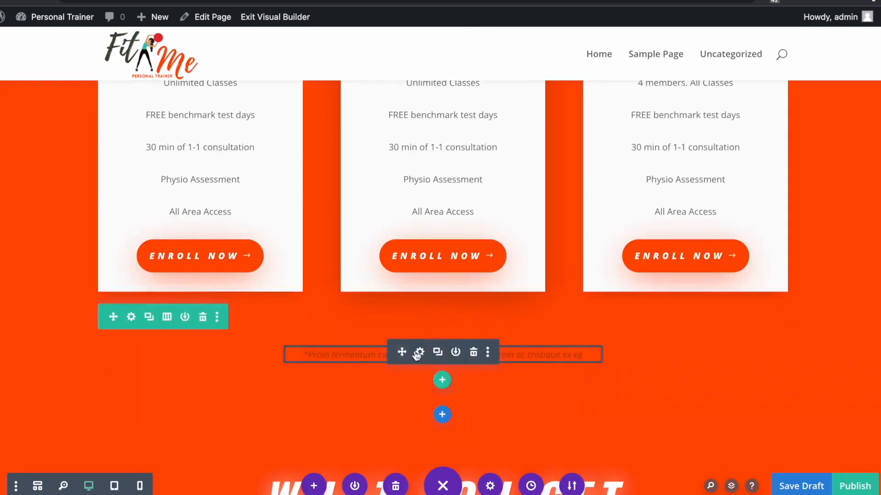
- Change the note under the pricing cards to '*Terms & Conditions Apply'
click(419, 352)
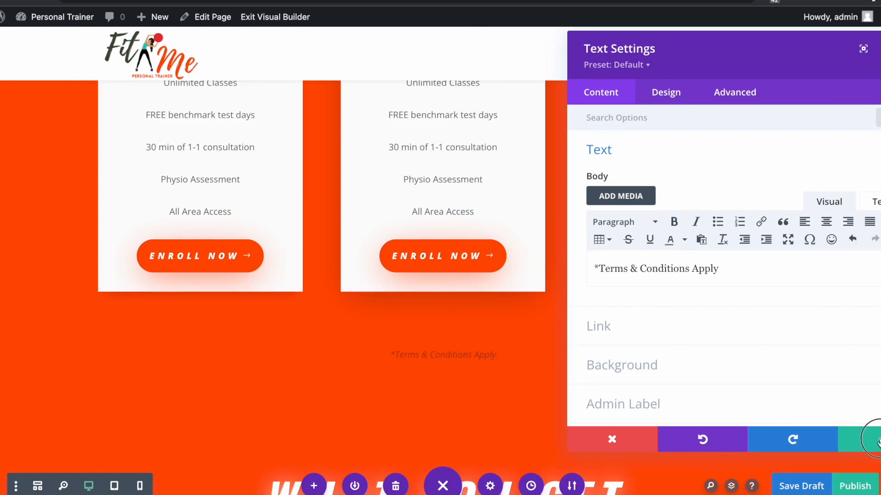
click(876, 439)
scroll(585, 399, down, 8)
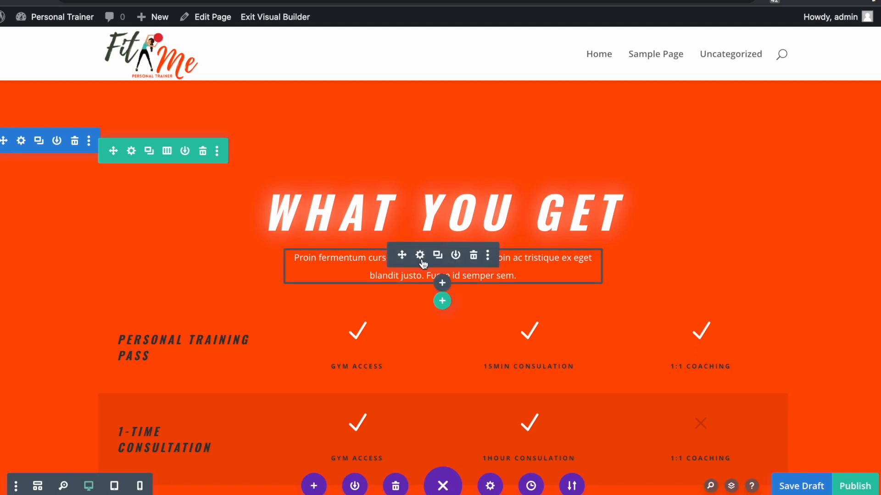
- Replace the What You Get intro with 'Access to all the online courses for and much more.'
click(419, 255)
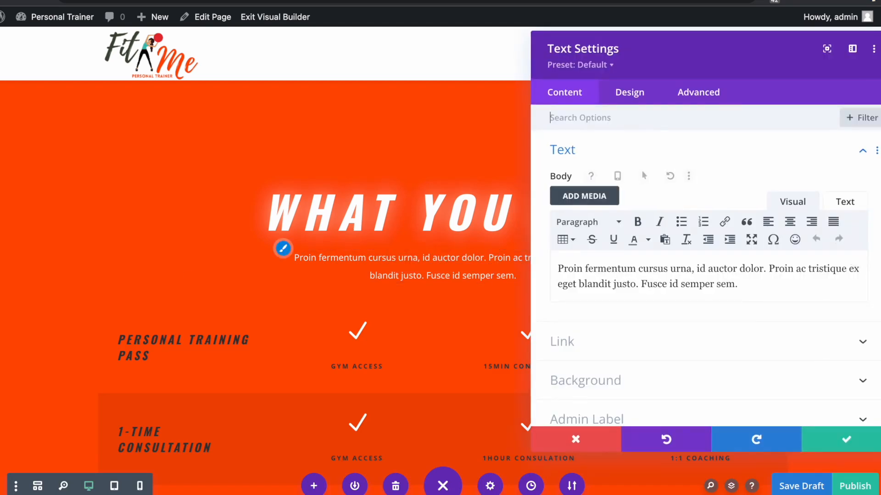
key(ctrl+a)
text(Access to all the online courses for and much more.)
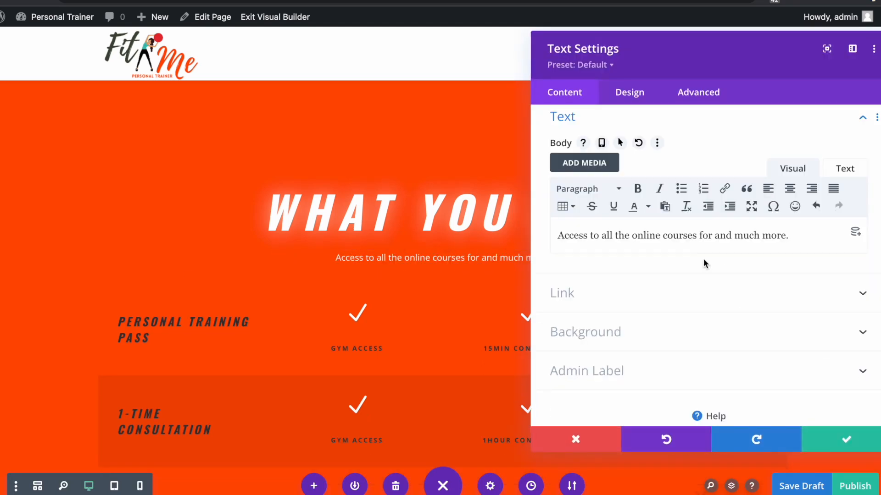
click(850, 437)
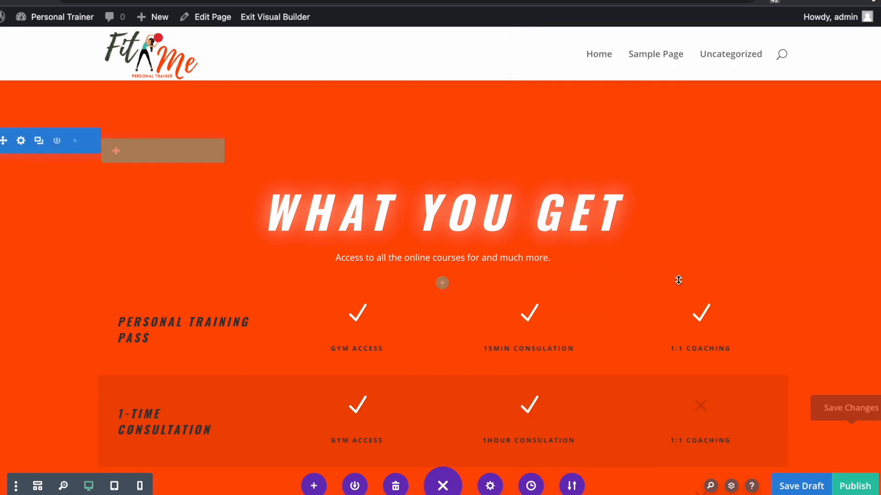
scroll(680, 290, down, 1)
scroll(679, 290, down, 2)
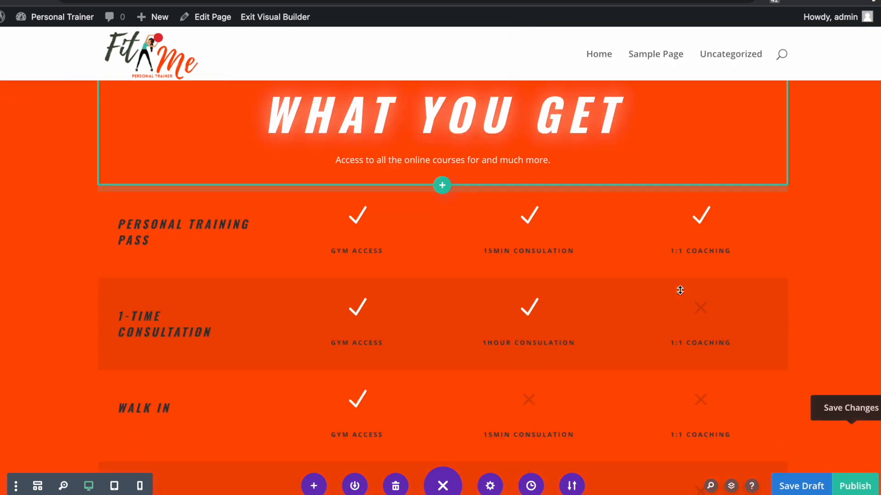
scroll(625, 277, down, 1)
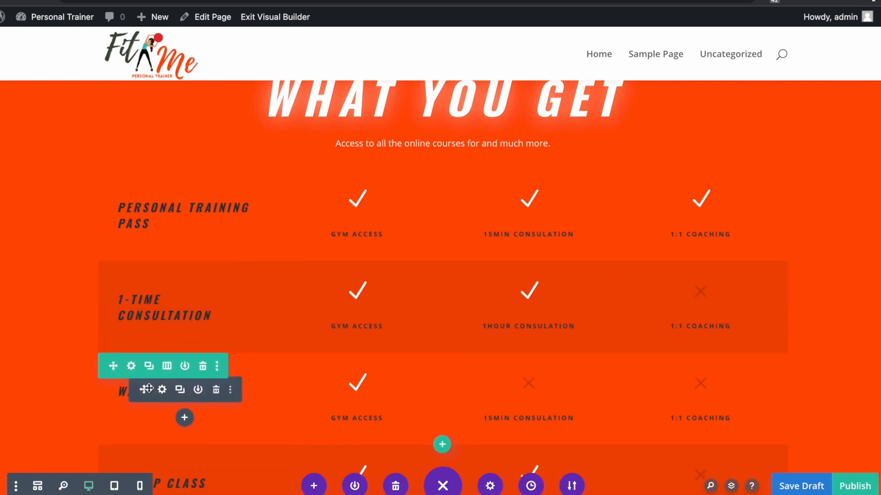
scroll(179, 404, down, 1)
scroll(364, 411, down, 2)
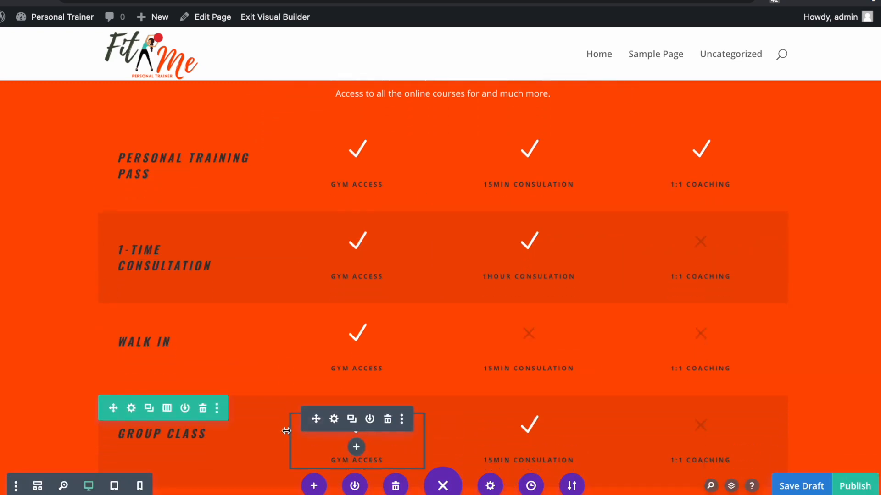
scroll(223, 415, down, 2)
scroll(222, 414, down, 8)
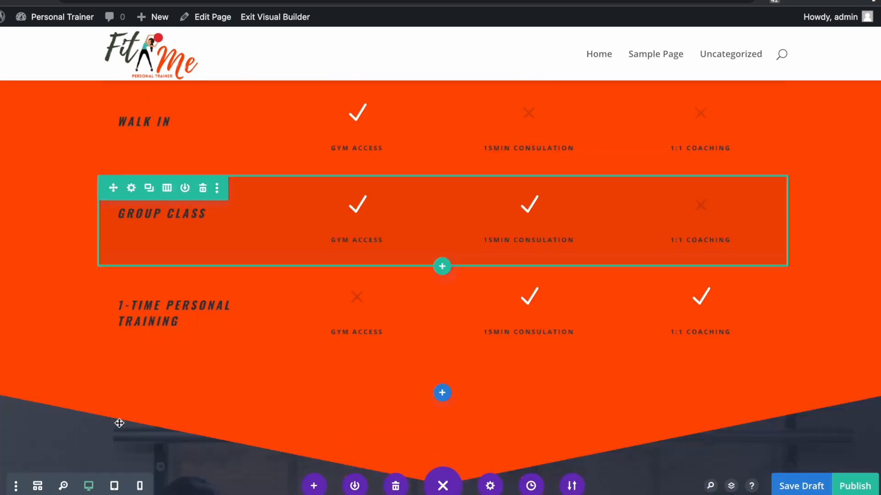
scroll(234, 338, up, 8)
scroll(601, 336, up, 4)
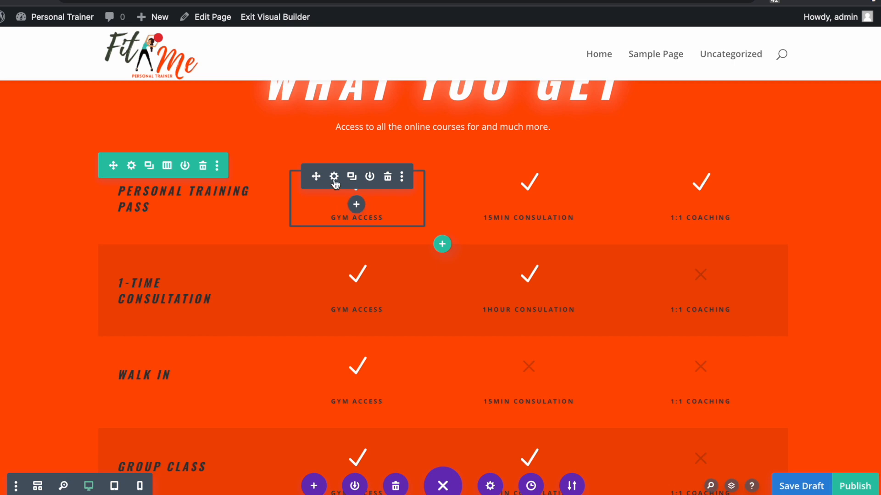
click(334, 180)
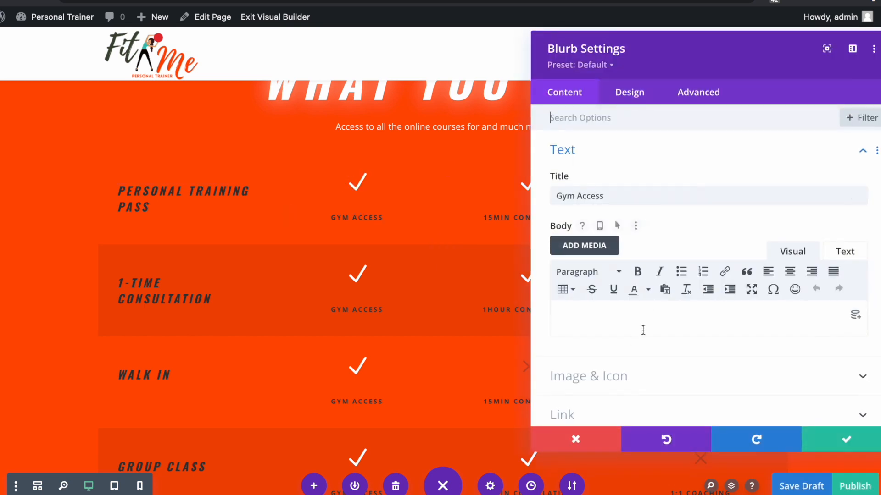
drag(615, 197, 559, 196)
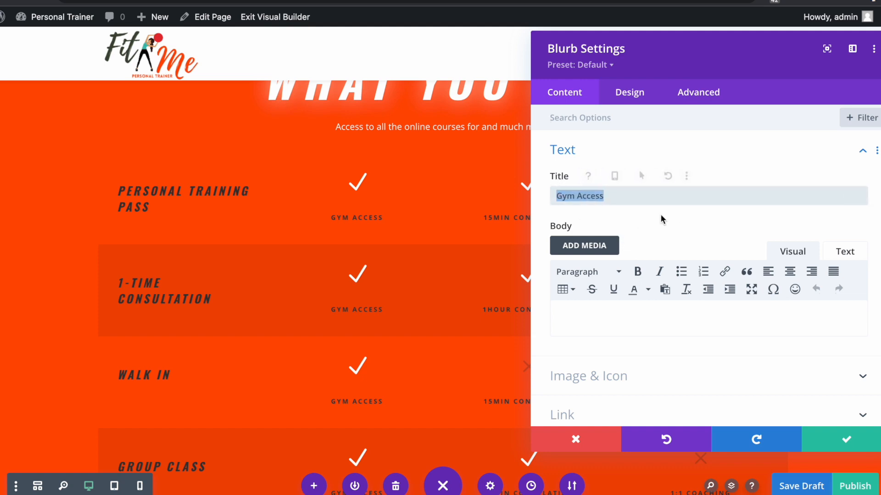
click(574, 196)
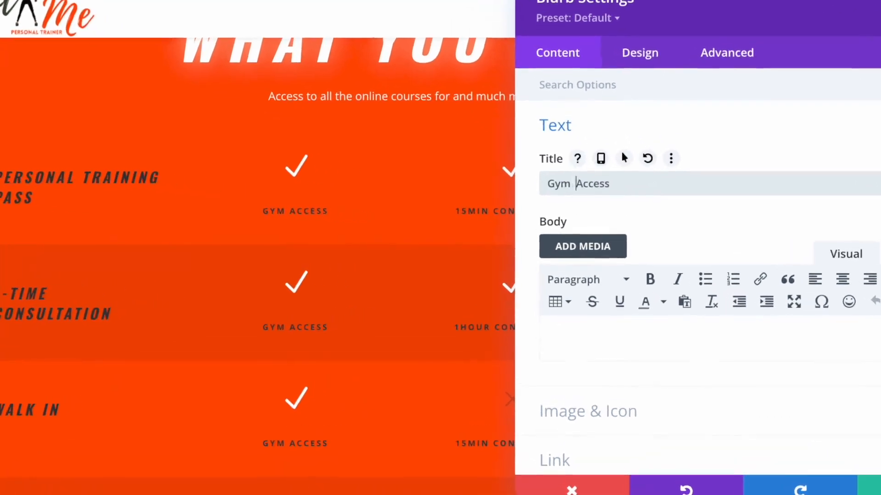
text(Class)
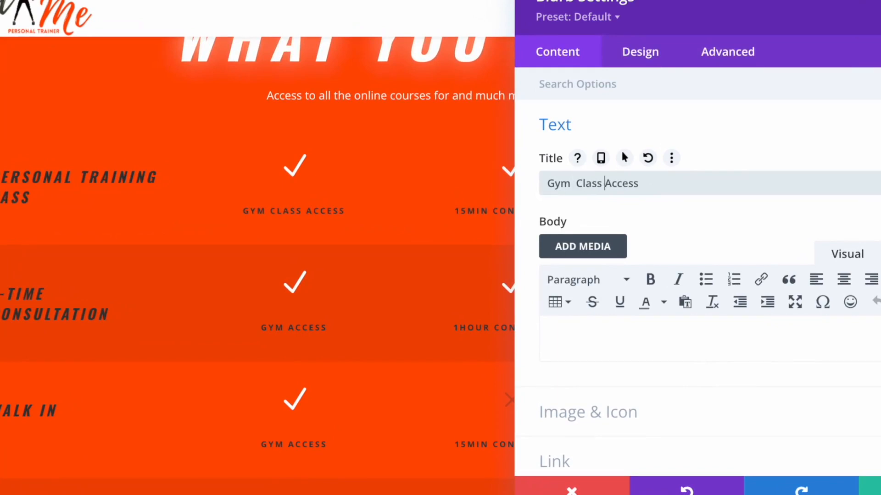
key(BackSpace)
key(BackSpace)
key(BackSpace)
key(BackSpace)
key(BackSpace)
key(BackSpace)
text(Floor)
key(BackSpace)
key(BackSpace)
key(BackSpace)
key(BackSpace)
key(BackSpace)
key(BackSpace)
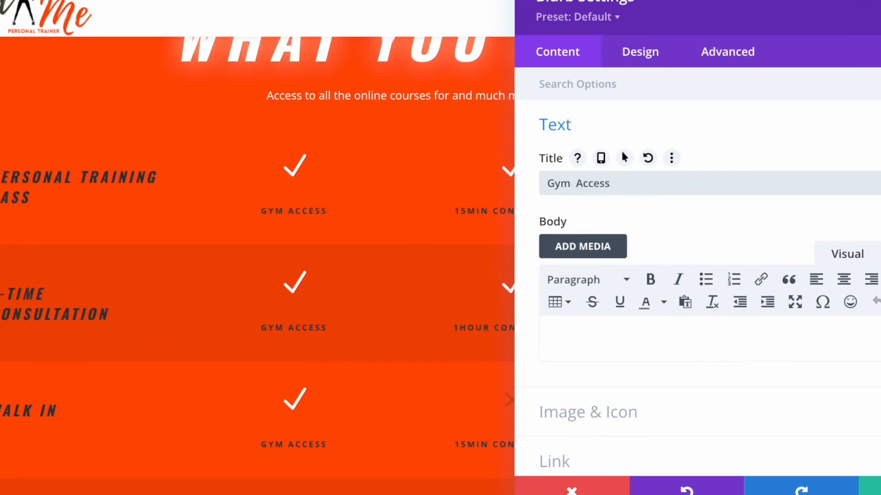
click(647, 412)
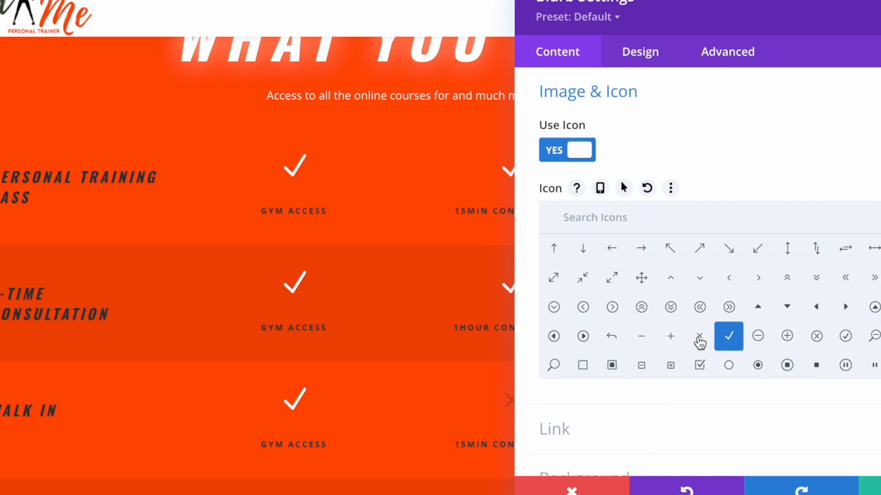
click(699, 339)
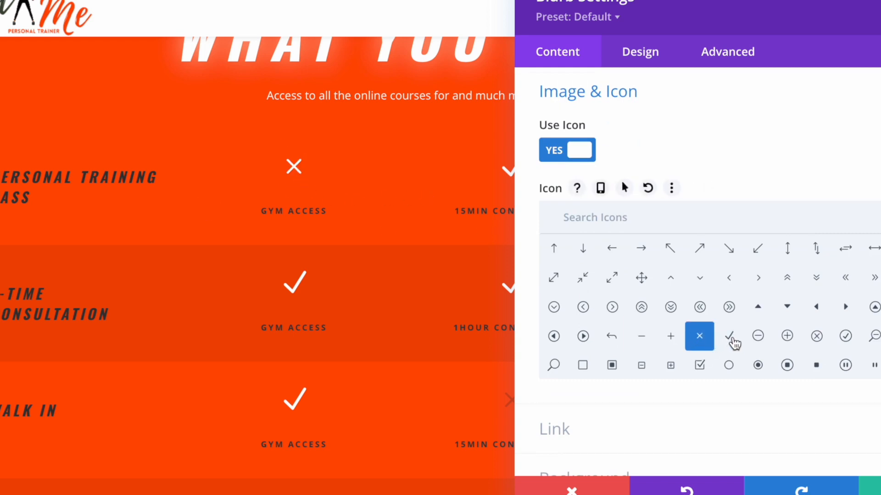
click(730, 338)
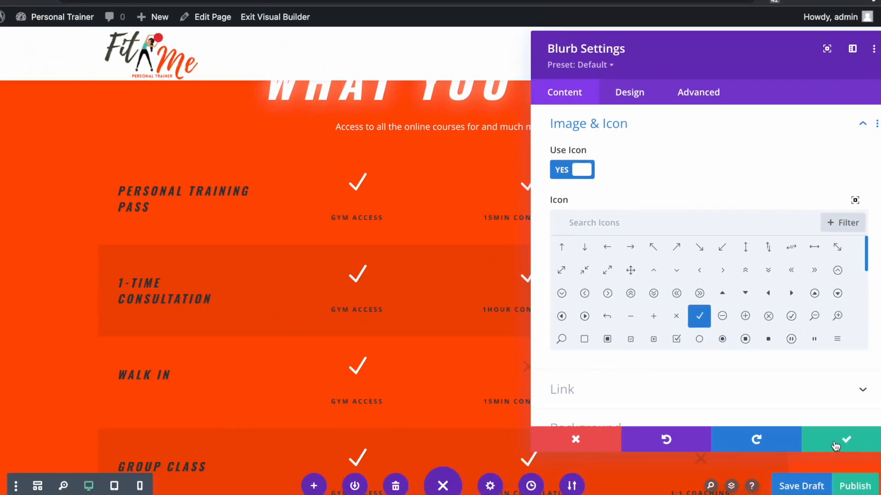
click(836, 446)
scroll(474, 394, down, 5)
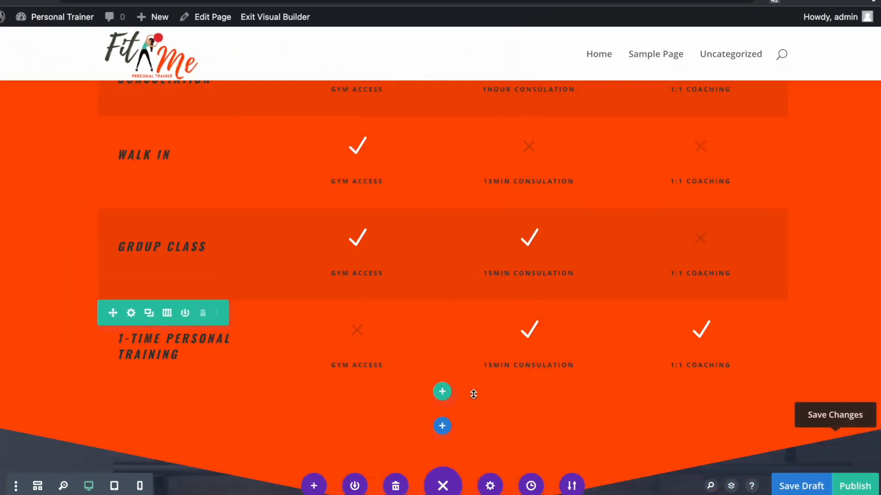
- Save the page, then duplicate the Group Class row and place the copy below 1-Time Personal Training
key(super+s)
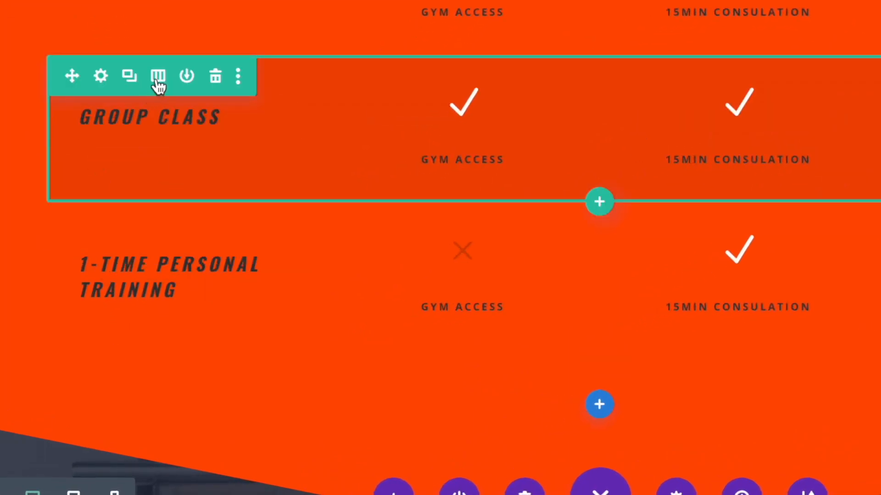
click(129, 77)
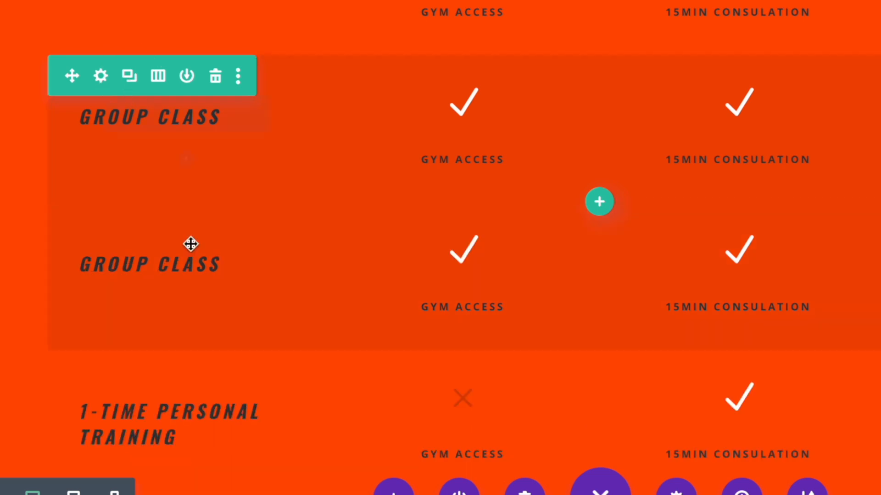
scroll(293, 311, down, 2)
scroll(294, 296, down, 1)
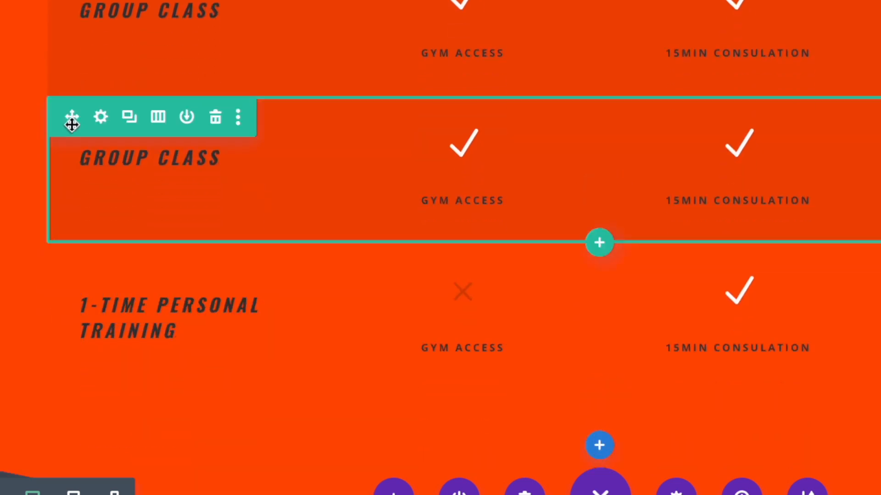
drag(68, 119, 437, 411)
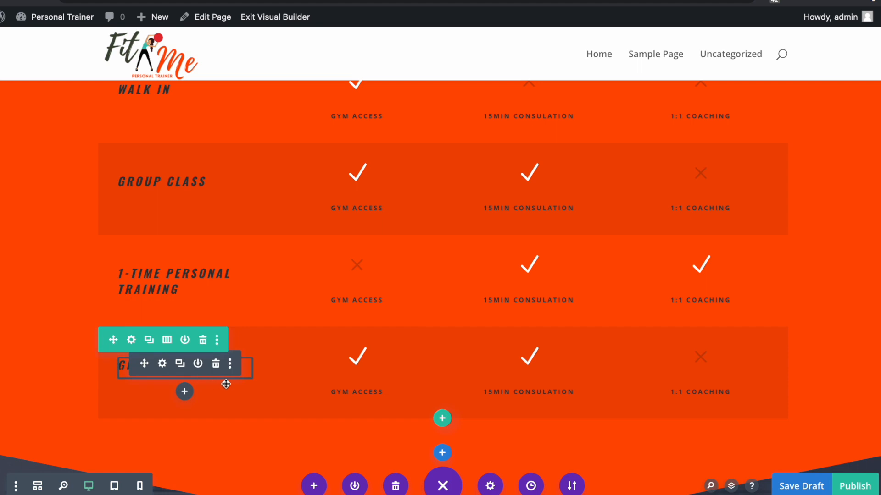
- Retitle the copied bottom row from 'Group Class' to 'Twin Class'
click(162, 364)
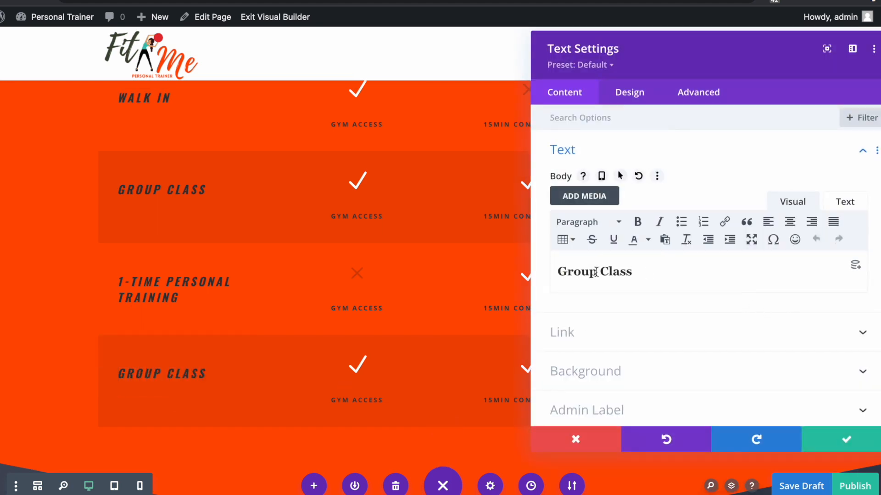
drag(595, 272, 523, 265)
text(Twin)
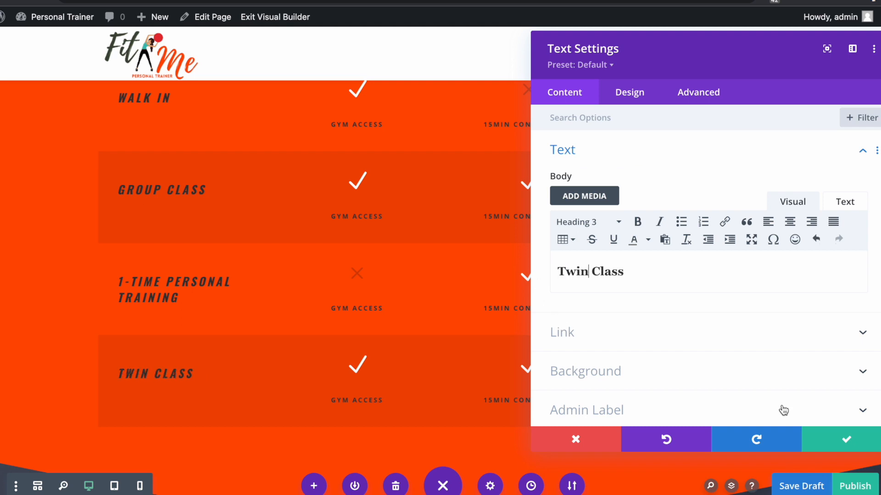
click(832, 441)
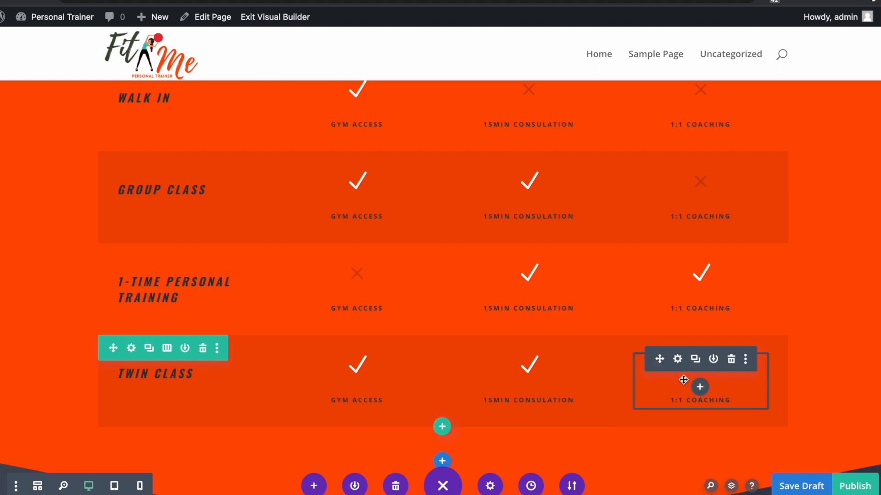
- Switch the Twin Class row's 1:1 Coaching icon from a cross to a check mark
click(678, 363)
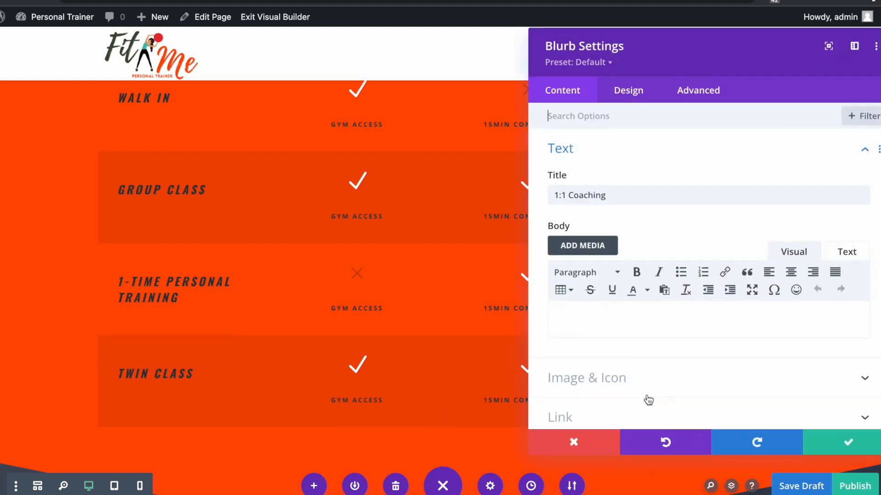
drag(702, 49, 223, 83)
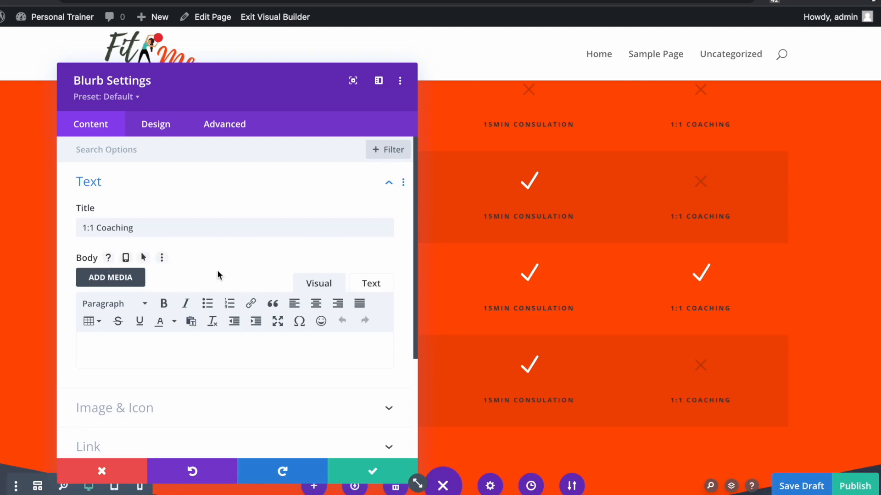
scroll(217, 275, down, 3)
click(156, 321)
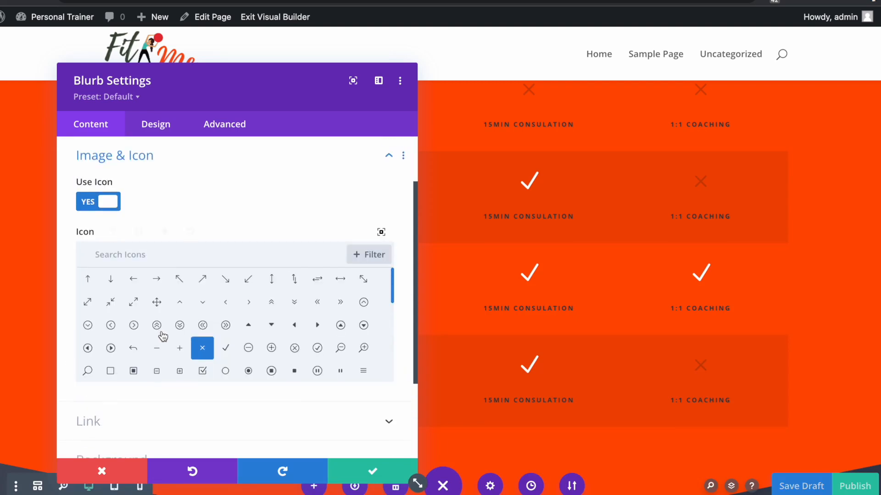
click(225, 350)
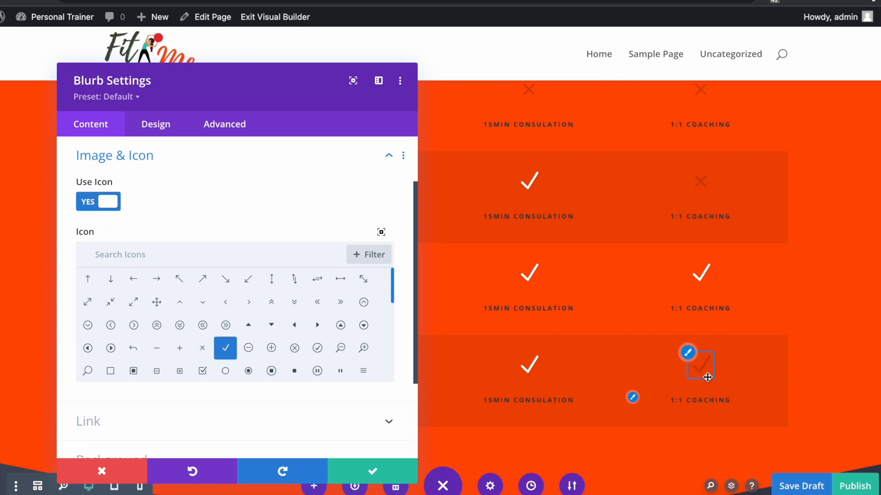
- Make the new check icon white, close the blurb settings and save a draft
click(142, 133)
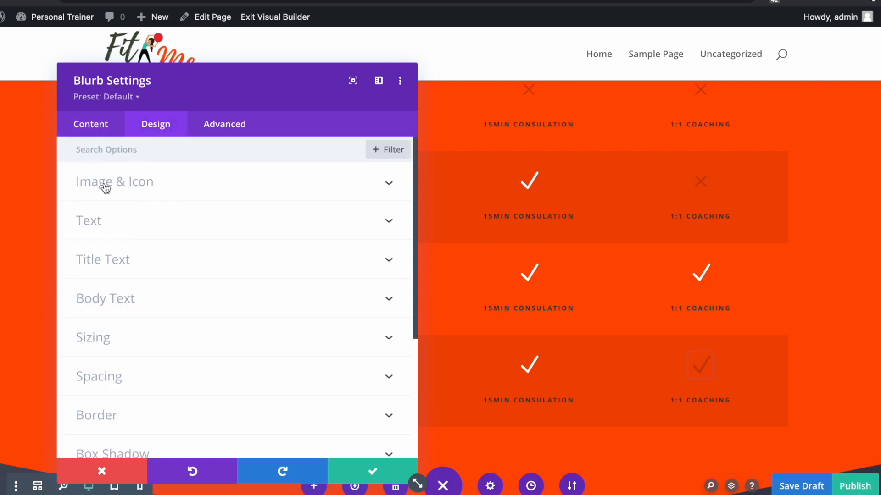
click(122, 192)
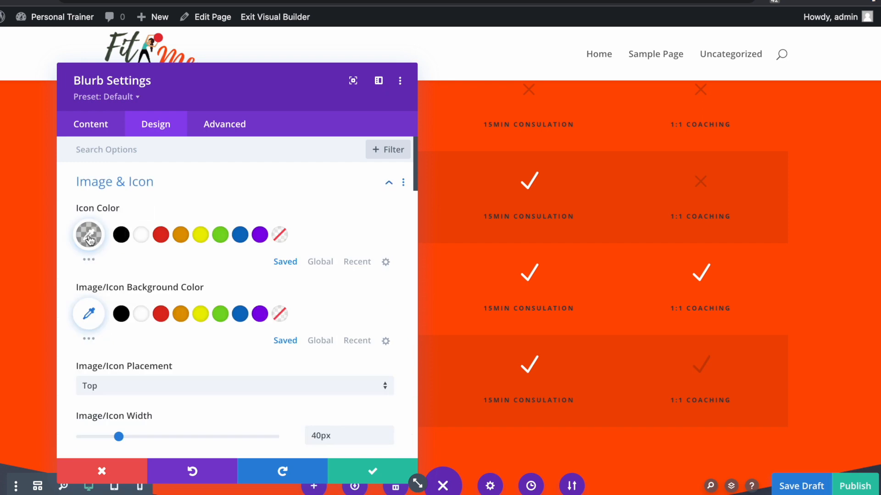
click(141, 236)
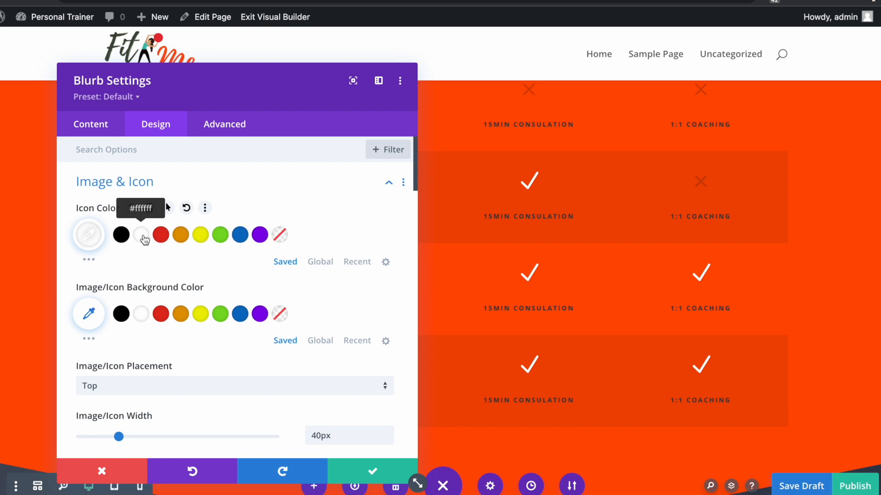
click(360, 479)
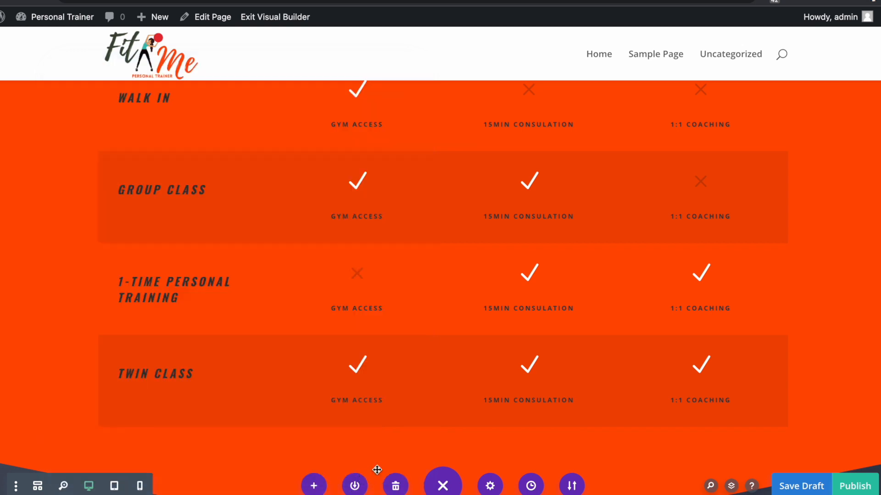
click(791, 489)
- Rewrite the Join Now paragraph as the newsletter invitation ending 'We promise that we won't spam you.'
scroll(731, 385, down, 10)
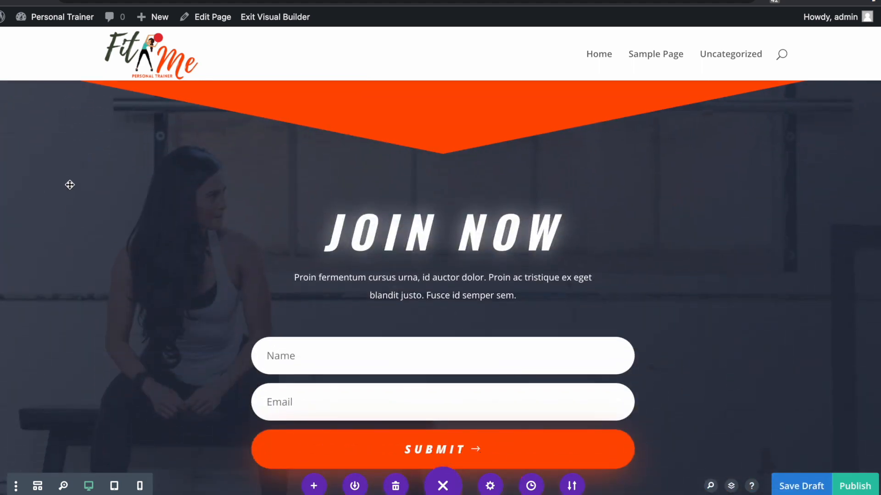
scroll(65, 200, down, 2)
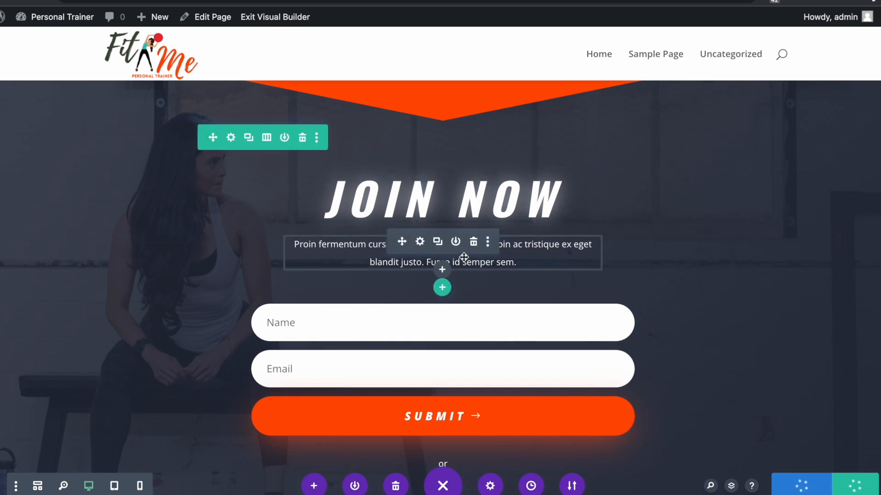
click(537, 242)
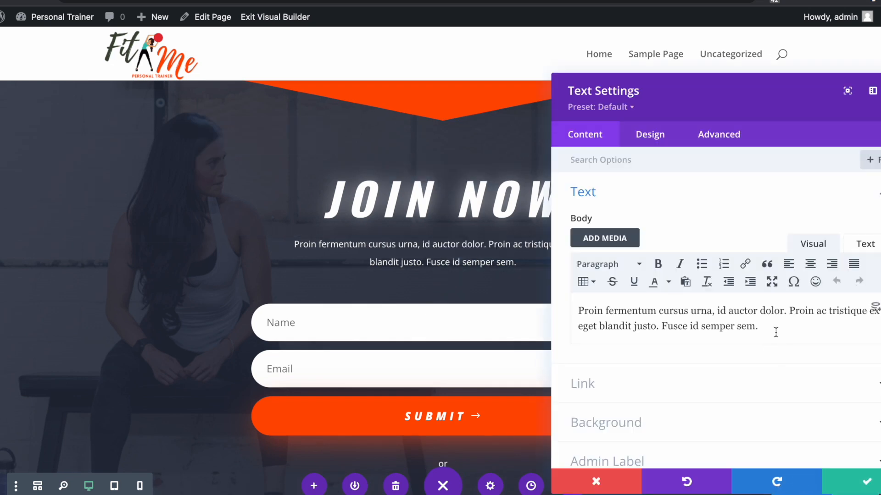
drag(777, 331, 590, 295)
key(BackSpace)
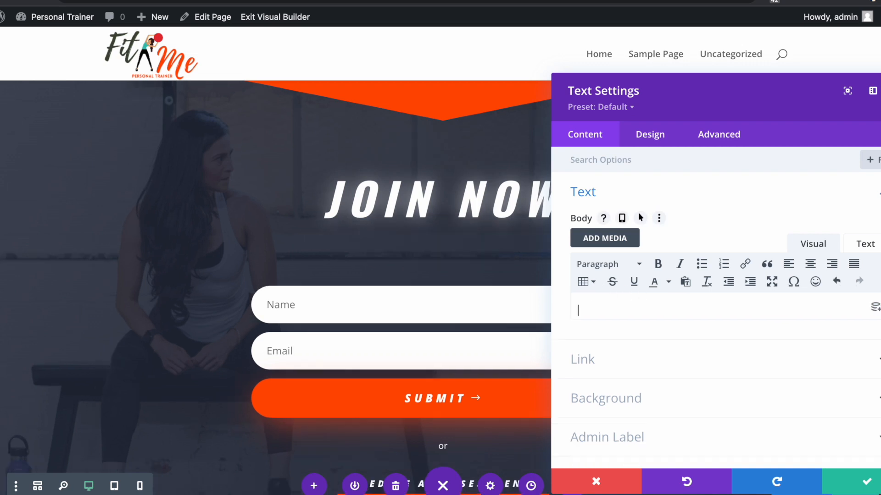
text(Join)
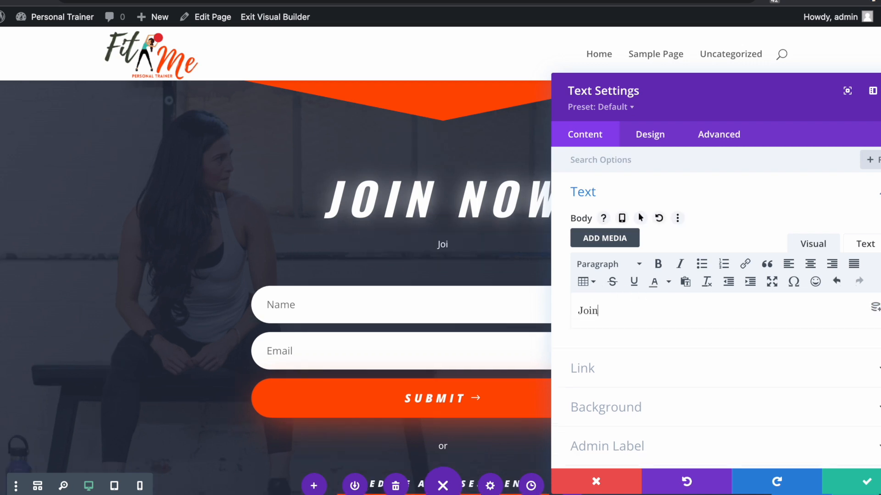
text(promotions.  )
text(We)
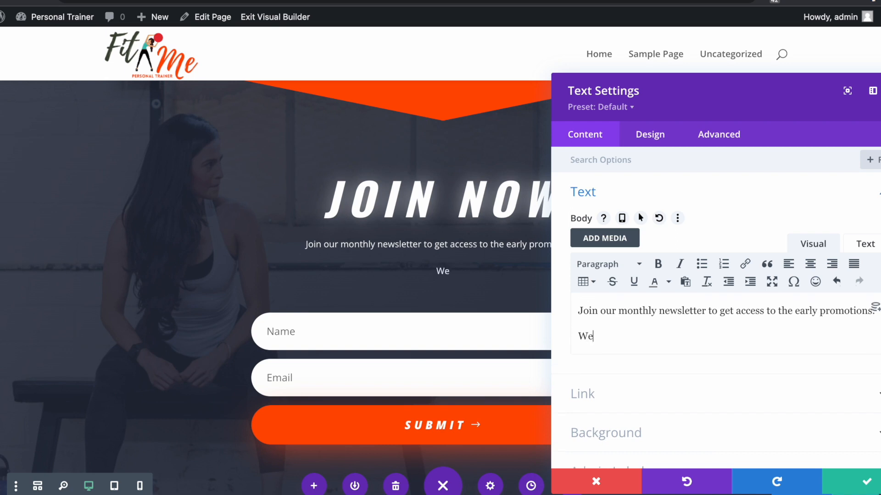
text( promi)
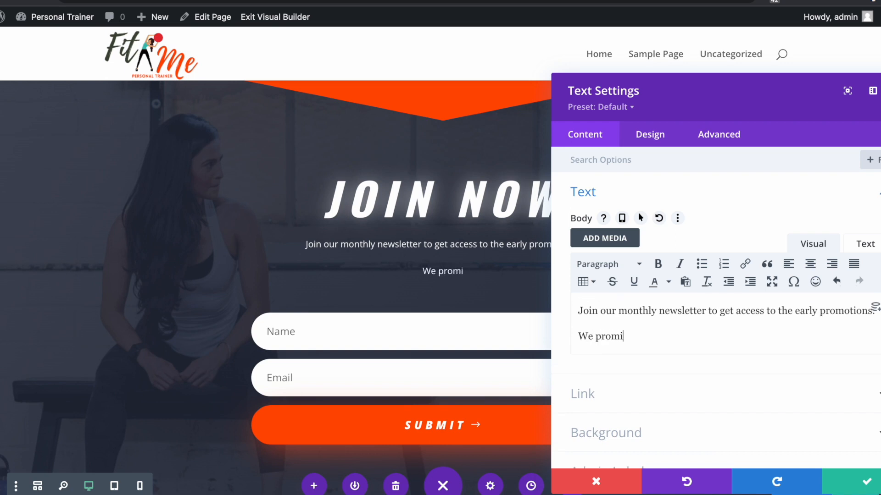
text(se that we won't spam you.)
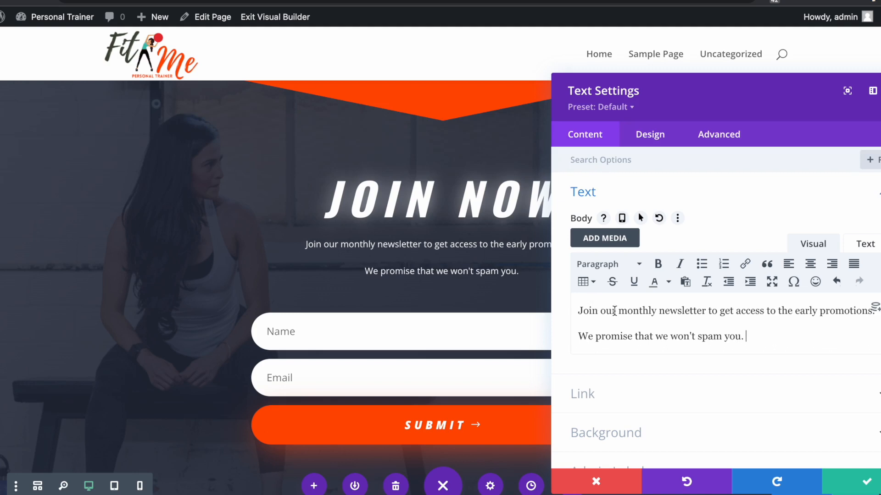
key(BackSpace)
click(866, 482)
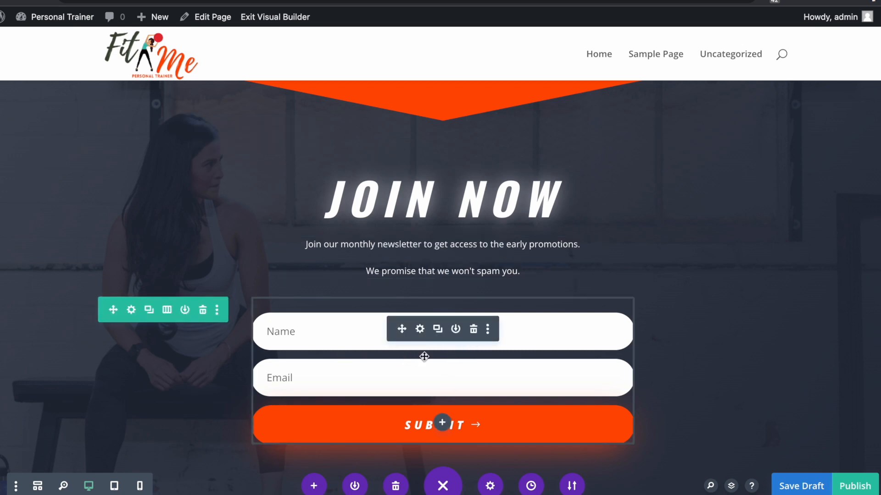
- Set the Join Now signup form's email service provider to GetResponse
click(421, 330)
mouse_move(735, 99)
mouse_down()
mouse_move(730, 84)
mouse_move(742, 85)
mouse_move(730, 85)
mouse_up()
scroll(674, 282, down, 5)
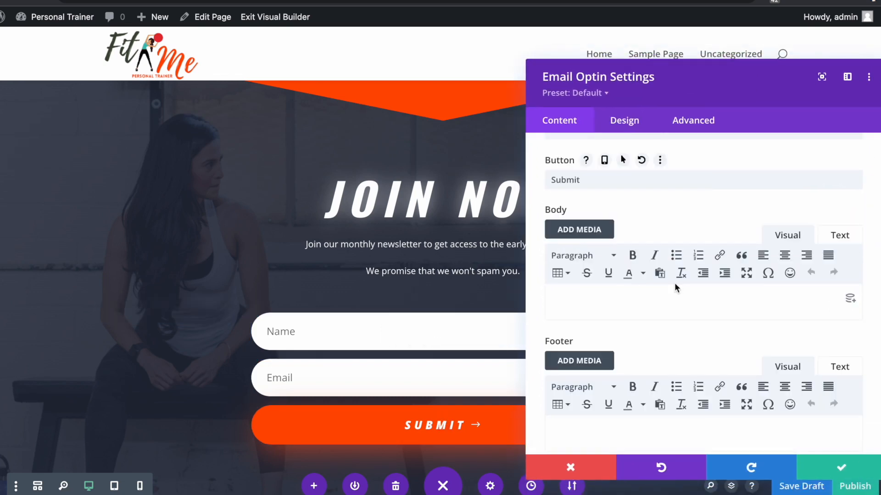
click(601, 329)
click(588, 205)
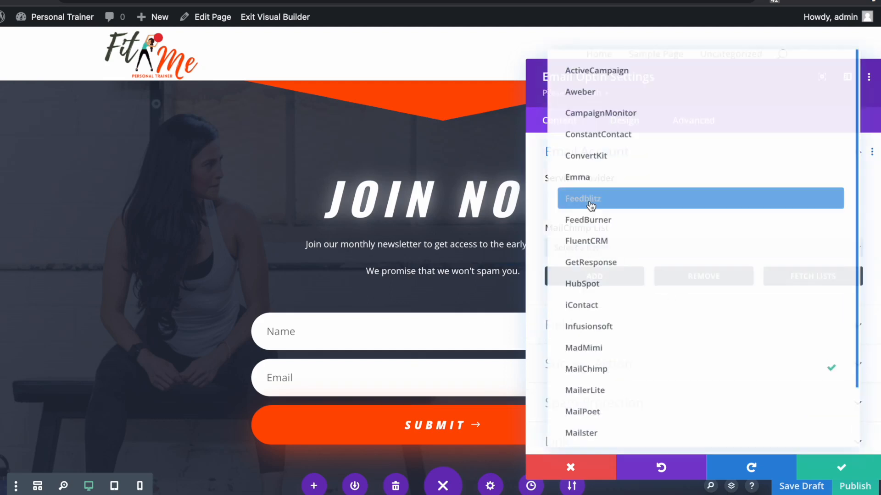
click(641, 270)
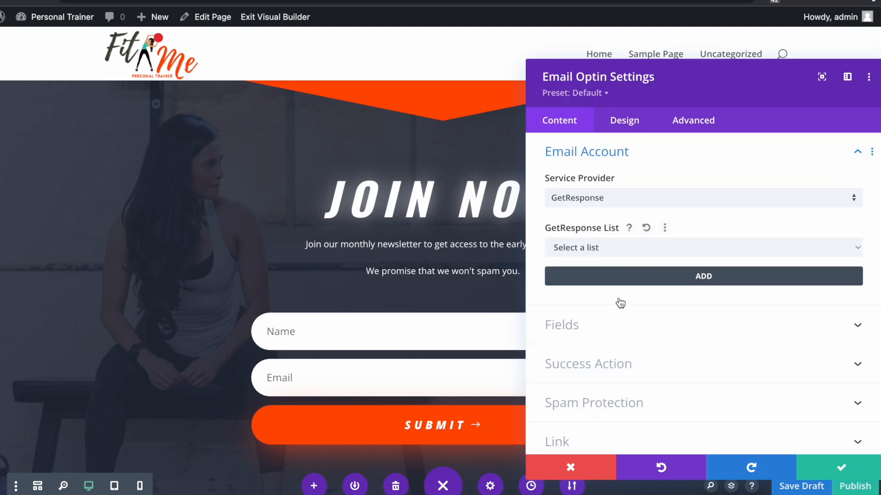
- Add a GetResponse account named 'Test' with the pasted API key
click(691, 278)
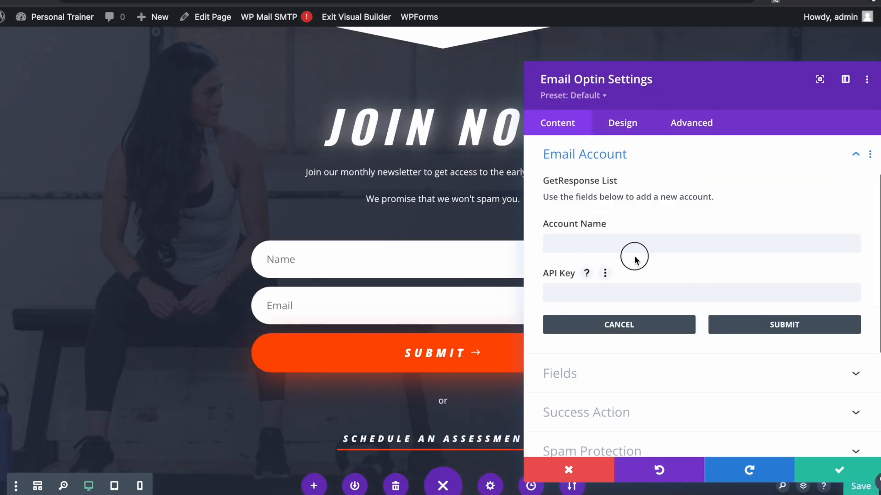
click(634, 249)
text(Te)
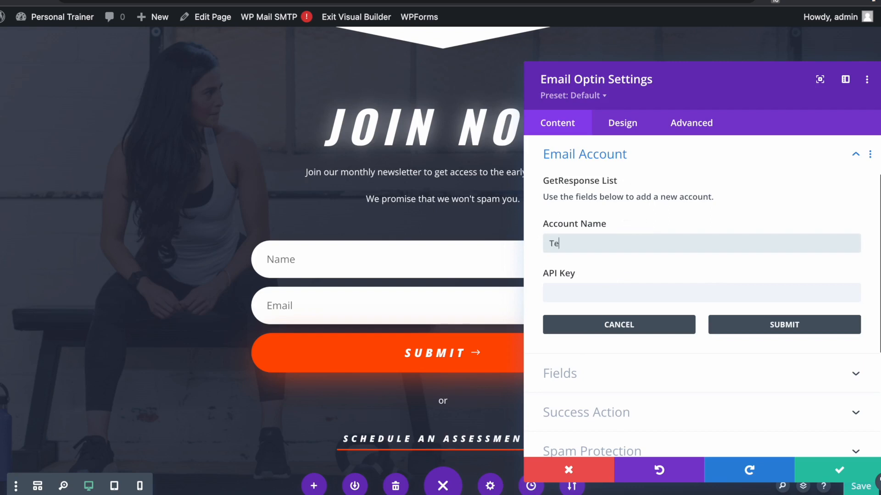
text(st)
key(Tab)
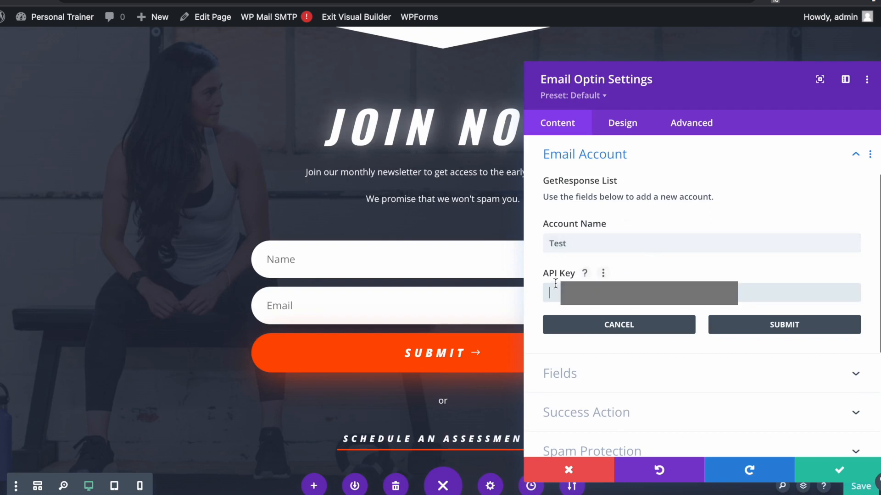
key(ctrl+v)
click(765, 335)
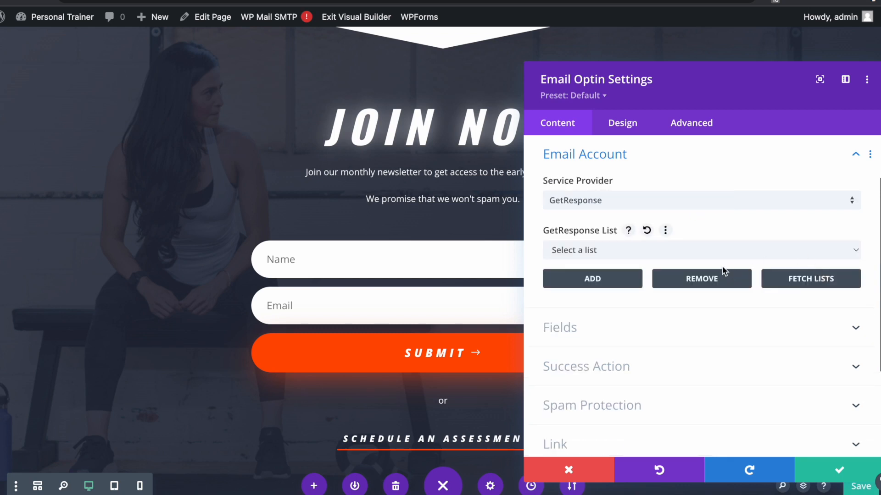
- Route signups to the 'March 2022' GetResponse list and close the opt-in settings
click(705, 254)
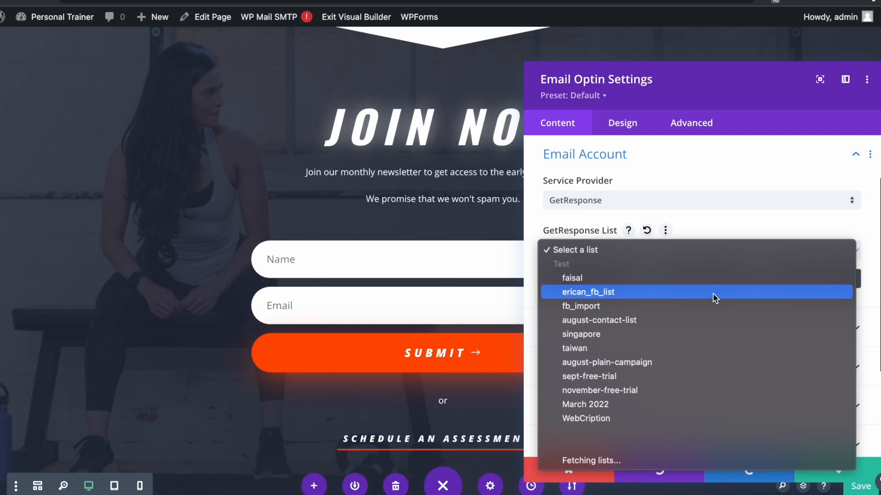
click(647, 404)
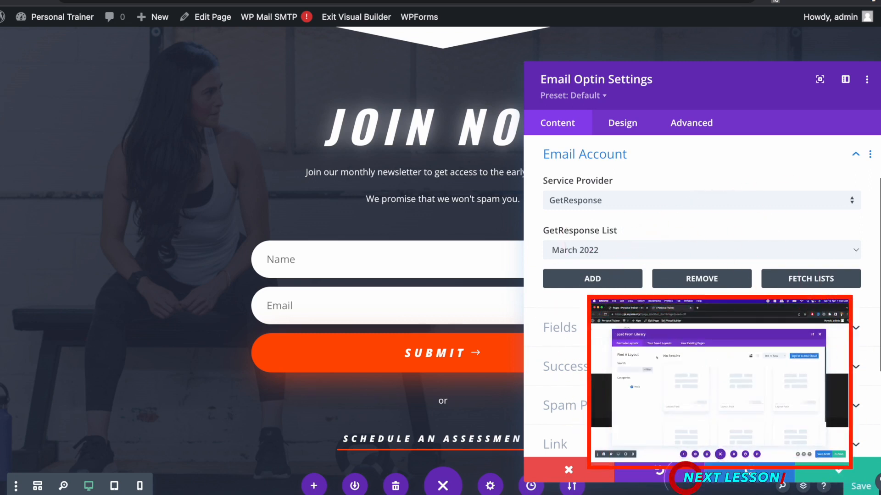
click(816, 472)
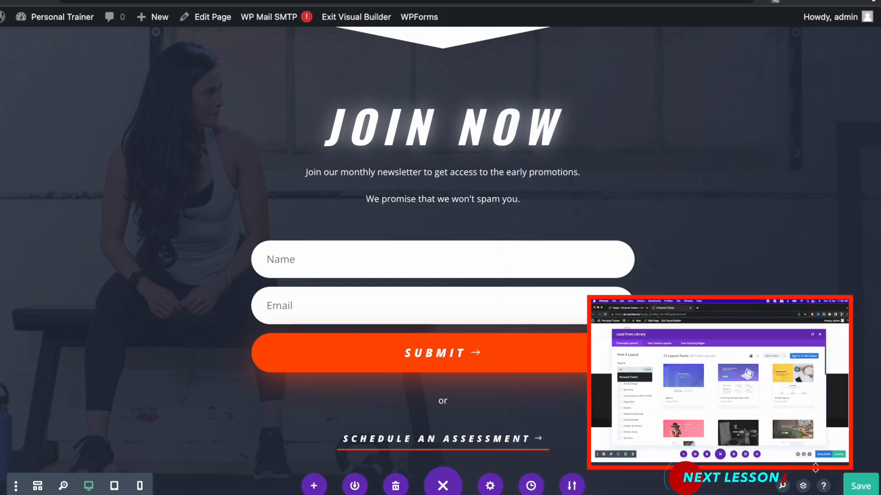